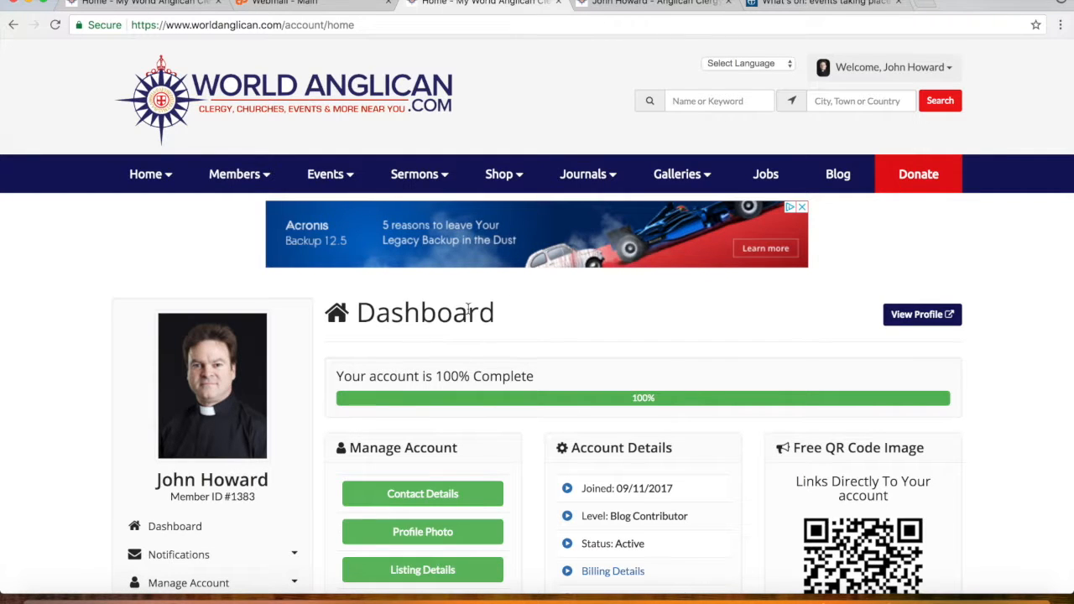
Open the form for adding a new event from the member account's dashboard.
{"action": "scroll", "coordinate": [446, 337], "scroll_direction": "down", "scroll_amount": 1}
{"action": "scroll", "coordinate": [447, 337], "scroll_direction": "down", "scroll_amount": 1}
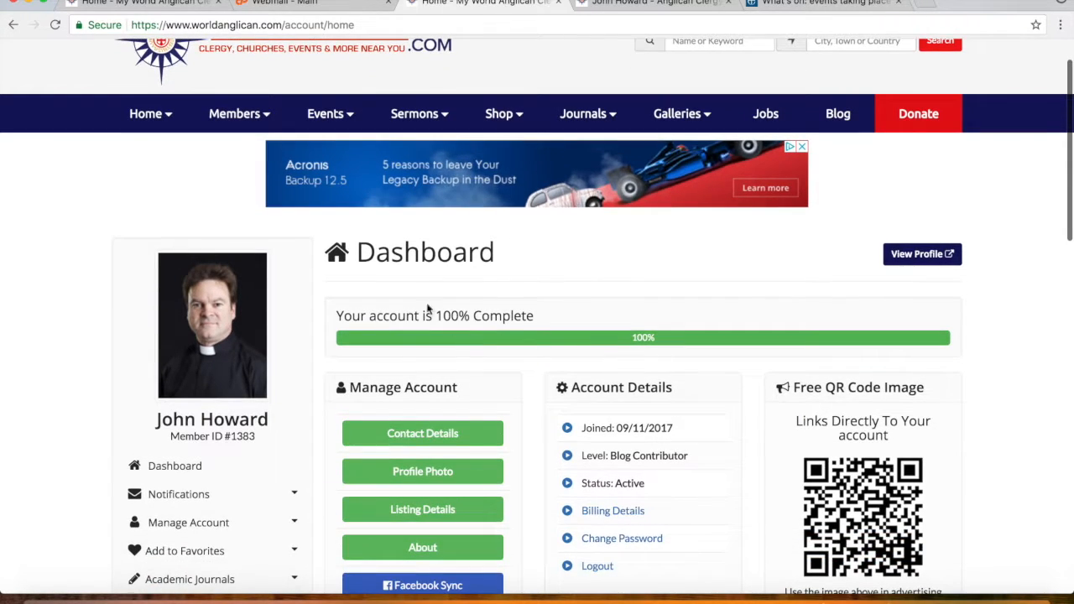
{"action": "scroll", "coordinate": [398, 347], "scroll_direction": "down", "scroll_amount": 3}
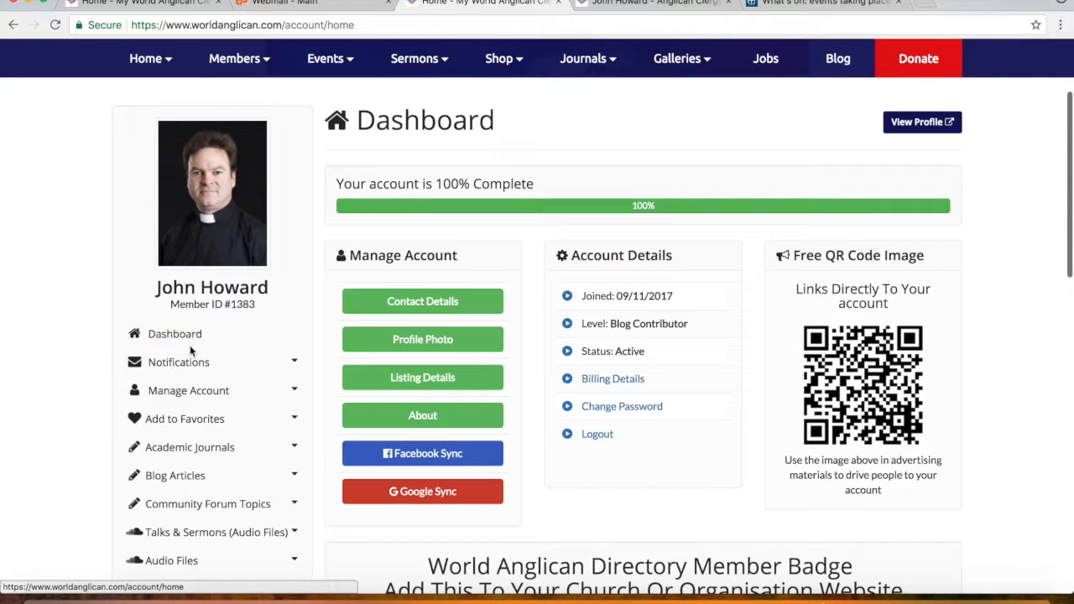
{"action": "scroll", "coordinate": [194, 363], "scroll_direction": "down", "scroll_amount": 2}
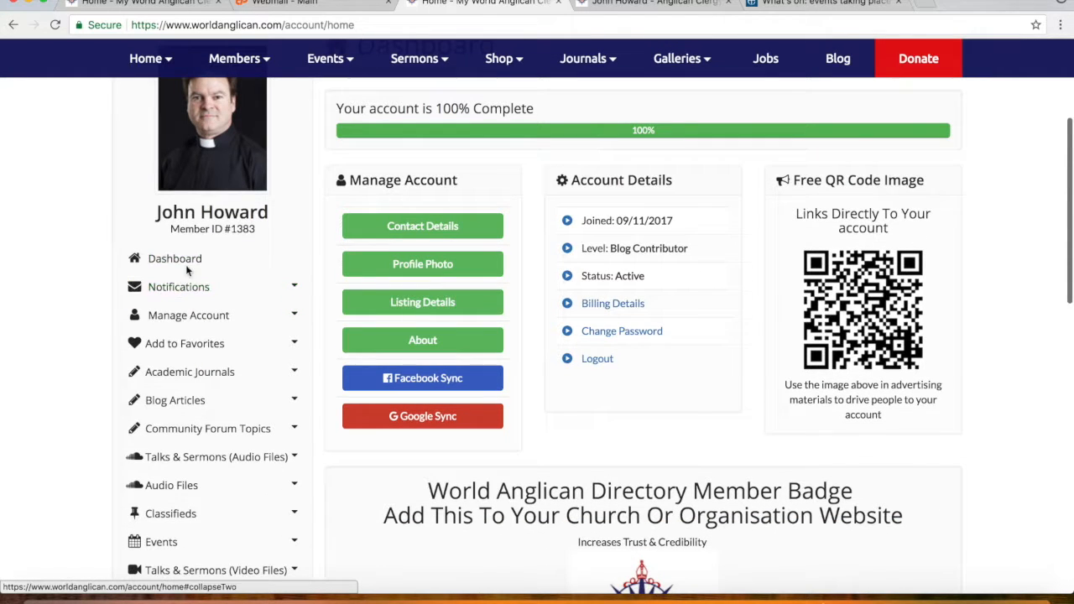
{"action": "scroll", "coordinate": [180, 338], "scroll_direction": "down", "scroll_amount": 2}
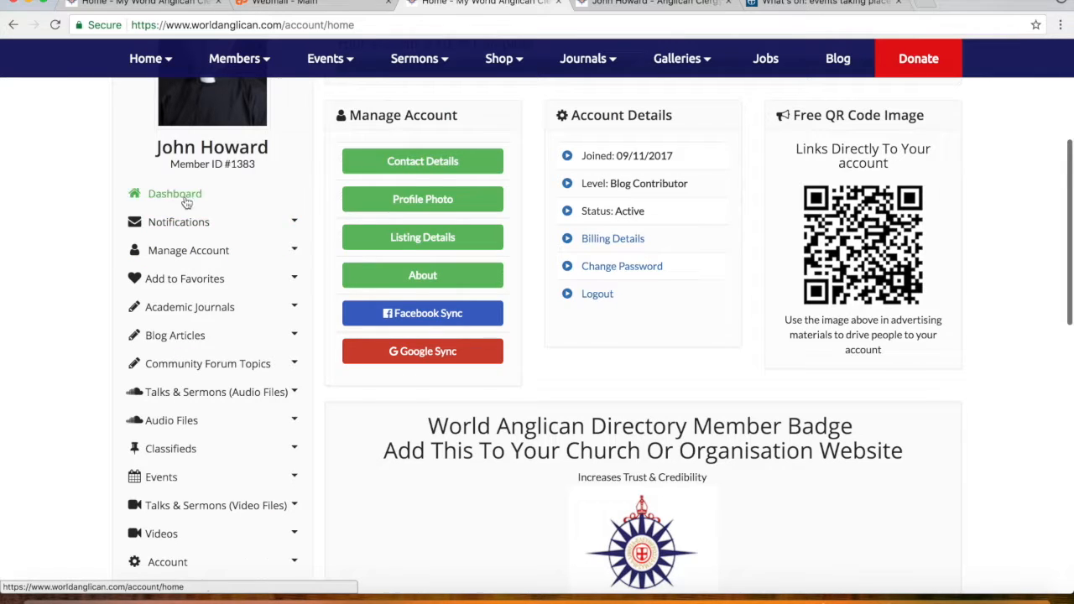
{"action": "scroll", "coordinate": [166, 356], "scroll_direction": "down", "scroll_amount": 2}
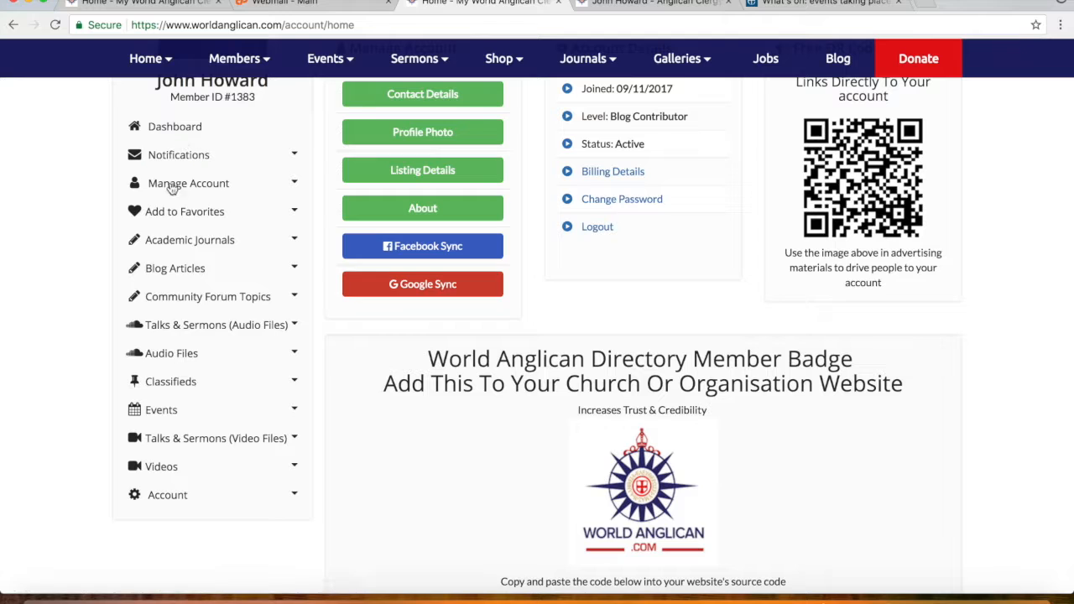
{"action": "scroll", "coordinate": [175, 316], "scroll_direction": "down", "scroll_amount": 1}
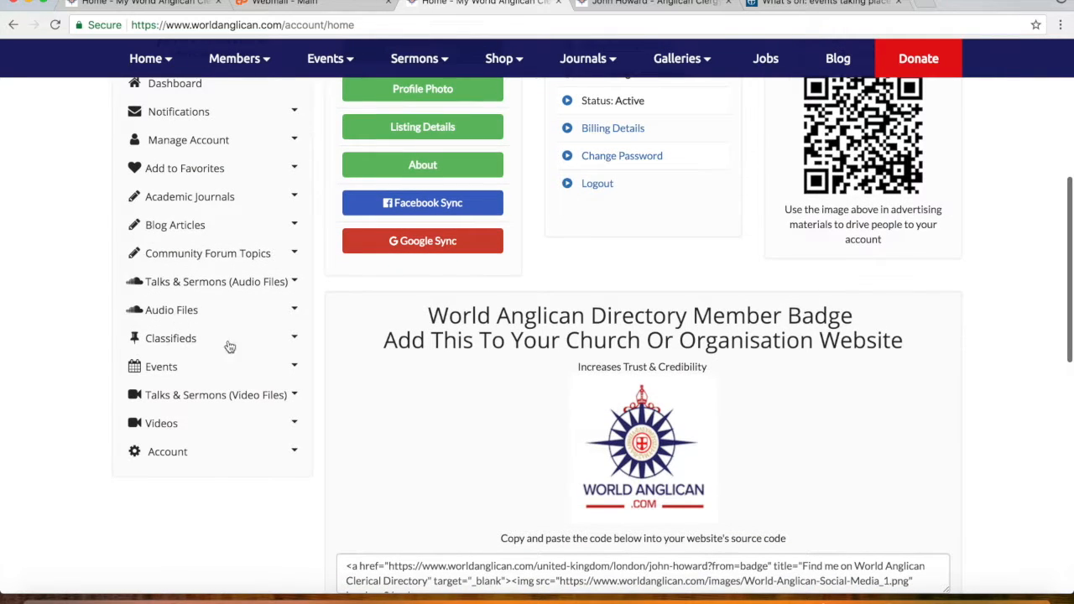
{"action": "left_click", "coordinate": [295, 369]}
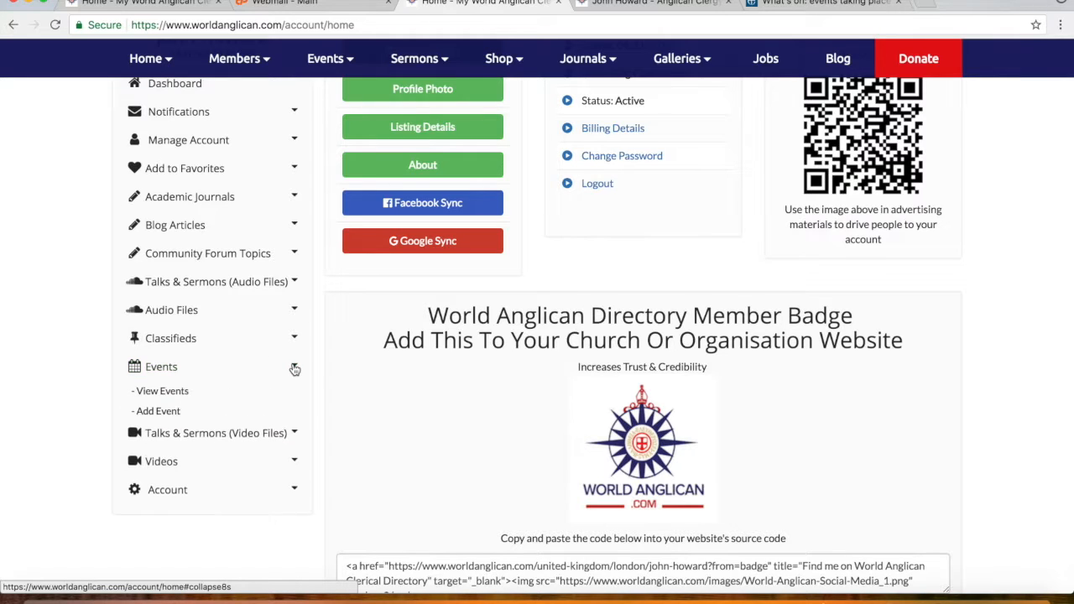
{"action": "left_click", "coordinate": [174, 414]}
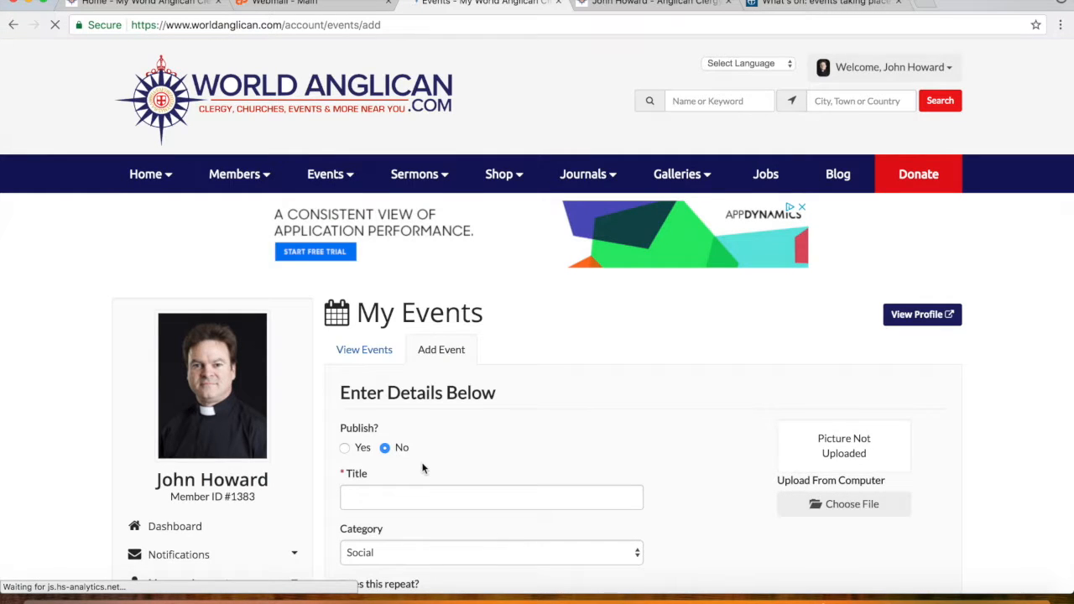
Set the event to publish and copy its title, "The Happiness Course – leaders training", from the Diocese of London events page.
{"action": "scroll", "coordinate": [422, 465], "scroll_direction": "down", "scroll_amount": 4}
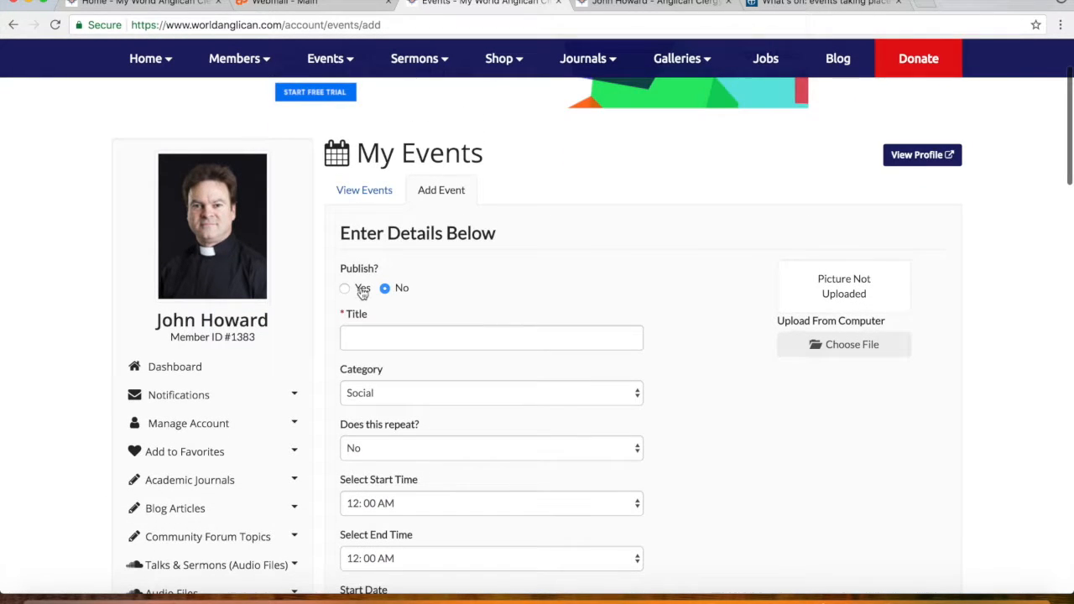
{"action": "left_click", "coordinate": [345, 288]}
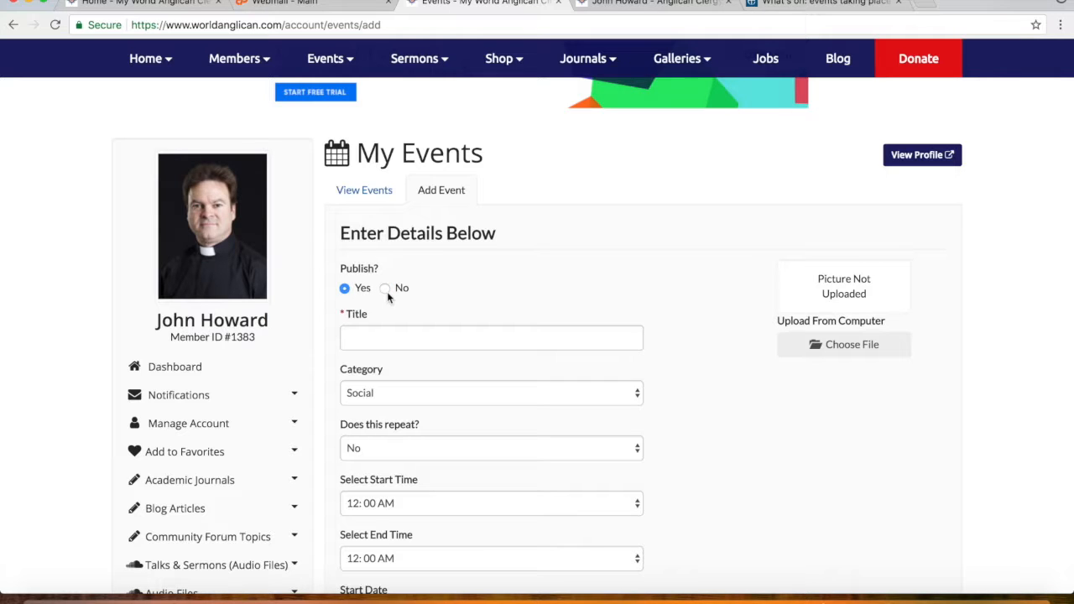
{"action": "scroll", "coordinate": [394, 331], "scroll_direction": "down", "scroll_amount": 1}
{"action": "left_click", "coordinate": [407, 304]}
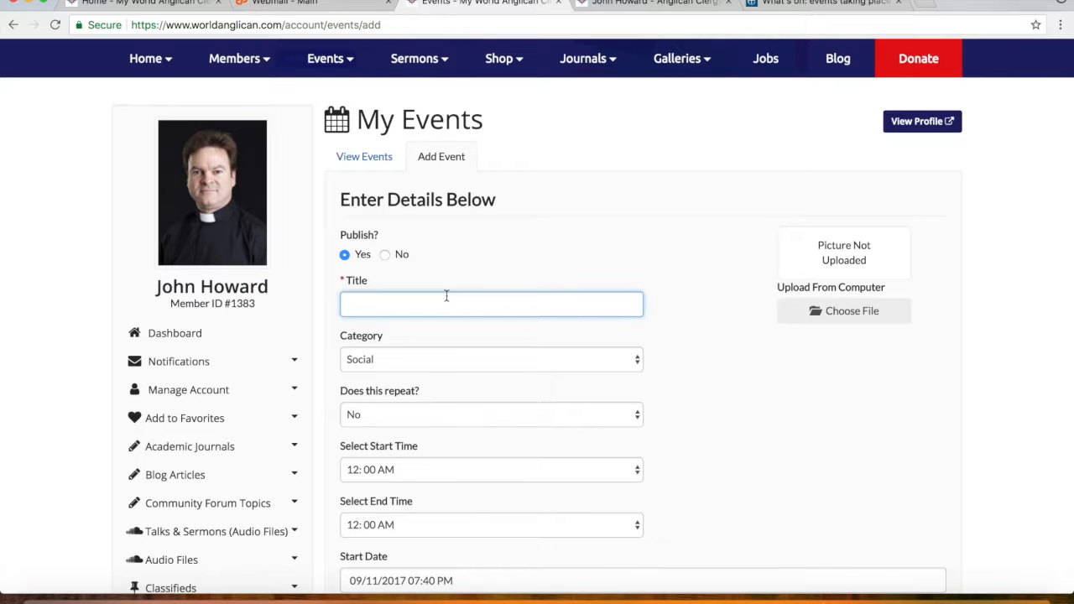
{"action": "left_click", "coordinate": [799, 3]}
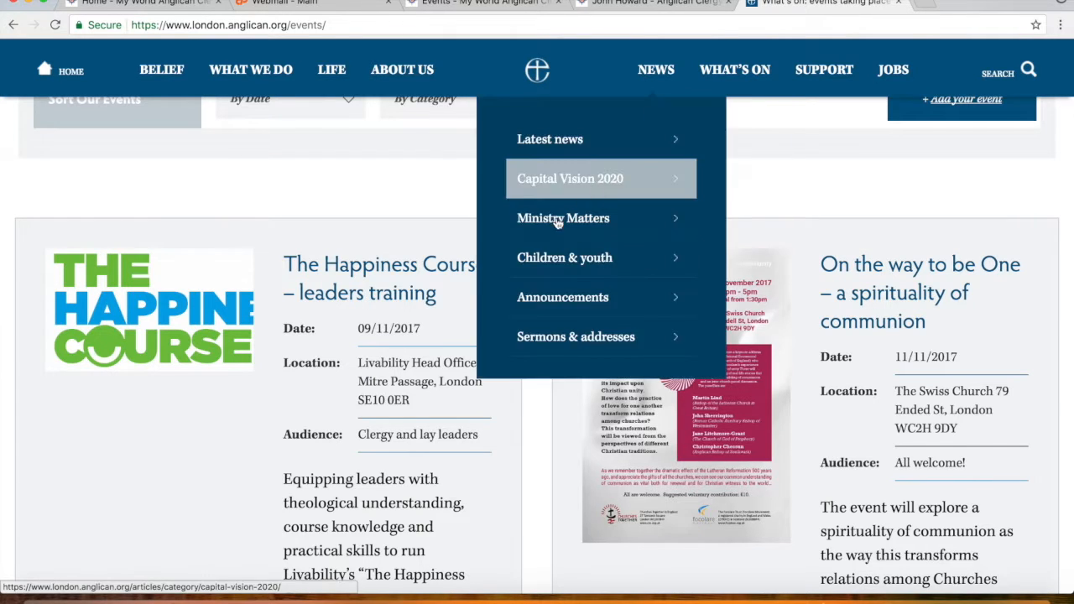
{"action": "scroll", "coordinate": [479, 338], "scroll_direction": "down", "scroll_amount": 2}
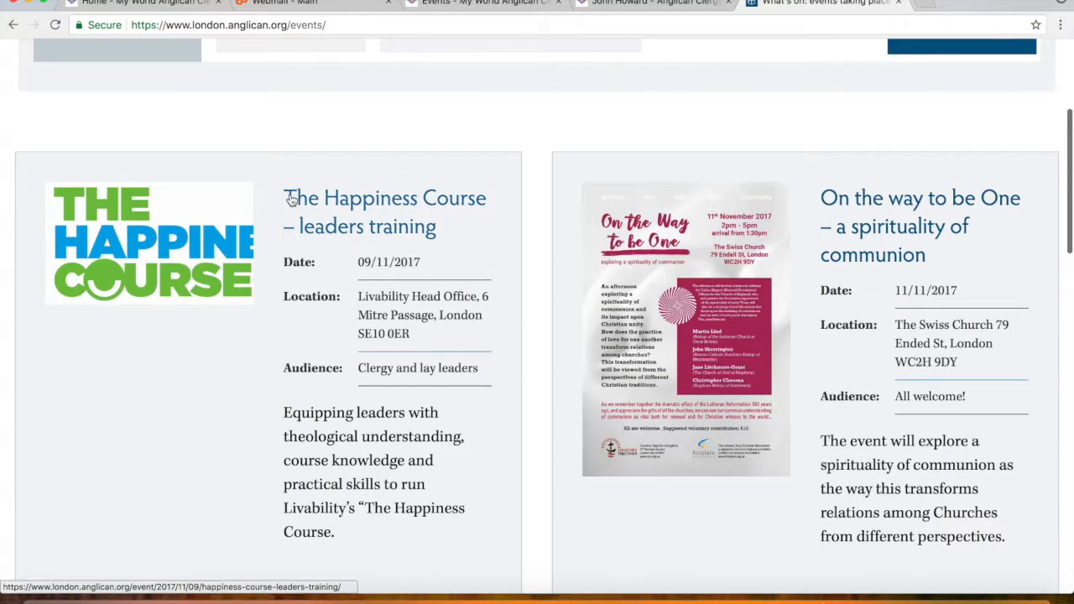
{"action": "left_click_drag", "start_coordinate": [277, 192], "coordinate": [448, 232]}
{"action": "key", "text": "super+c"}
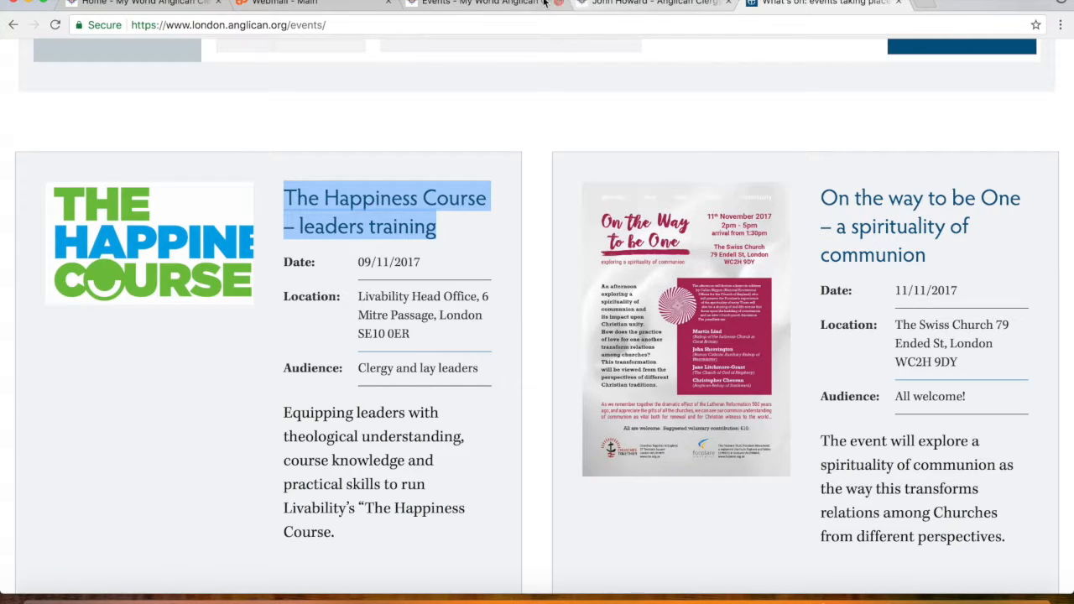
{"action": "left_click", "coordinate": [493, 4]}
{"action": "key", "text": "super+v"}
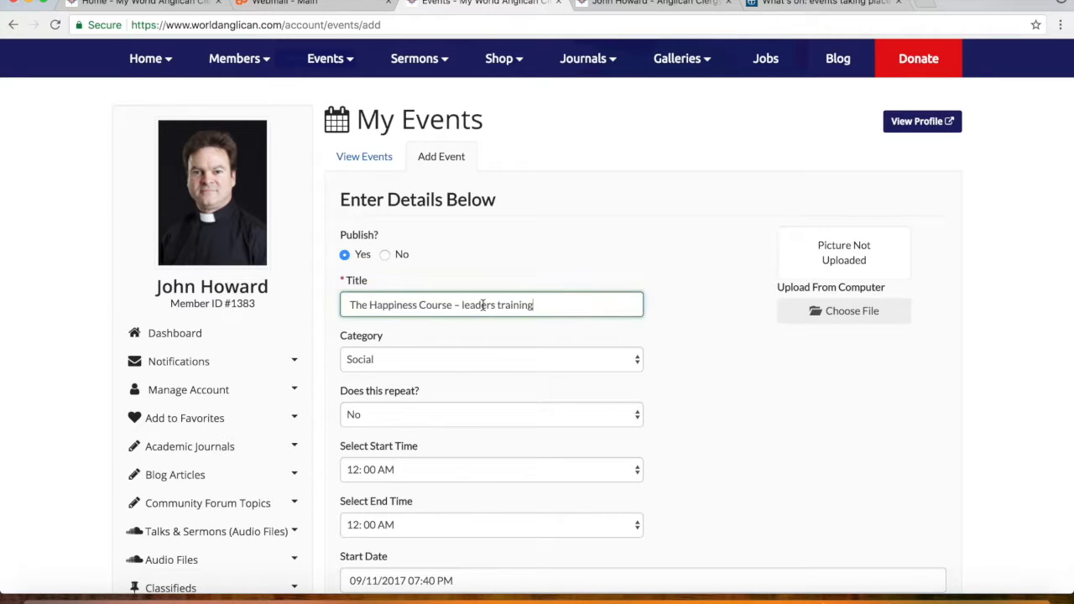
Check the course listing on the Diocese of London events page and set the new event's category to Religion.
{"action": "left_click", "coordinate": [462, 359]}
{"action": "left_click", "coordinate": [462, 359]}
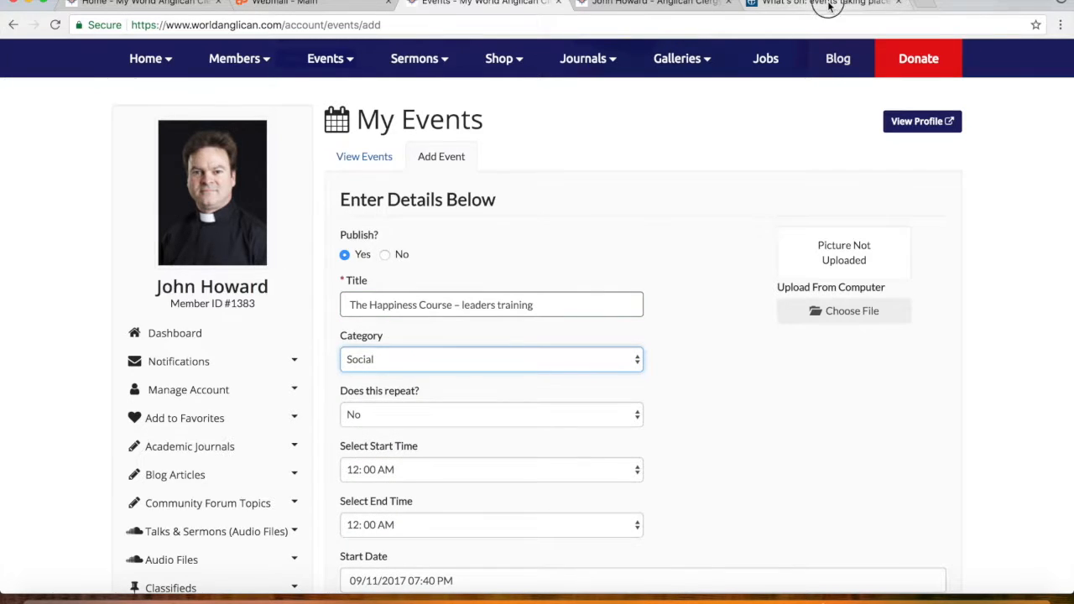
{"action": "left_click", "coordinate": [827, 4]}
{"action": "left_click", "coordinate": [459, 269]}
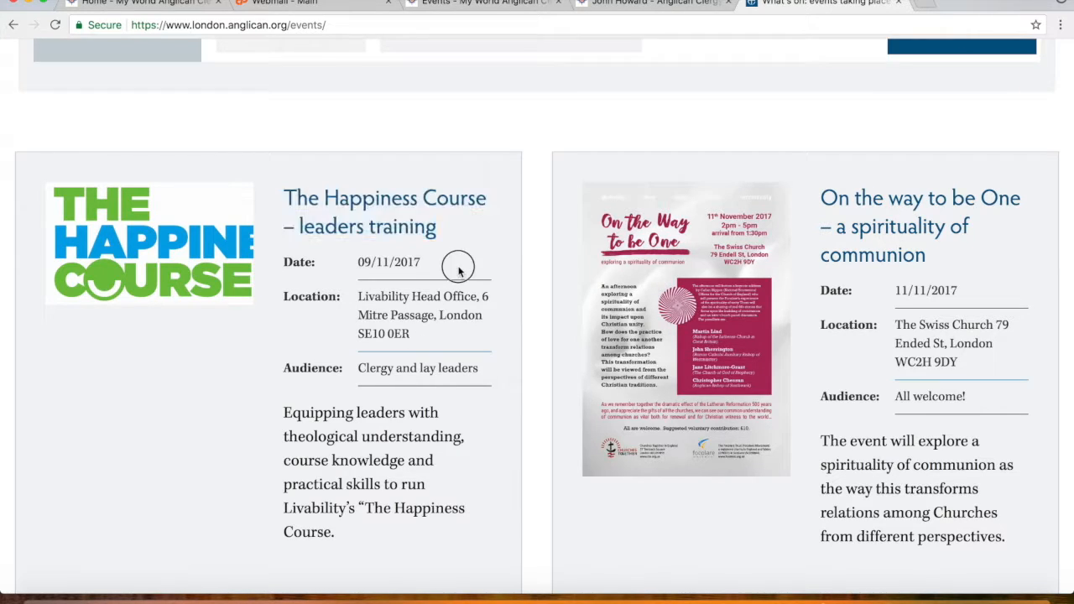
{"action": "scroll", "coordinate": [444, 345], "scroll_direction": "down", "scroll_amount": 1}
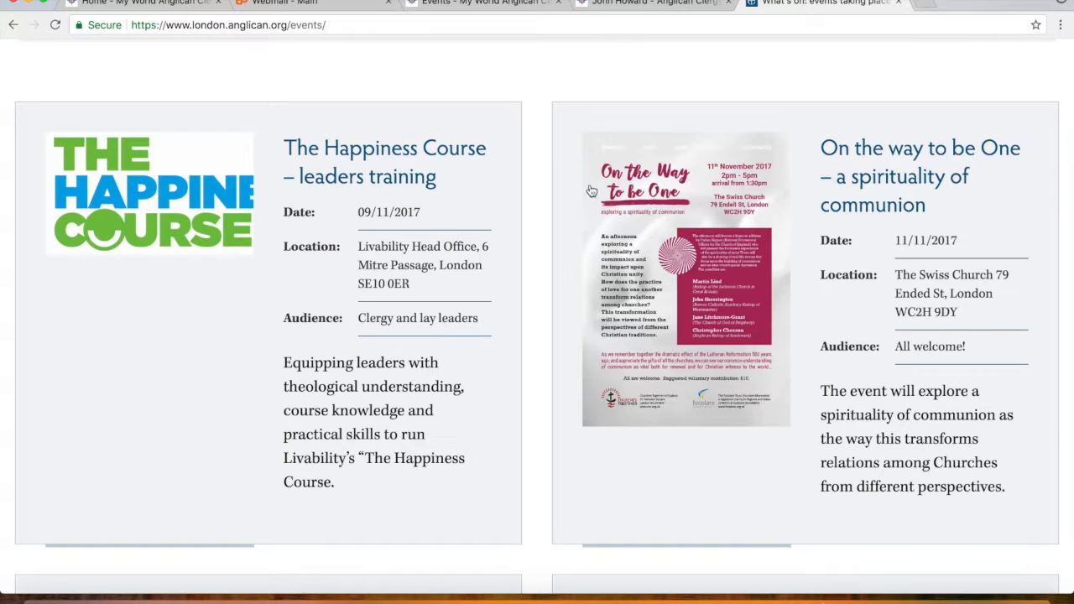
{"action": "left_click", "coordinate": [464, 4]}
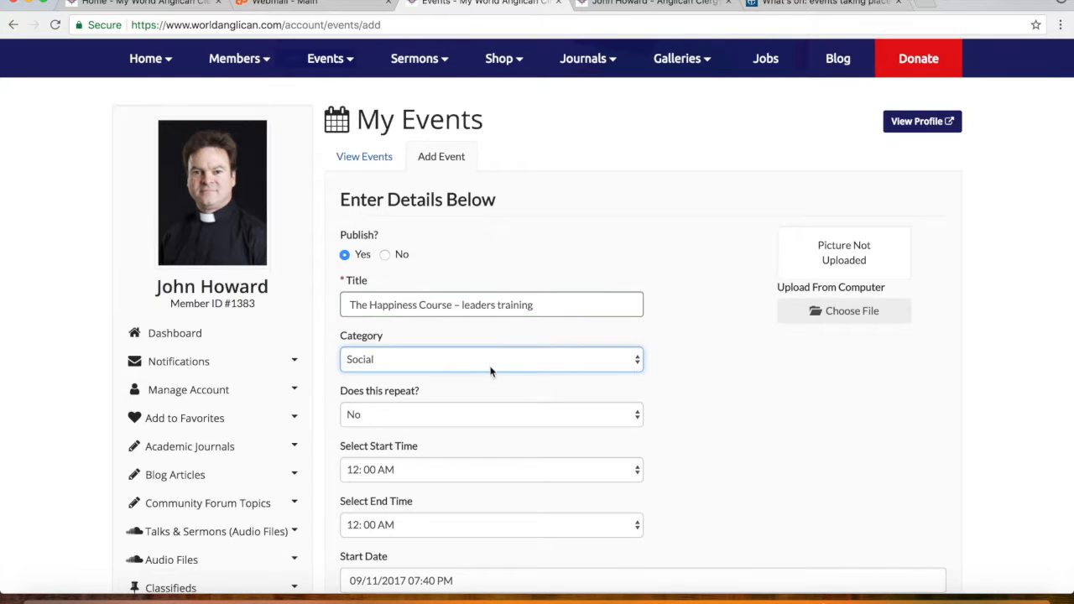
{"action": "scroll", "coordinate": [491, 366], "scroll_direction": "down", "scroll_amount": 3}
{"action": "left_click", "coordinate": [513, 266]}
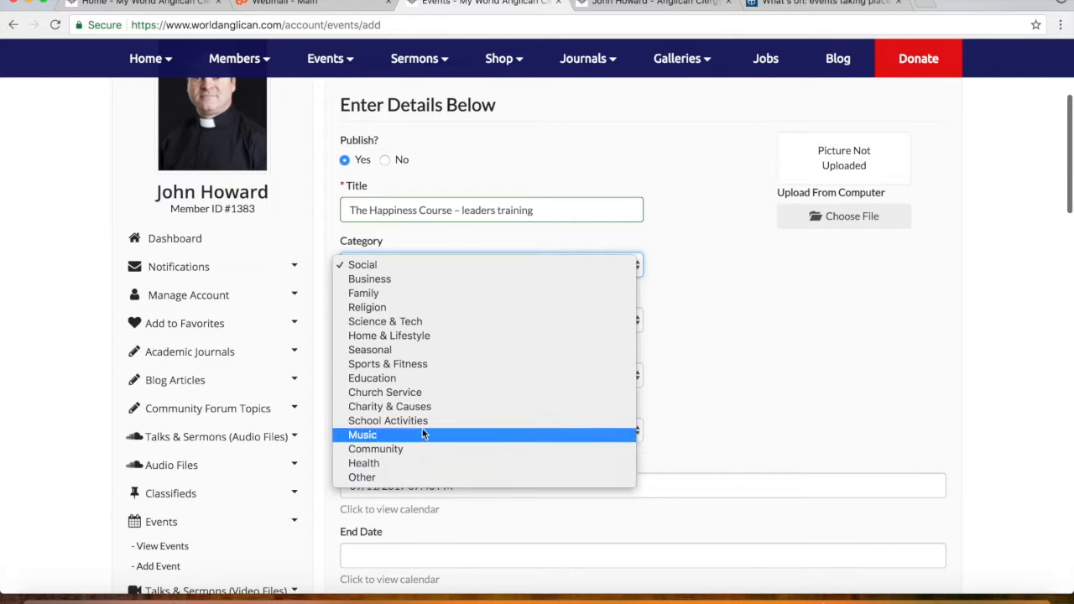
{"action": "left_click", "coordinate": [386, 308]}
Consult the course listing again and keep the event's repeat option at No.
{"action": "scroll", "coordinate": [446, 348], "scroll_direction": "down", "scroll_amount": 1}
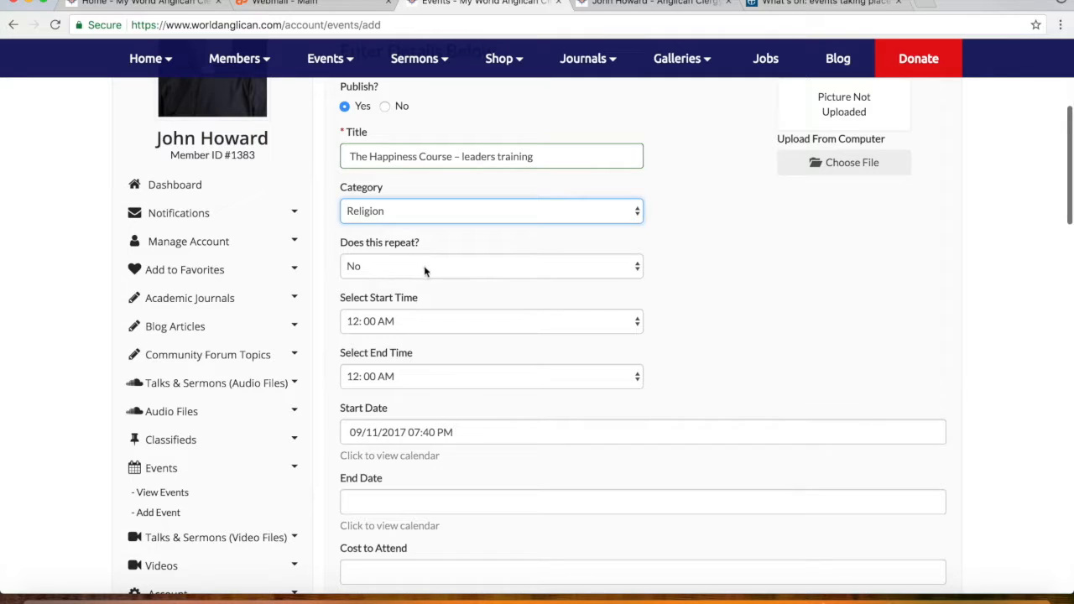
{"action": "left_click", "coordinate": [822, 4]}
{"action": "left_click", "coordinate": [437, 260]}
{"action": "left_click", "coordinate": [411, 267]}
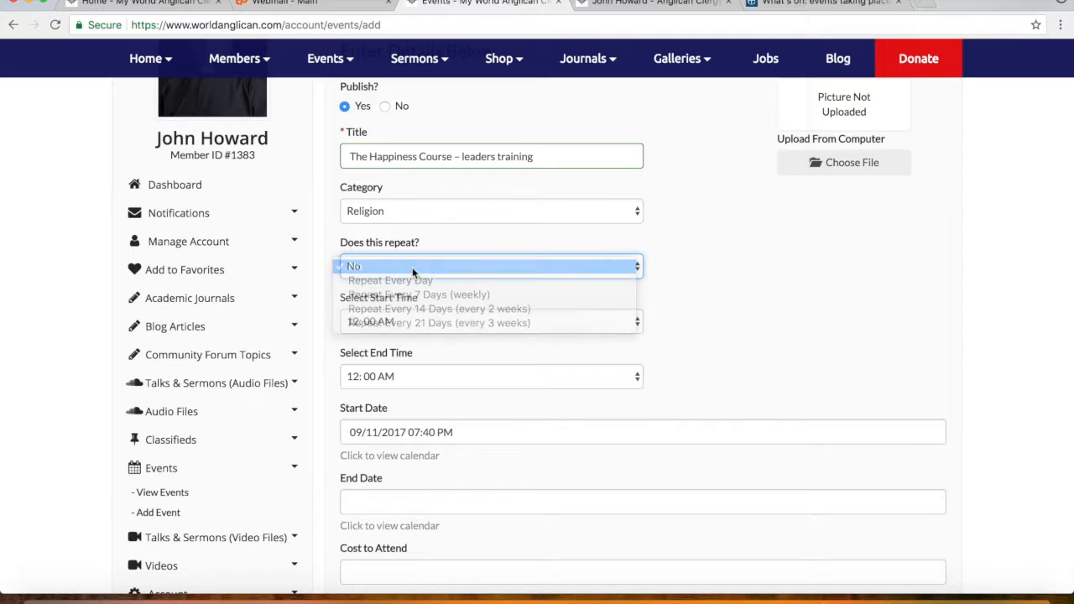
Look up the start time on The Happiness Course's detail page and set the event's start time to 9:30 AM.
{"action": "scroll", "coordinate": [479, 311], "scroll_direction": "down", "scroll_amount": 2}
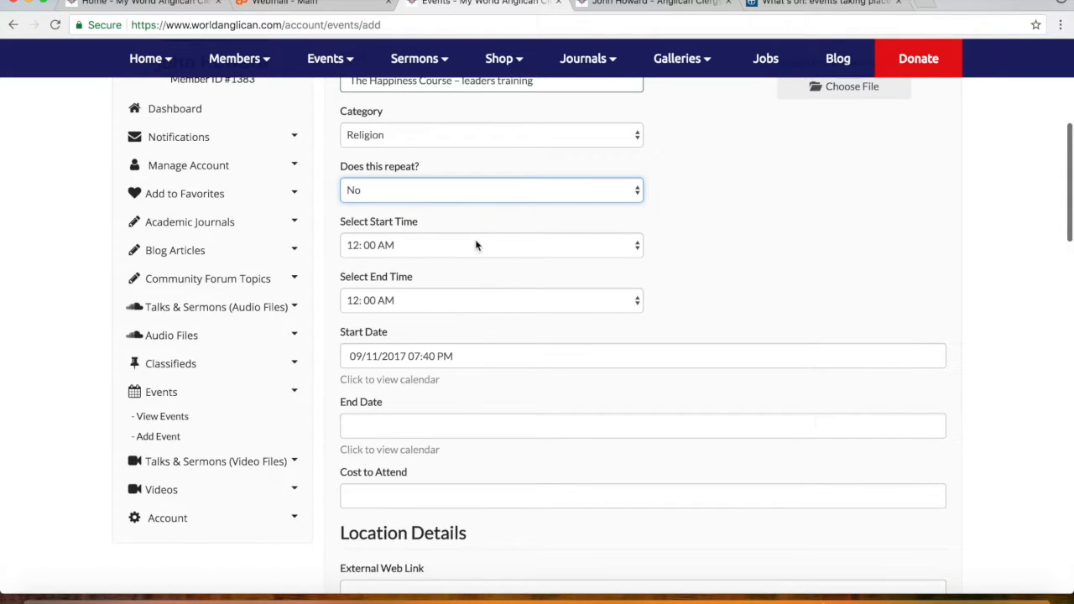
{"action": "left_click", "coordinate": [822, 3]}
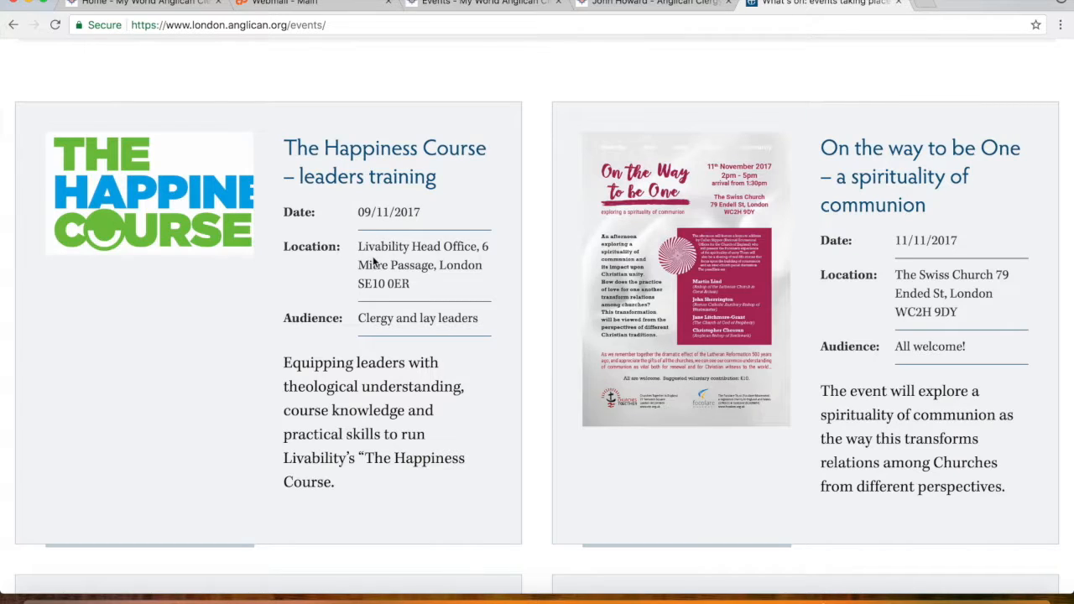
{"action": "scroll", "coordinate": [389, 312], "scroll_direction": "down", "scroll_amount": 1}
{"action": "left_click", "coordinate": [379, 149]}
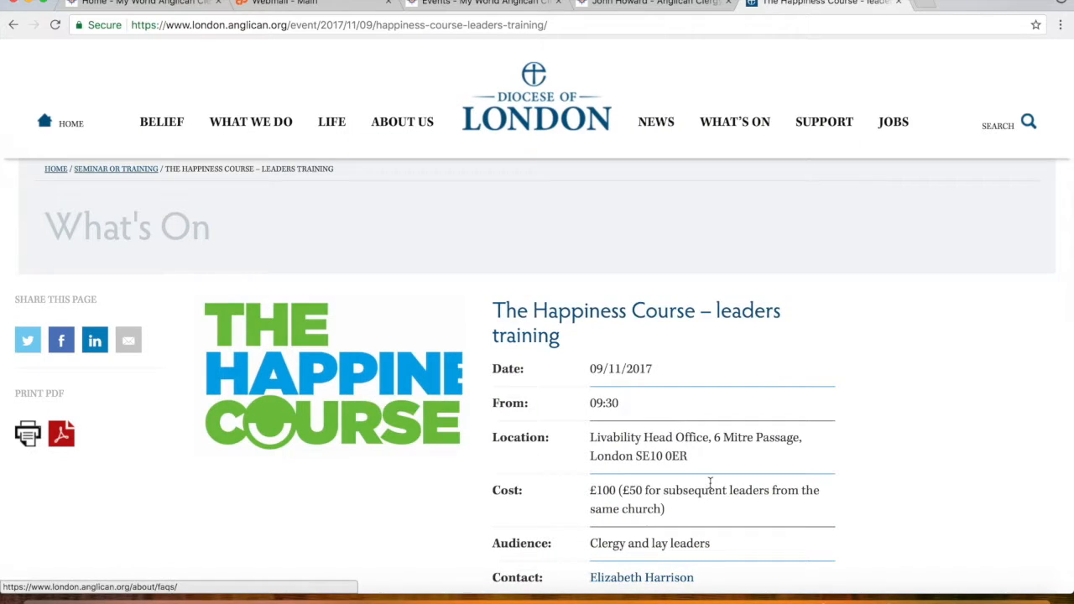
{"action": "scroll", "coordinate": [709, 482], "scroll_direction": "down", "scroll_amount": 3}
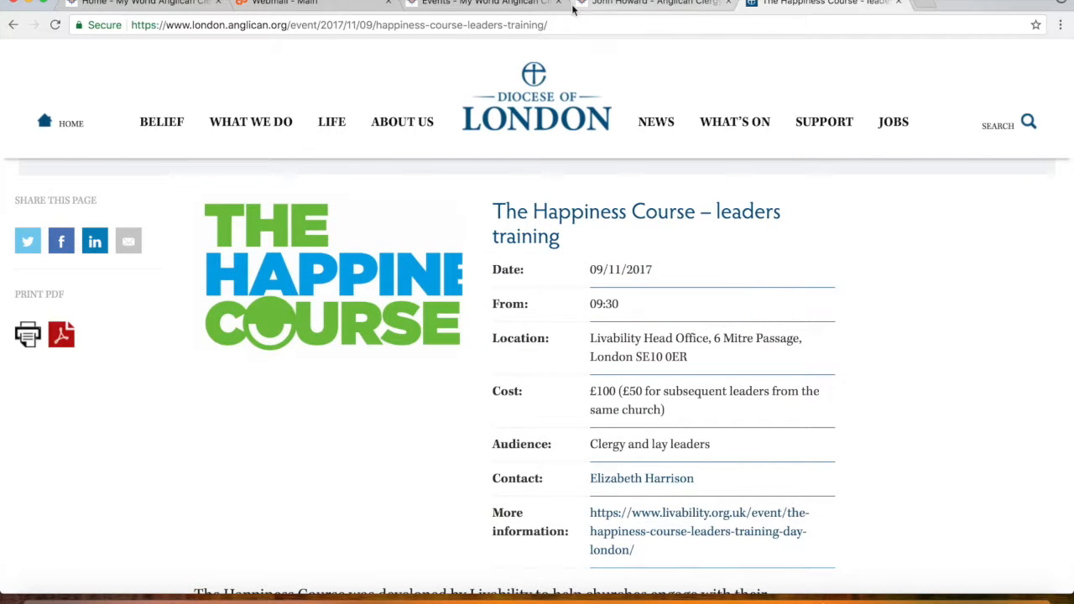
{"action": "left_click", "coordinate": [482, 4]}
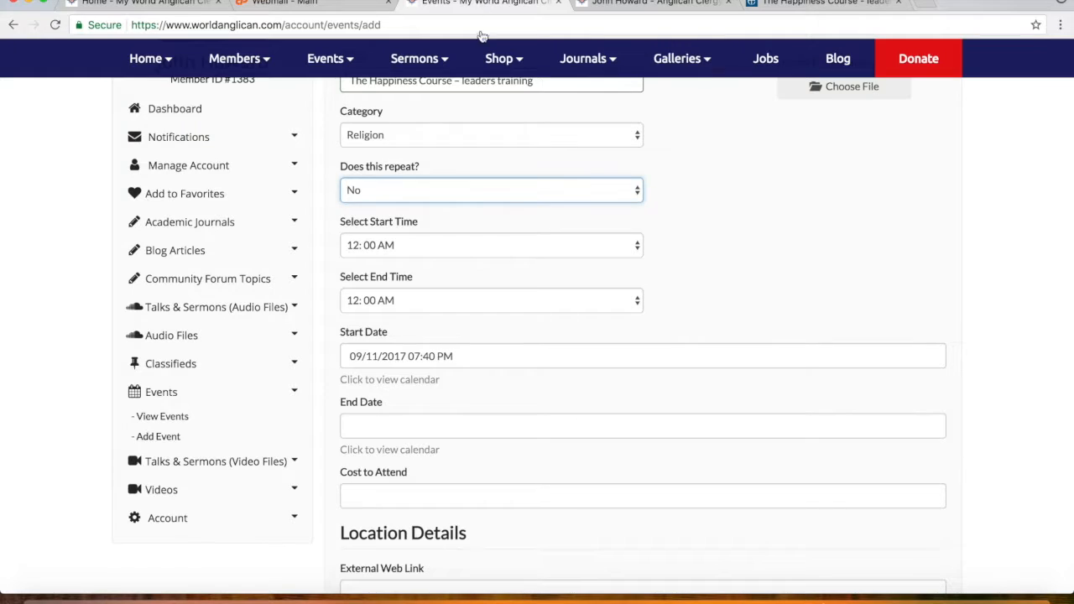
{"action": "left_click", "coordinate": [449, 246]}
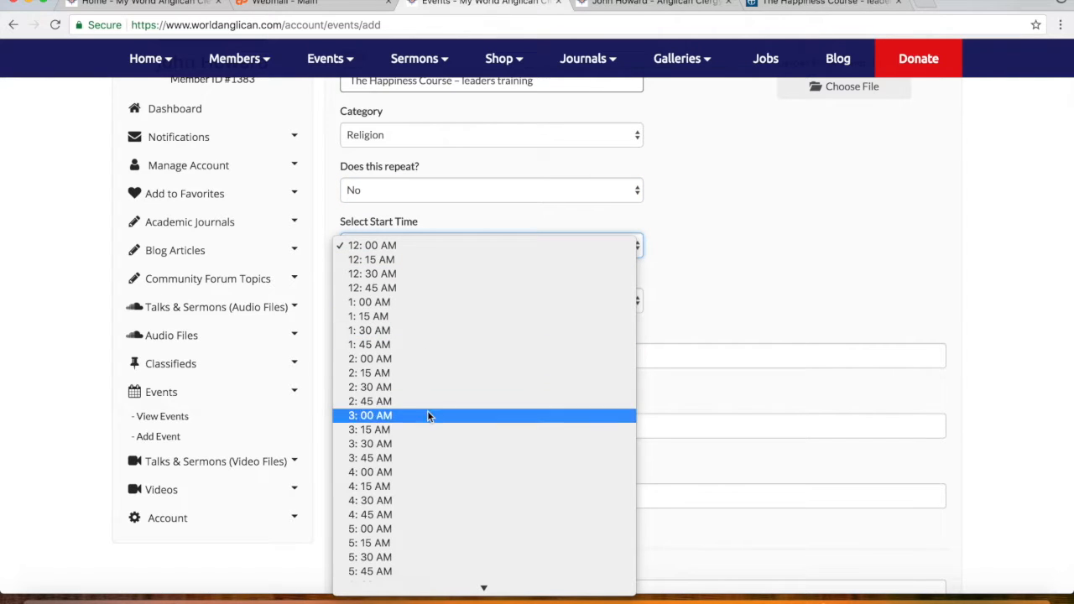
{"action": "scroll", "coordinate": [435, 463], "scroll_direction": "down", "scroll_amount": 5}
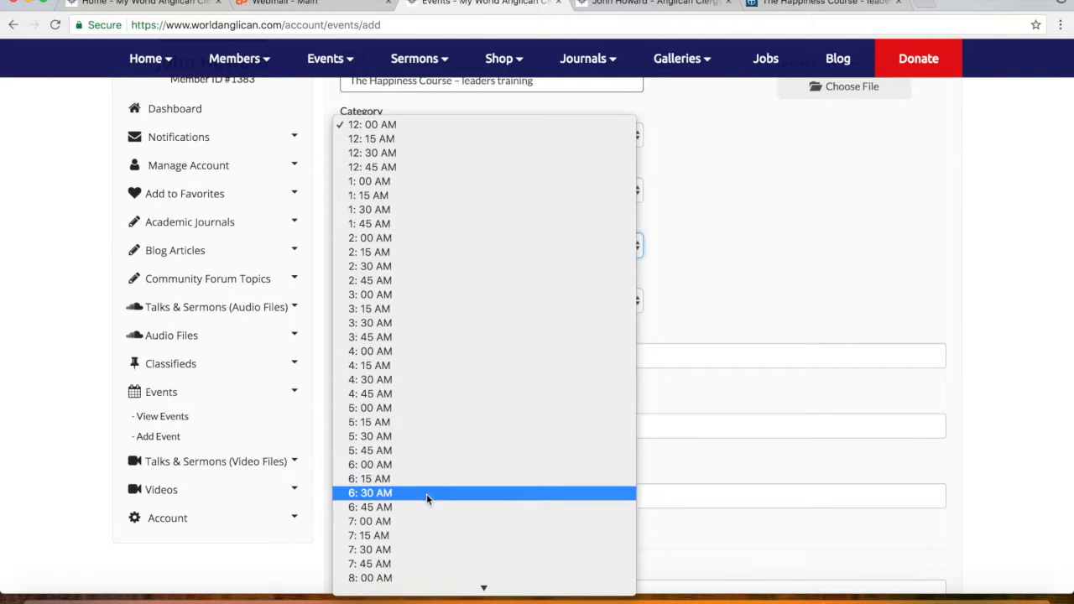
{"action": "scroll", "coordinate": [423, 517], "scroll_direction": "down", "scroll_amount": 5}
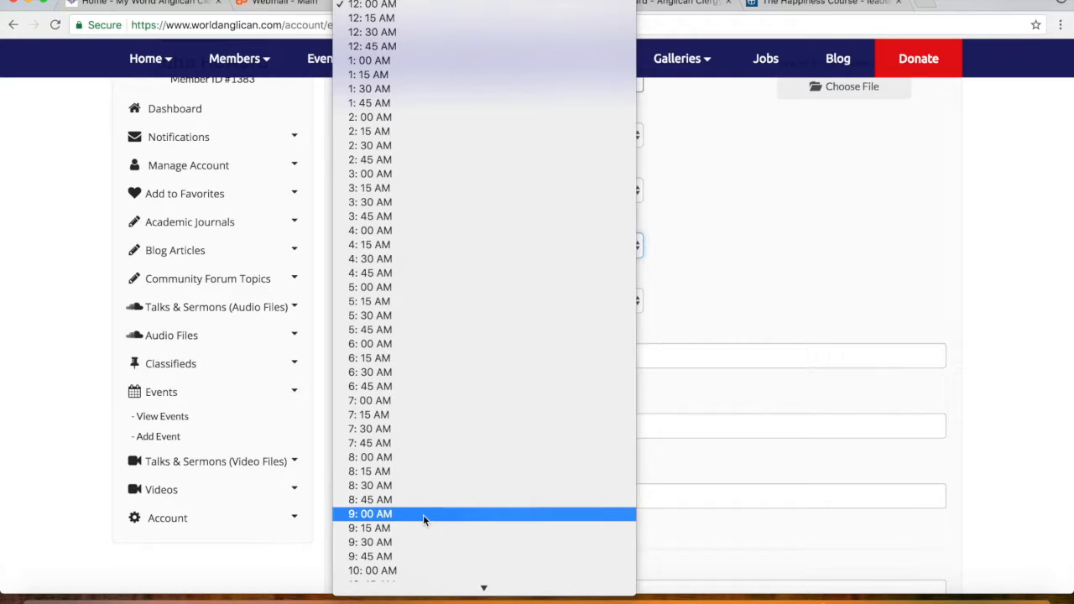
{"action": "left_click", "coordinate": [411, 543]}
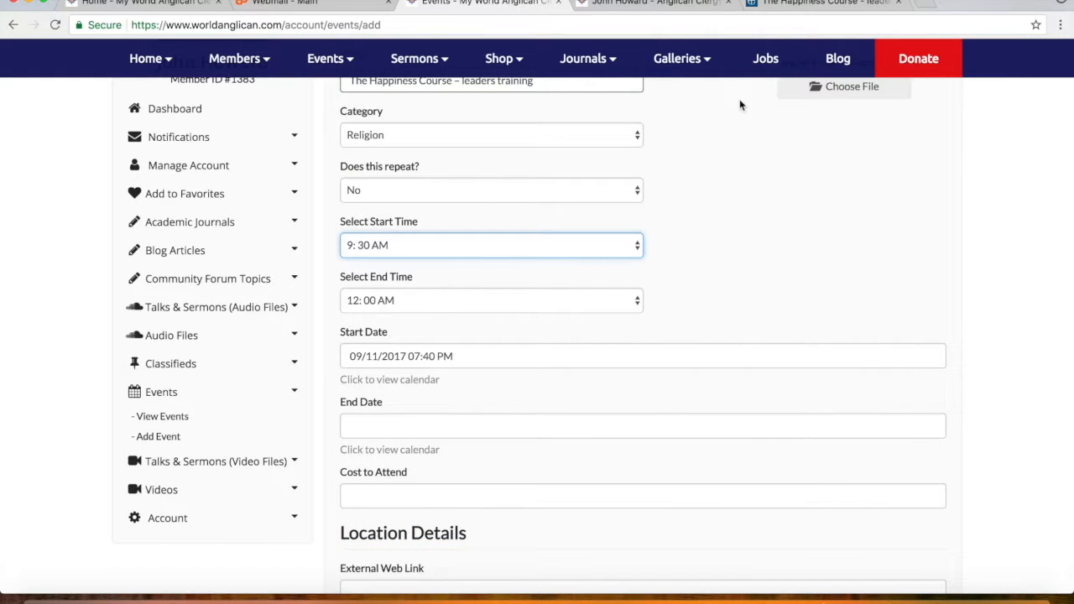
Examine The Happiness Course's detail page for an end time, and return to the event form.
{"action": "left_click", "coordinate": [822, 3]}
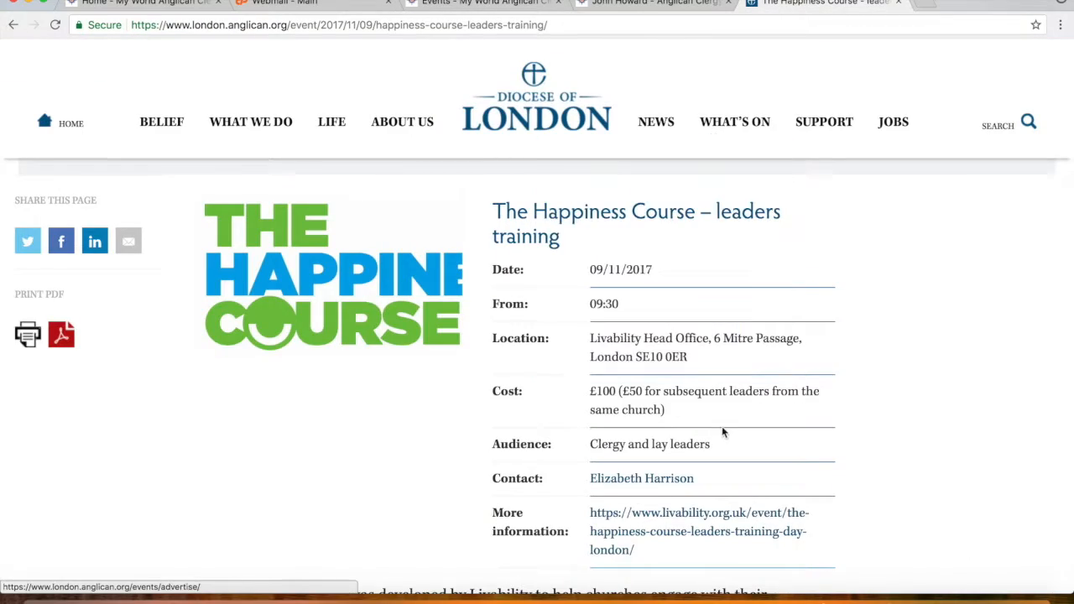
{"action": "scroll", "coordinate": [723, 432], "scroll_direction": "down", "scroll_amount": 3}
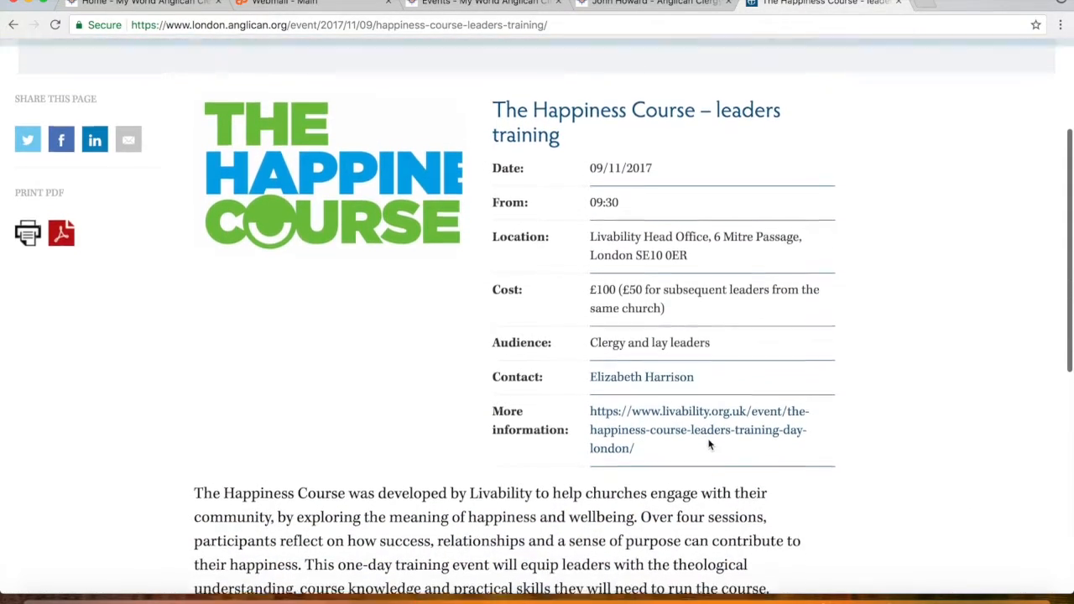
{"action": "scroll", "coordinate": [709, 444], "scroll_direction": "up", "scroll_amount": 1}
{"action": "scroll", "coordinate": [708, 444], "scroll_direction": "down", "scroll_amount": 4}
{"action": "scroll", "coordinate": [708, 439], "scroll_direction": "up", "scroll_amount": 3}
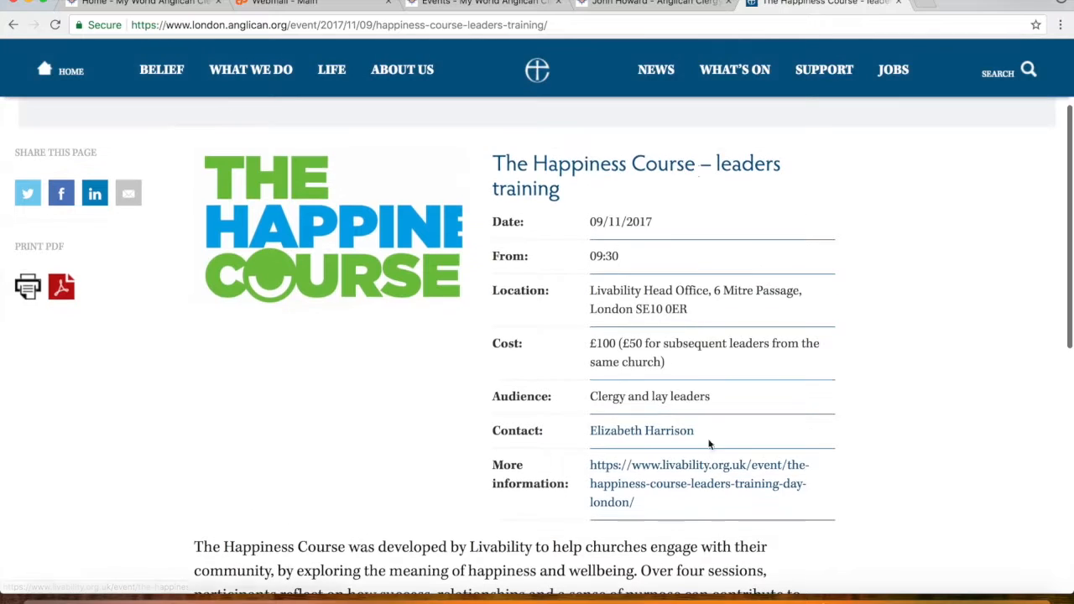
{"action": "left_click", "coordinate": [487, 4]}
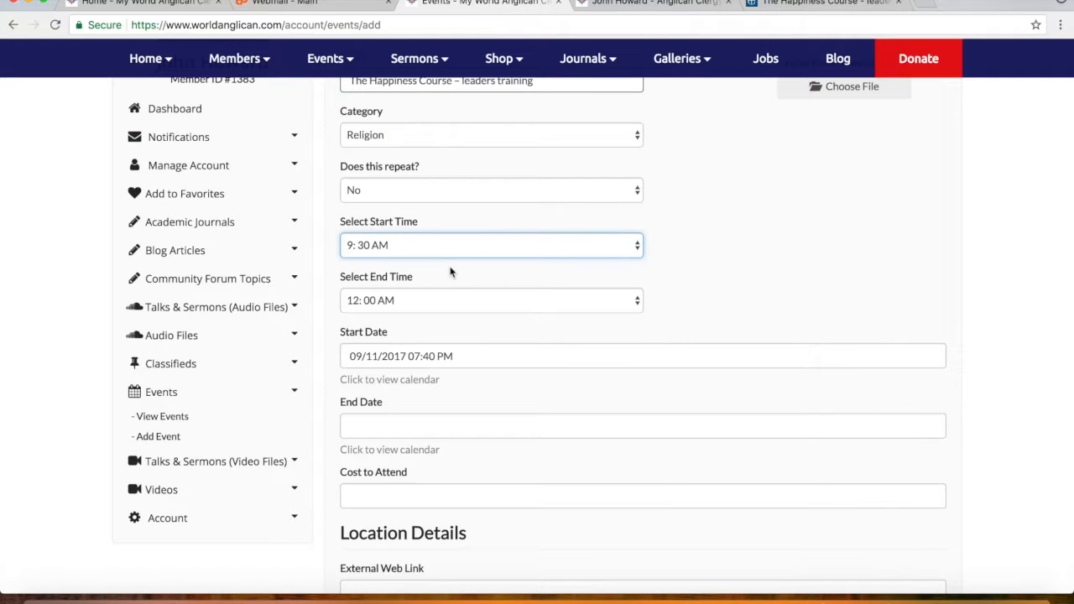
{"action": "left_click", "coordinate": [455, 302]}
{"action": "left_click", "coordinate": [455, 302]}
{"action": "scroll", "coordinate": [454, 306], "scroll_direction": "down", "scroll_amount": 2}
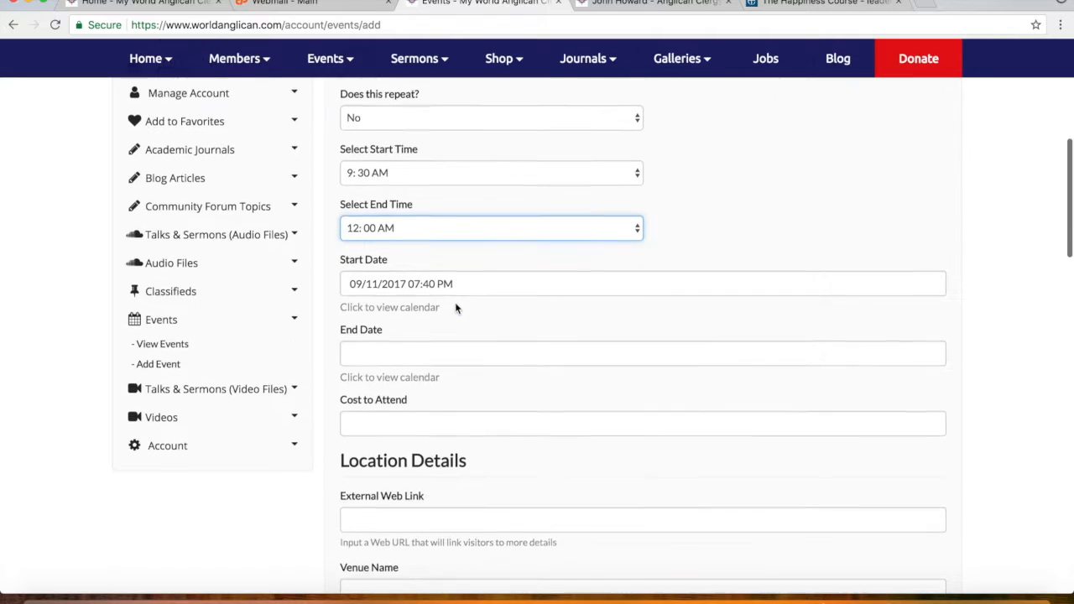
{"action": "left_click", "coordinate": [463, 214]}
{"action": "scroll", "coordinate": [478, 370], "scroll_direction": "down", "scroll_amount": 15}
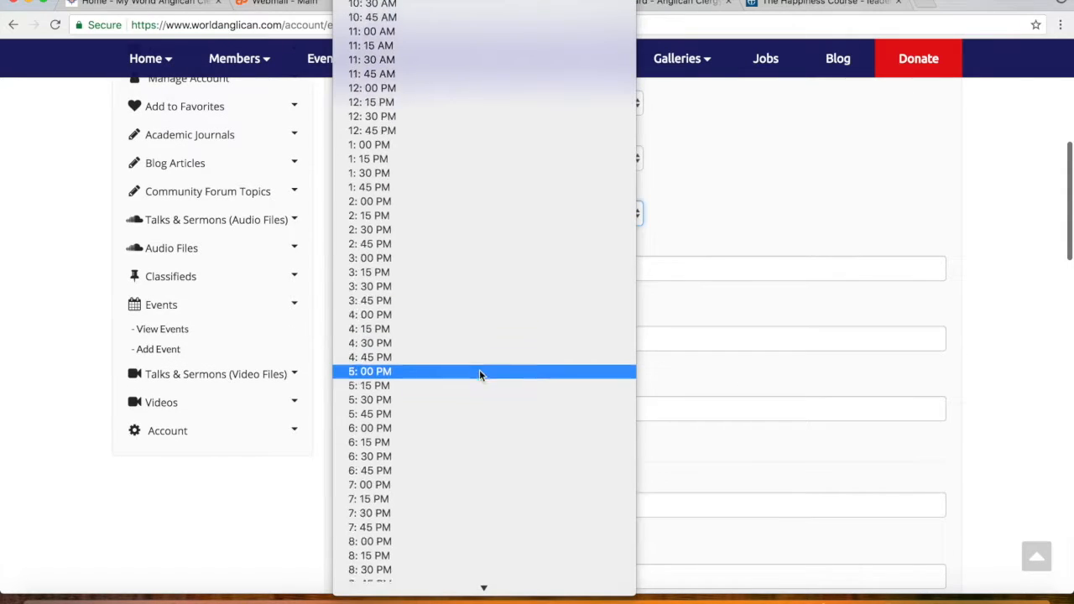
{"action": "left_click", "coordinate": [682, 215]}
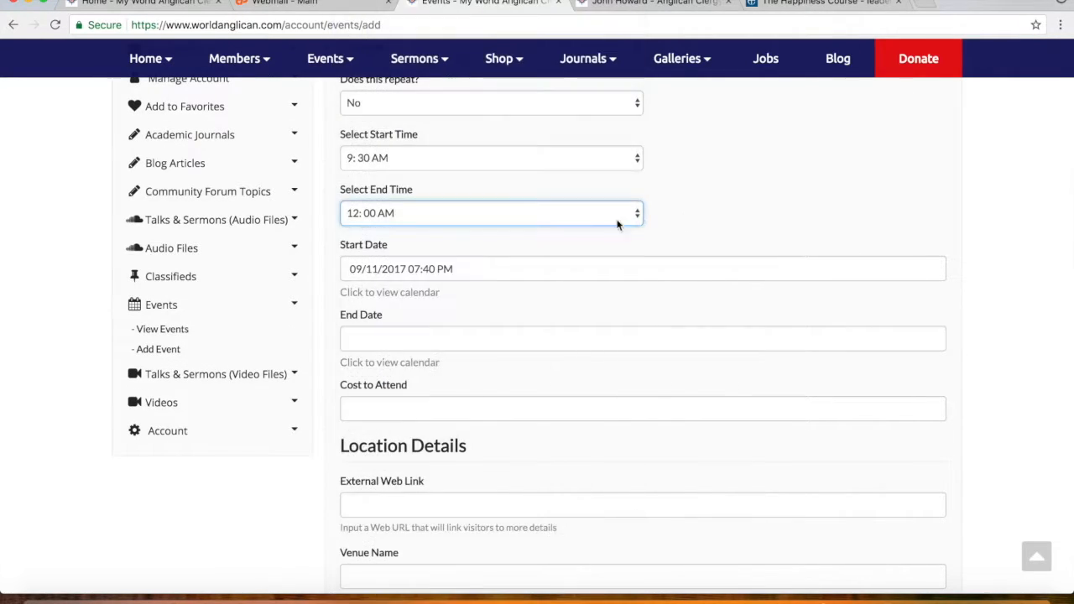
Set the event's end time to 5:00 PM.
{"action": "left_click", "coordinate": [511, 219]}
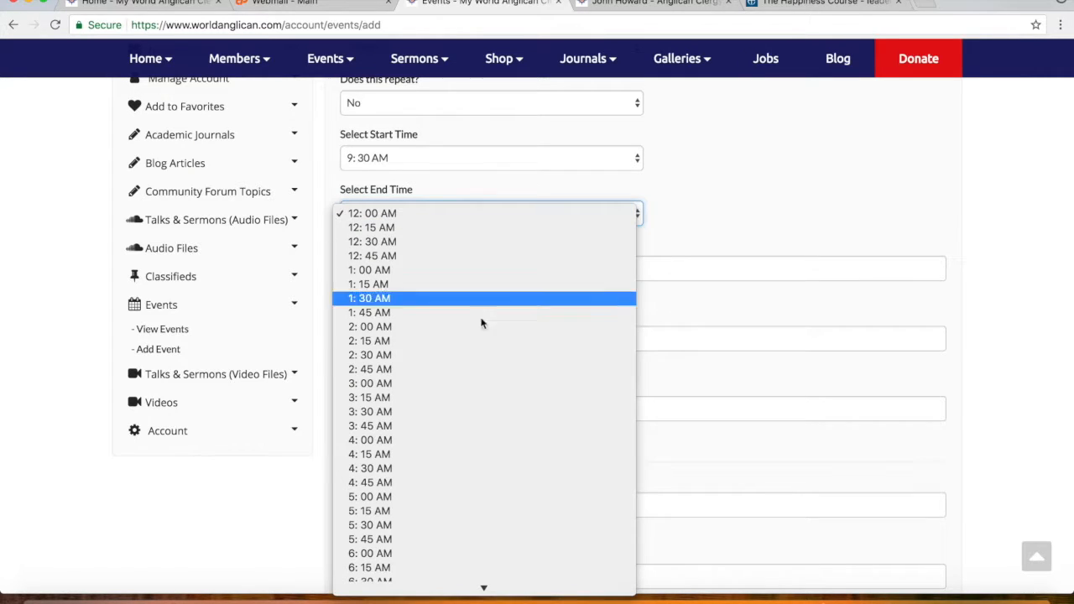
{"action": "scroll", "coordinate": [470, 414], "scroll_direction": "down", "scroll_amount": 5}
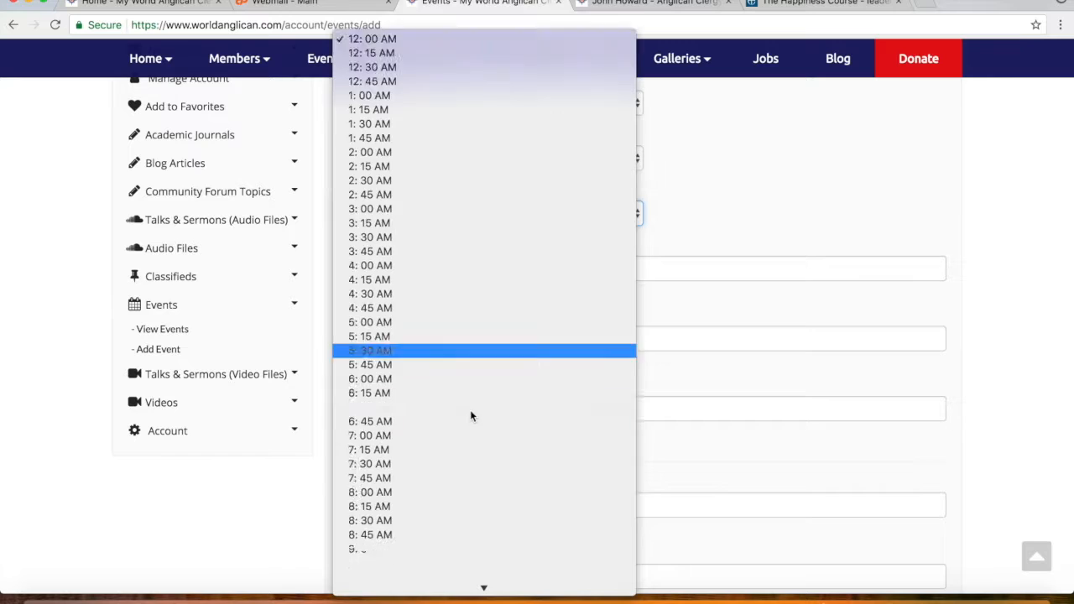
{"action": "scroll", "coordinate": [471, 412], "scroll_direction": "down", "scroll_amount": 8}
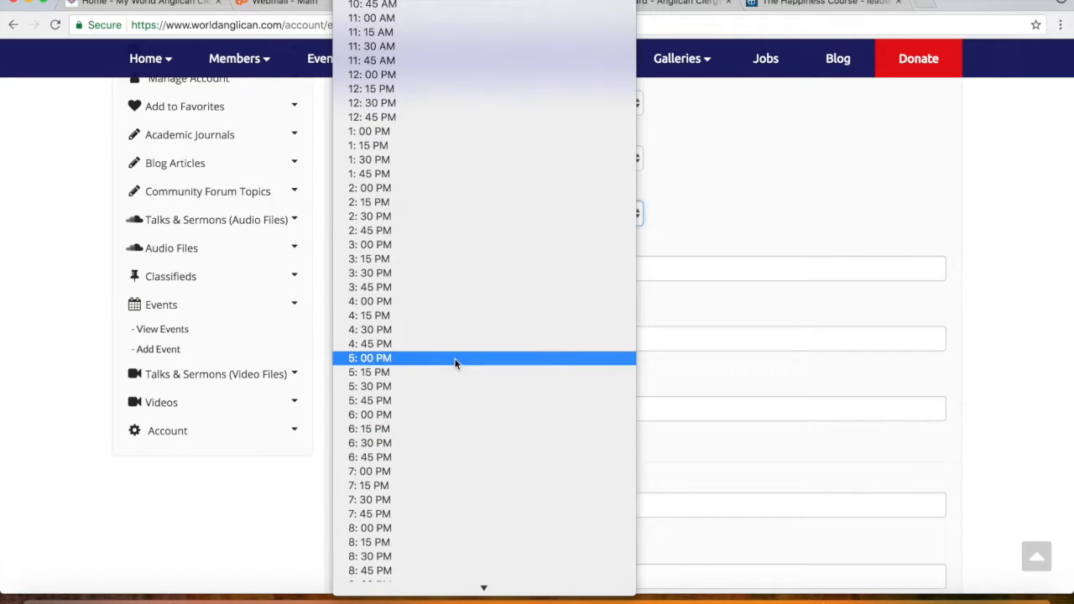
{"action": "left_click", "coordinate": [455, 360]}
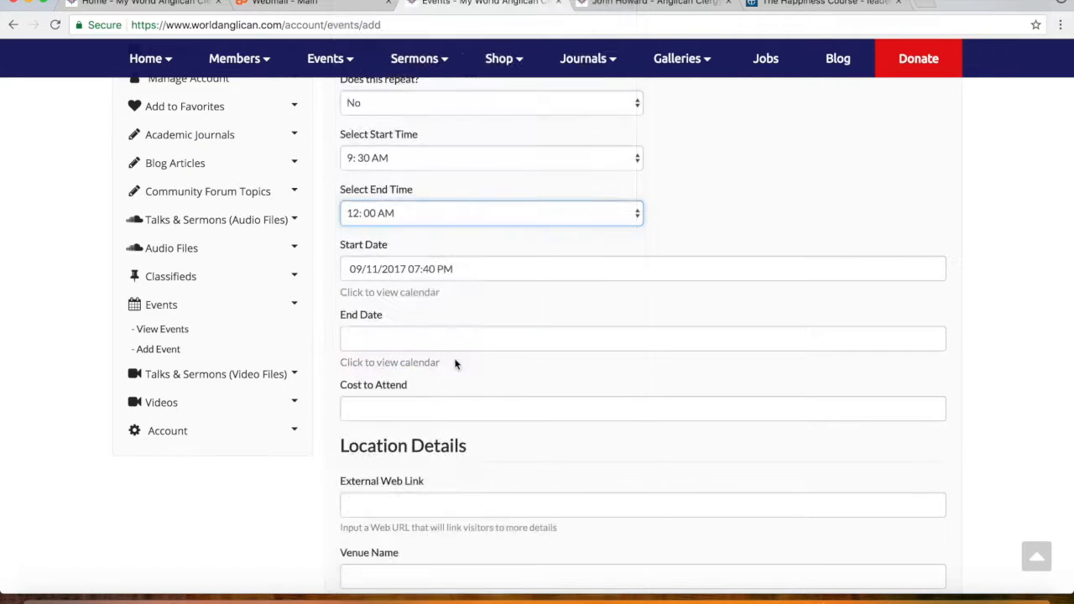
Set the event's start date to 10 November 2017.
{"action": "left_click", "coordinate": [450, 270]}
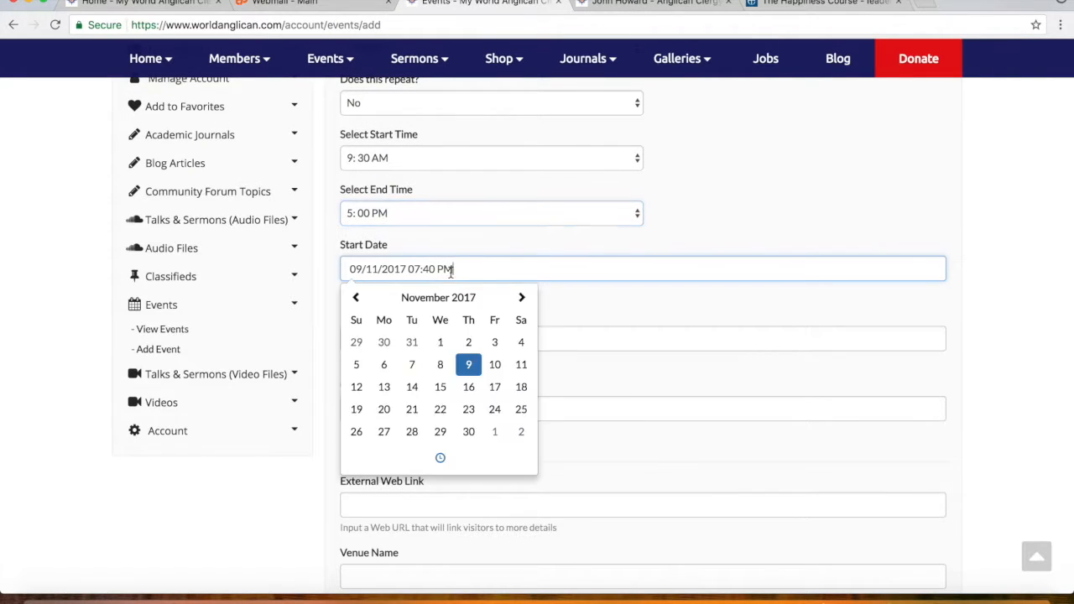
{"action": "left_click", "coordinate": [495, 366]}
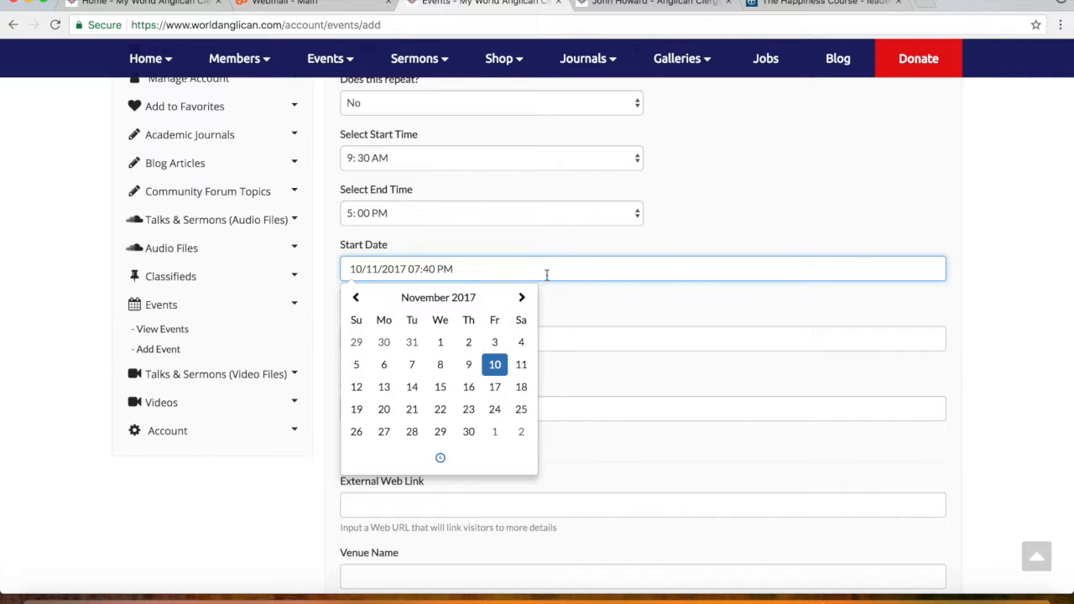
{"action": "left_click", "coordinate": [594, 309]}
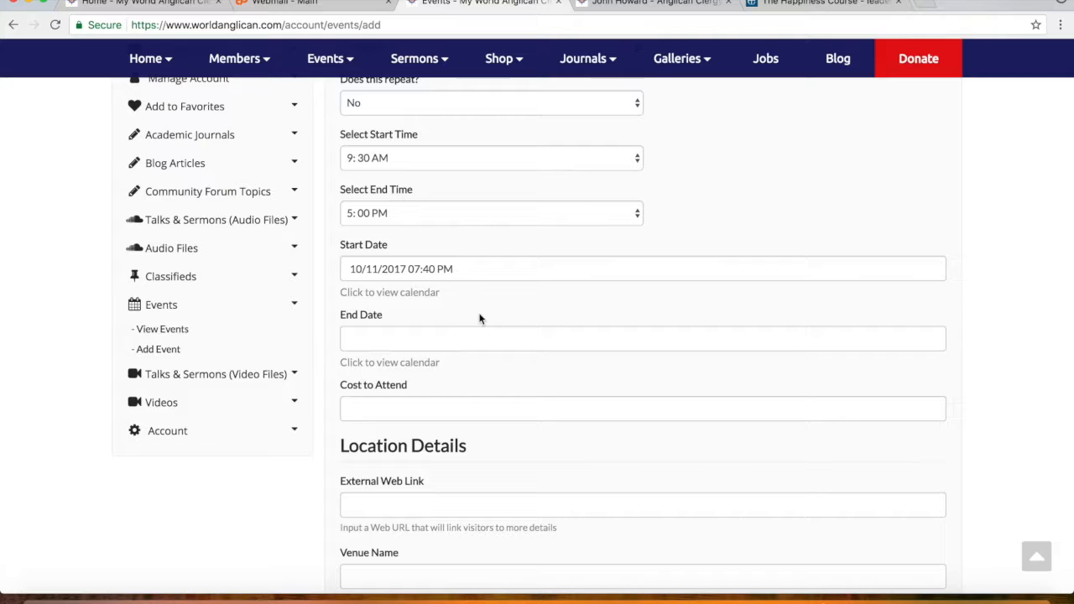
Try setting the event's end date to 10 November 2017.
{"action": "scroll", "coordinate": [451, 289], "scroll_direction": "down", "scroll_amount": 1}
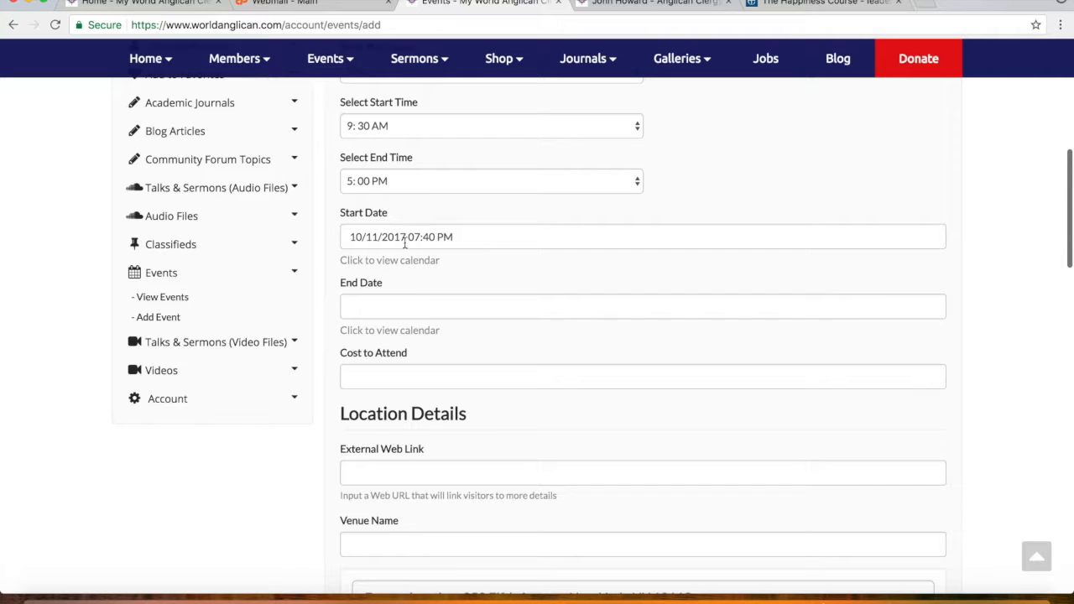
{"action": "scroll", "coordinate": [420, 288], "scroll_direction": "down", "scroll_amount": 1}
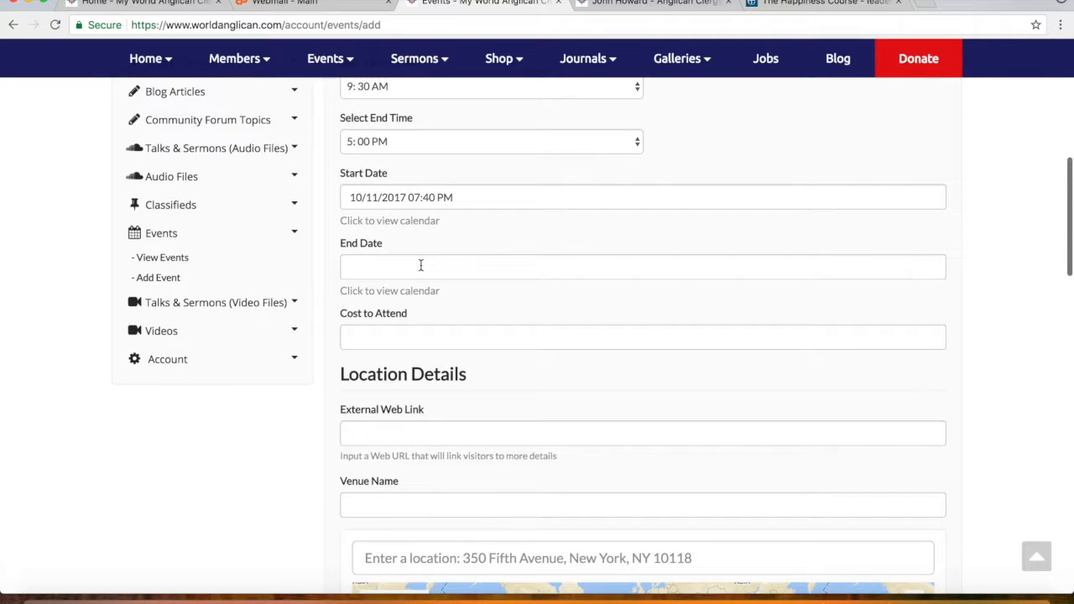
{"action": "left_click", "coordinate": [420, 265]}
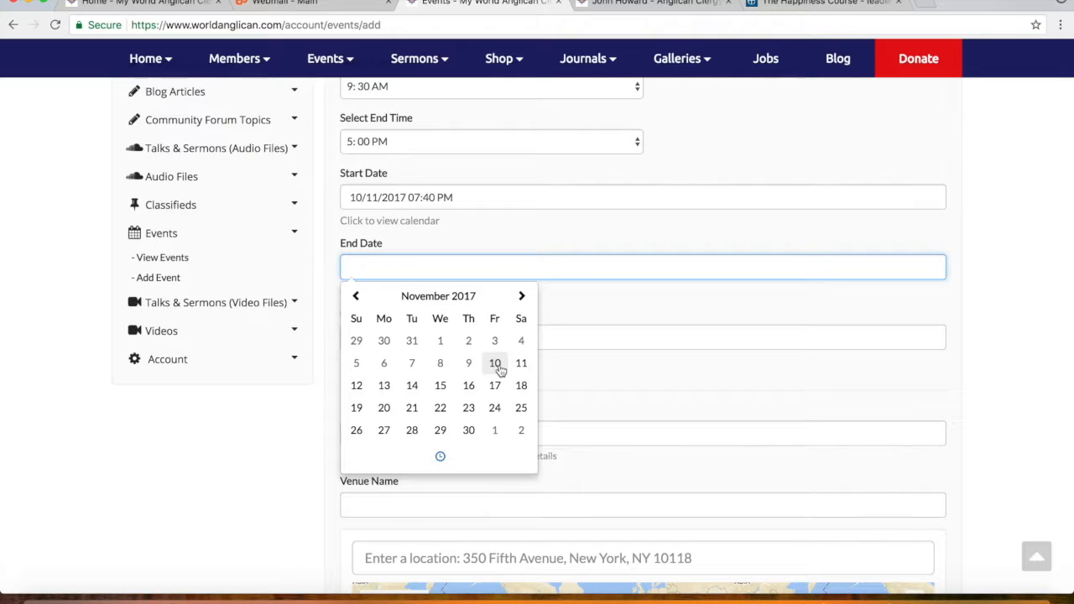
{"action": "left_click", "coordinate": [499, 368]}
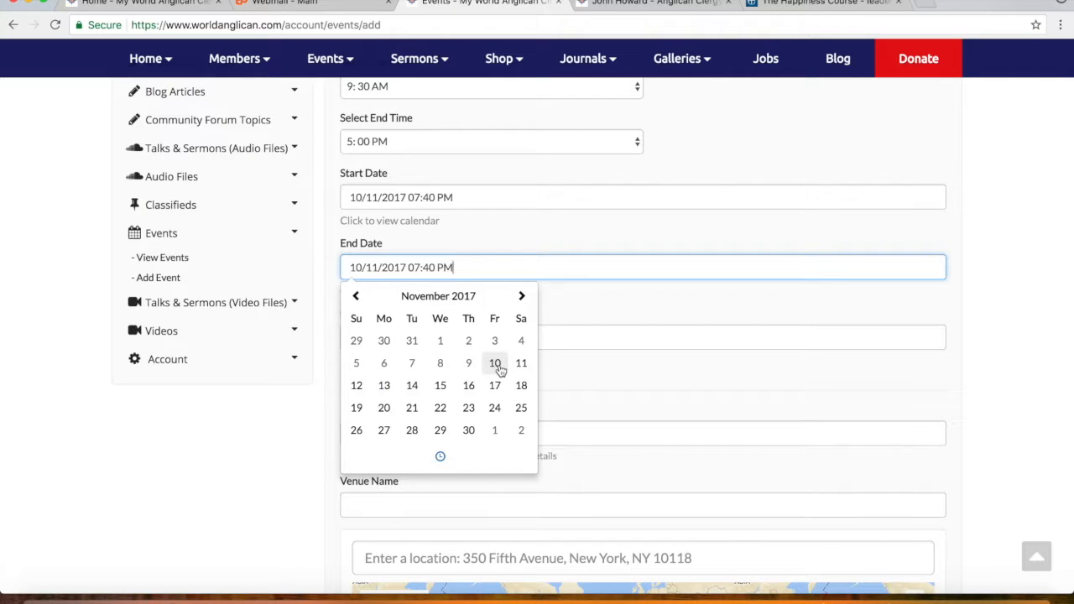
{"action": "left_click", "coordinate": [619, 316]}
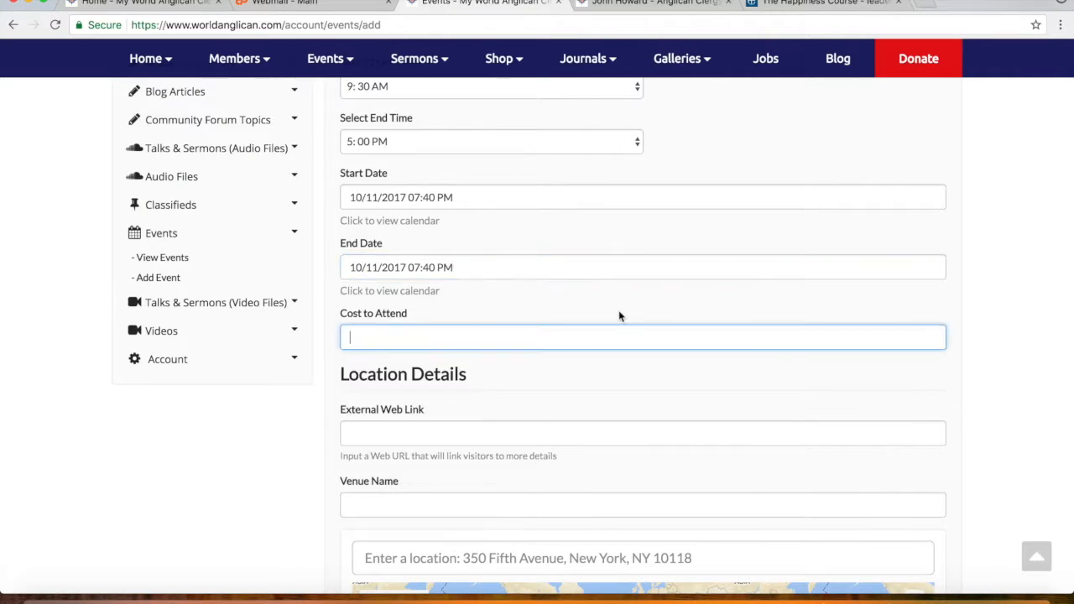
Change the time within the event's Start Date field to 09:30 AM, keeping the chosen day.
{"action": "left_click", "coordinate": [453, 198]}
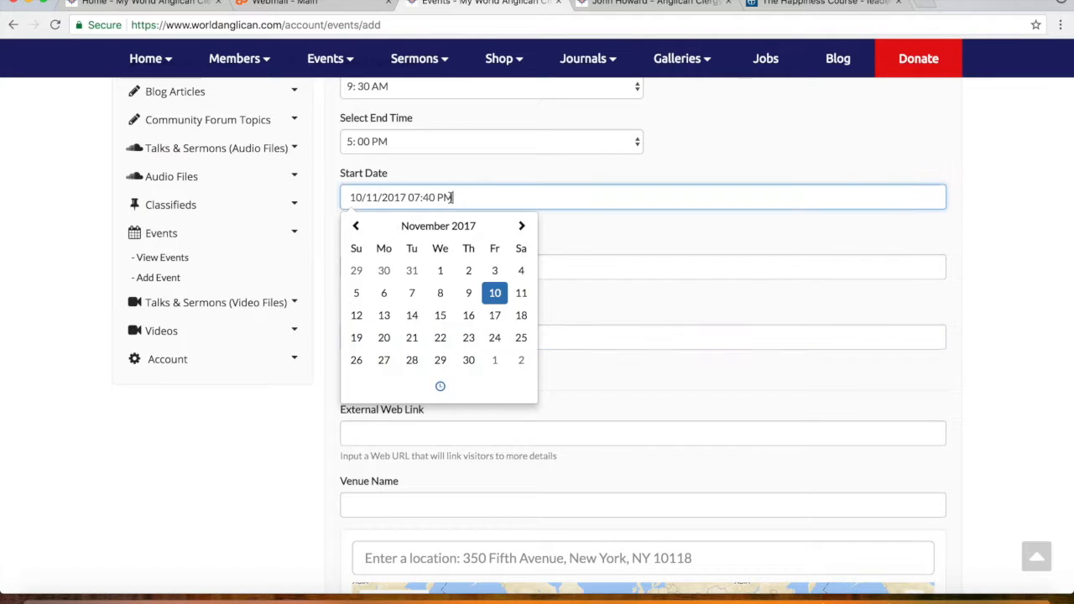
{"action": "left_click", "coordinate": [440, 388]}
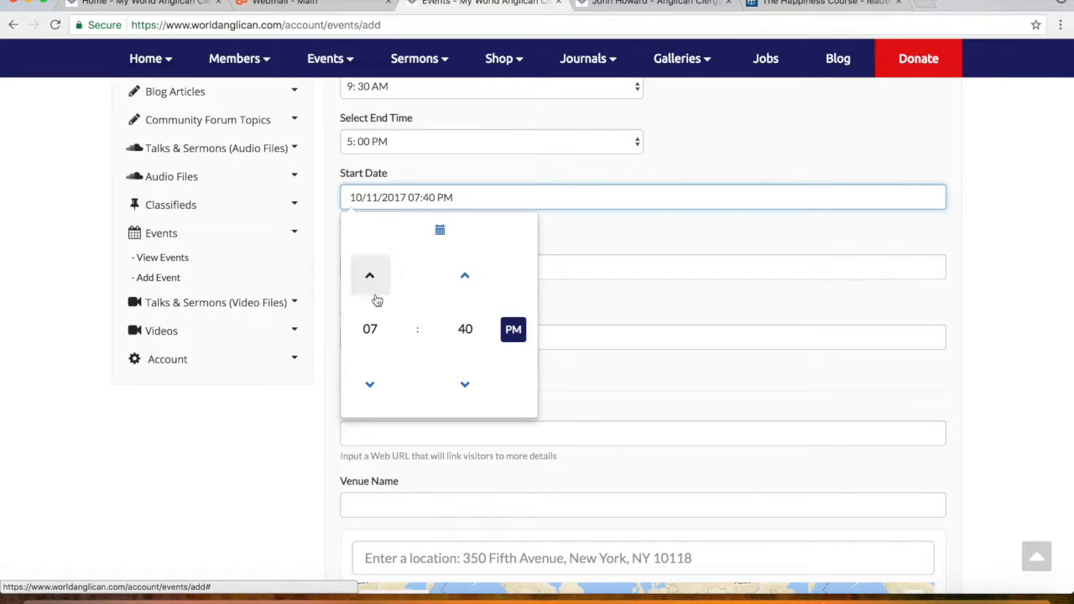
{"action": "left_click", "coordinate": [368, 328]}
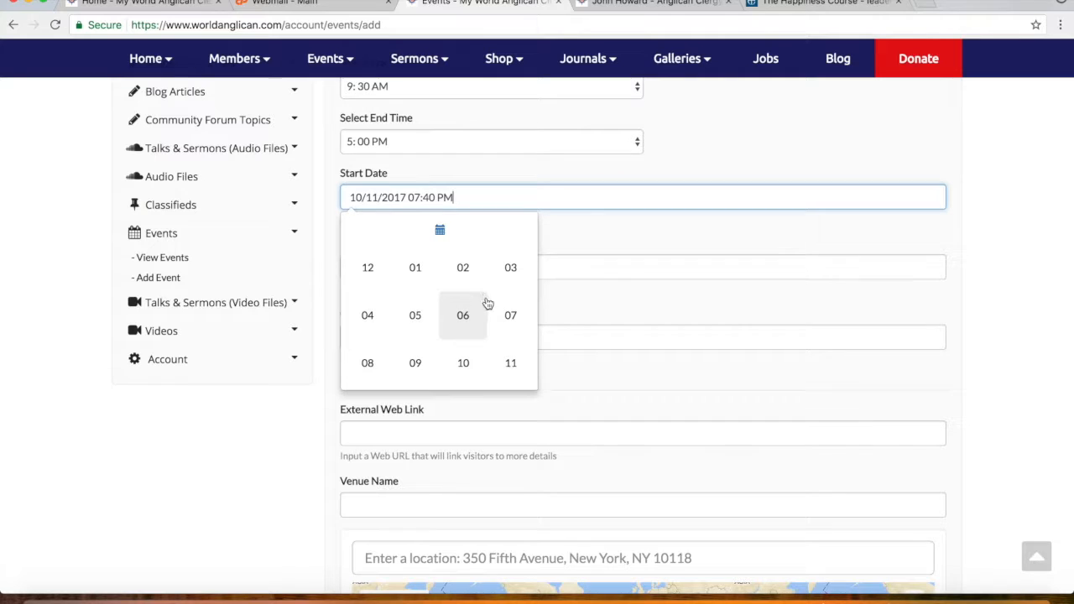
{"action": "left_click", "coordinate": [414, 361]}
{"action": "left_click", "coordinate": [464, 329]}
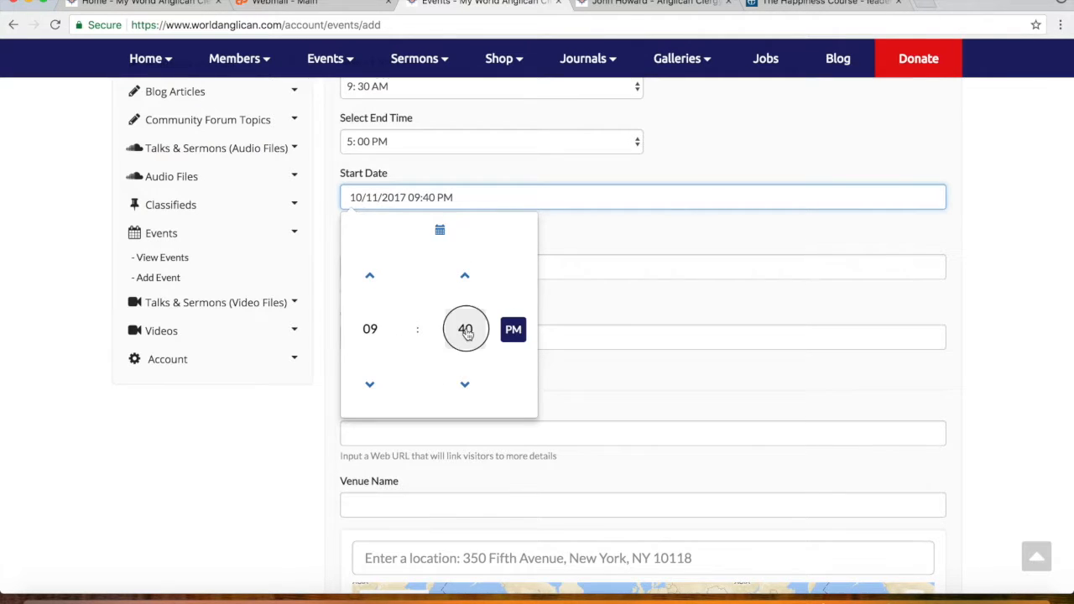
{"action": "left_click", "coordinate": [464, 314]}
{"action": "left_click", "coordinate": [512, 329]}
{"action": "left_click", "coordinate": [618, 374]}
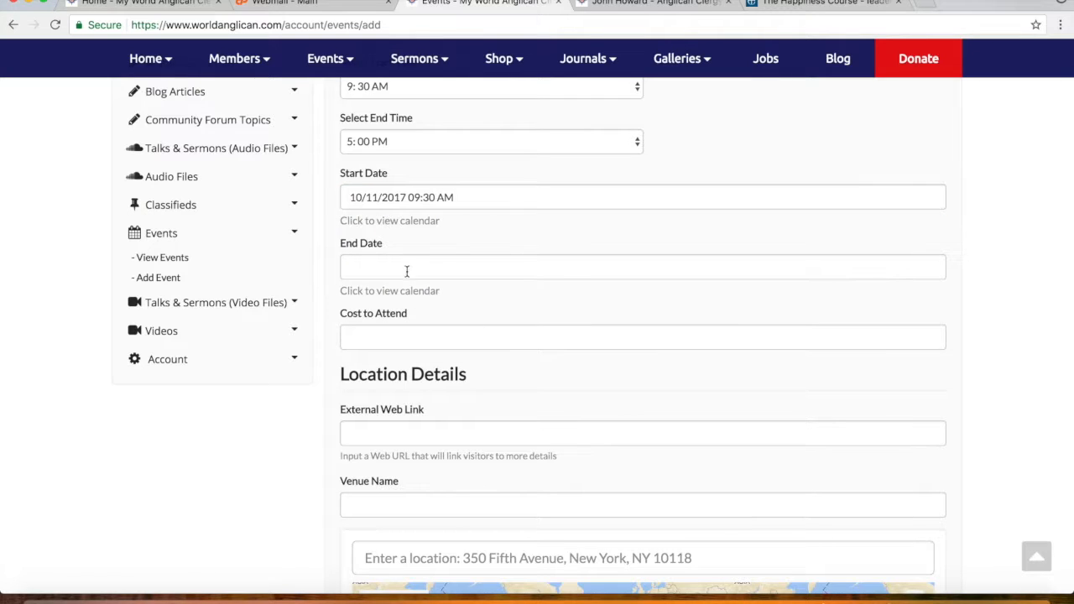
Set the event's End Date field to 10/11/2017 05:00 PM.
{"action": "scroll", "coordinate": [399, 232], "scroll_direction": "up", "scroll_amount": 1}
{"action": "scroll", "coordinate": [399, 232], "scroll_direction": "down", "scroll_amount": 2}
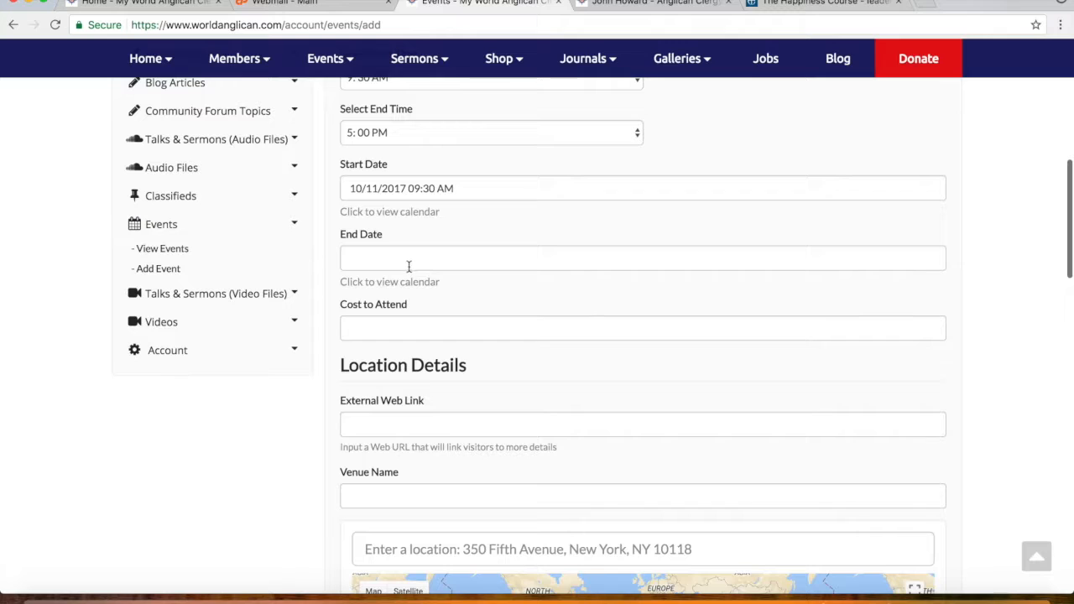
{"action": "left_click", "coordinate": [408, 266]}
{"action": "left_click", "coordinate": [440, 447]}
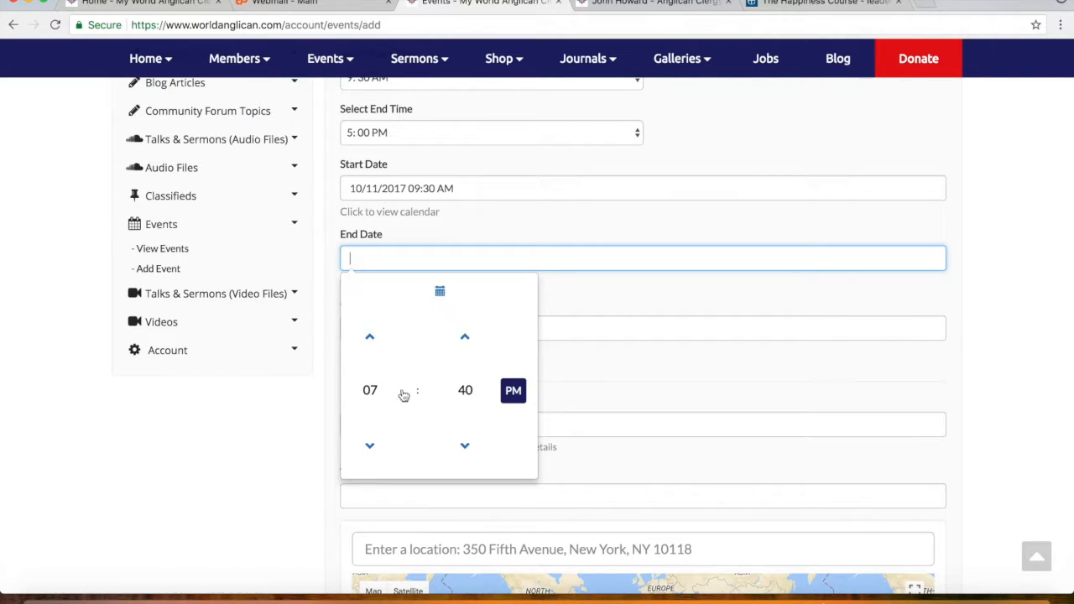
{"action": "left_click", "coordinate": [371, 391]}
{"action": "left_click", "coordinate": [414, 378]}
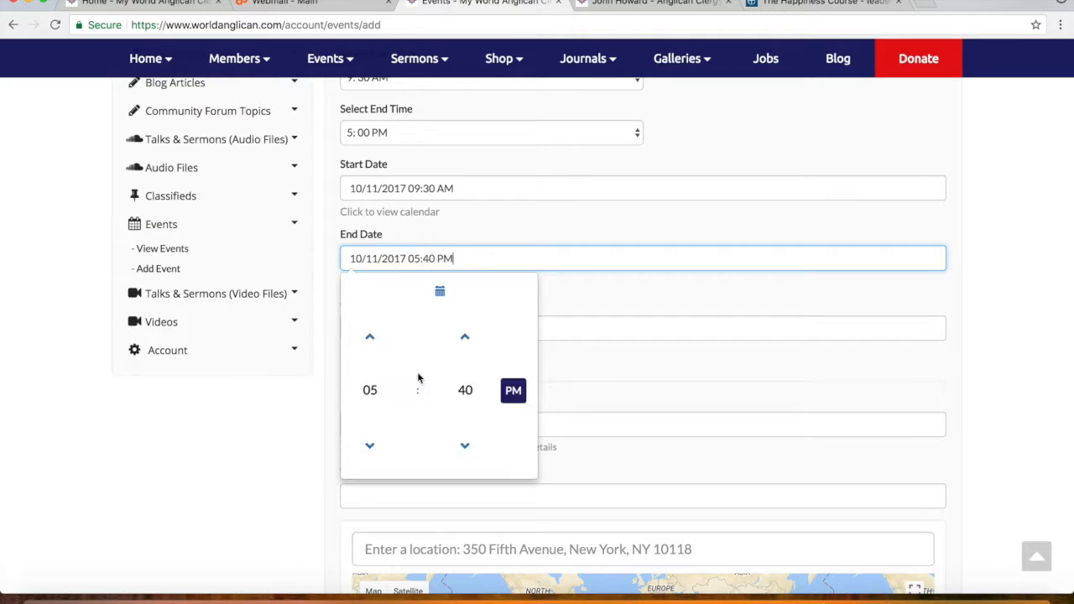
{"action": "left_click", "coordinate": [465, 390]}
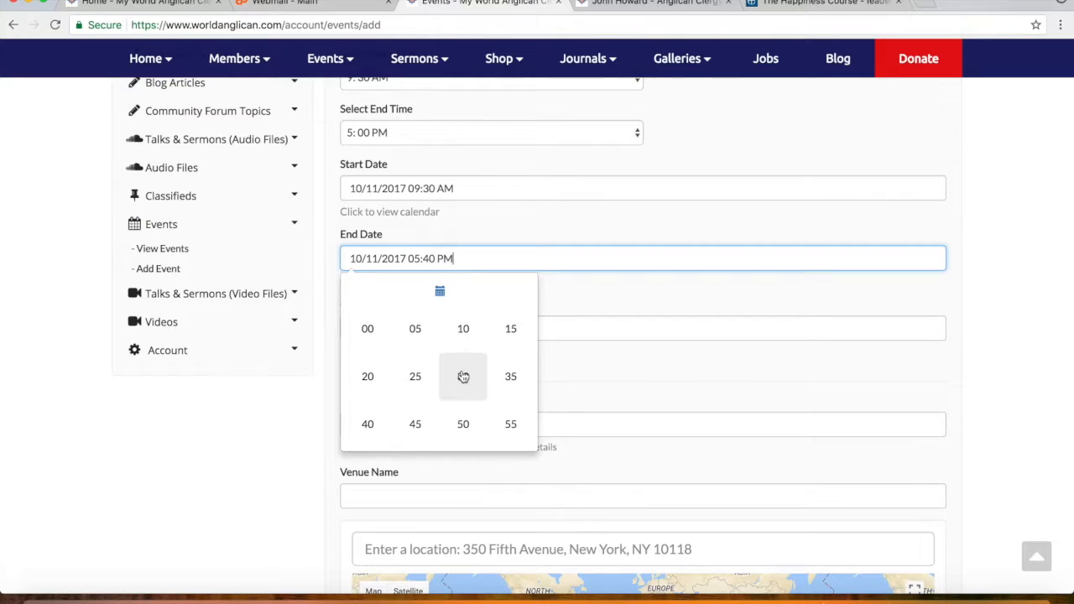
{"action": "left_click", "coordinate": [369, 331]}
{"action": "left_click", "coordinate": [593, 375]}
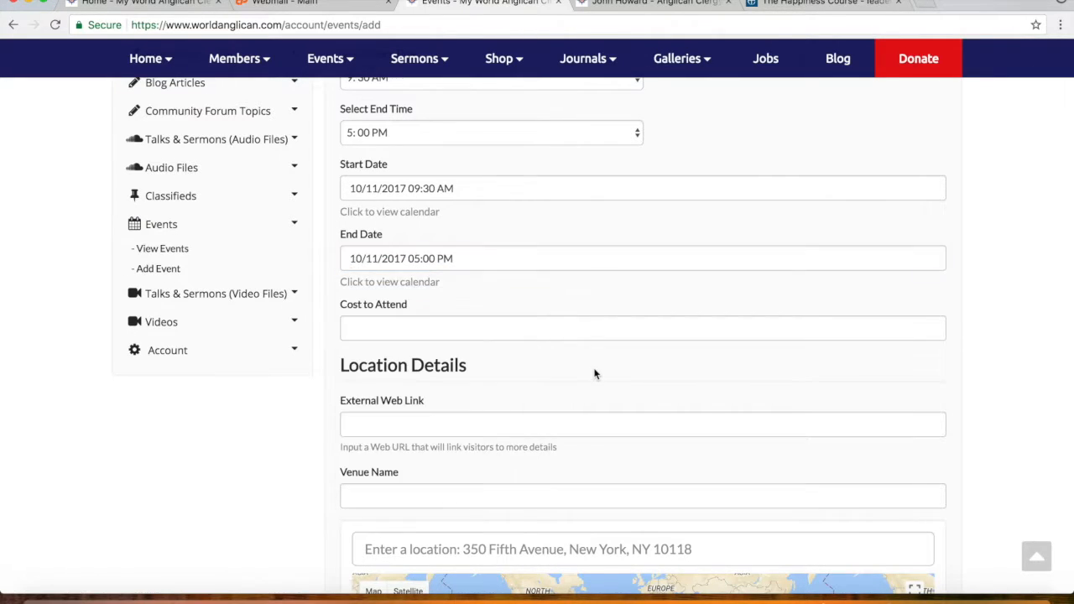
Look up the cost on The Happiness Course's detail page and try entering it by hand as the event's cost to attend.
{"action": "scroll", "coordinate": [449, 314], "scroll_direction": "down", "scroll_amount": 1}
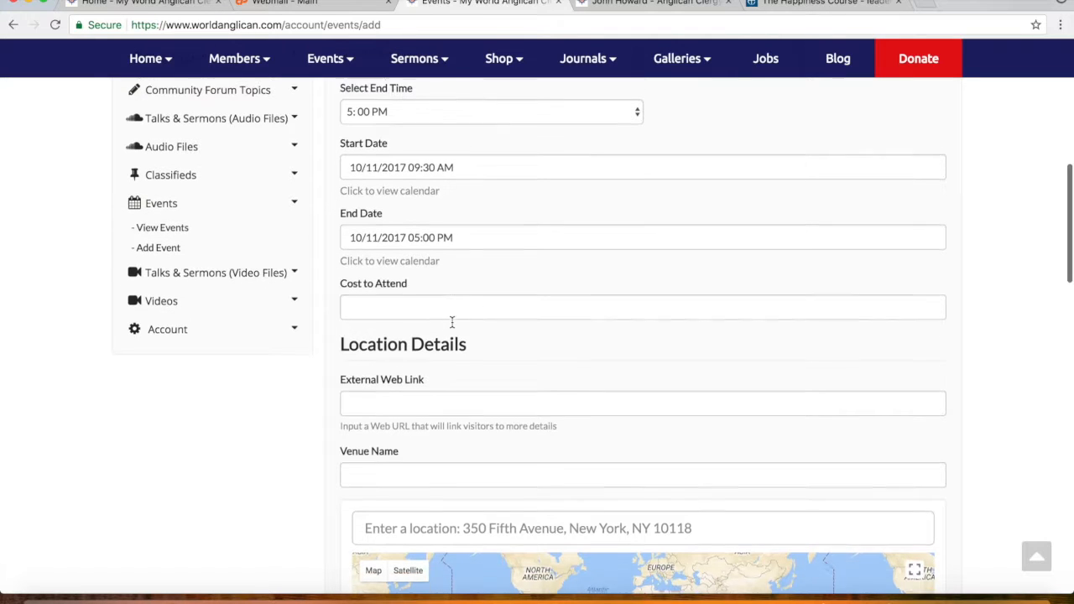
{"action": "left_click", "coordinate": [455, 300]}
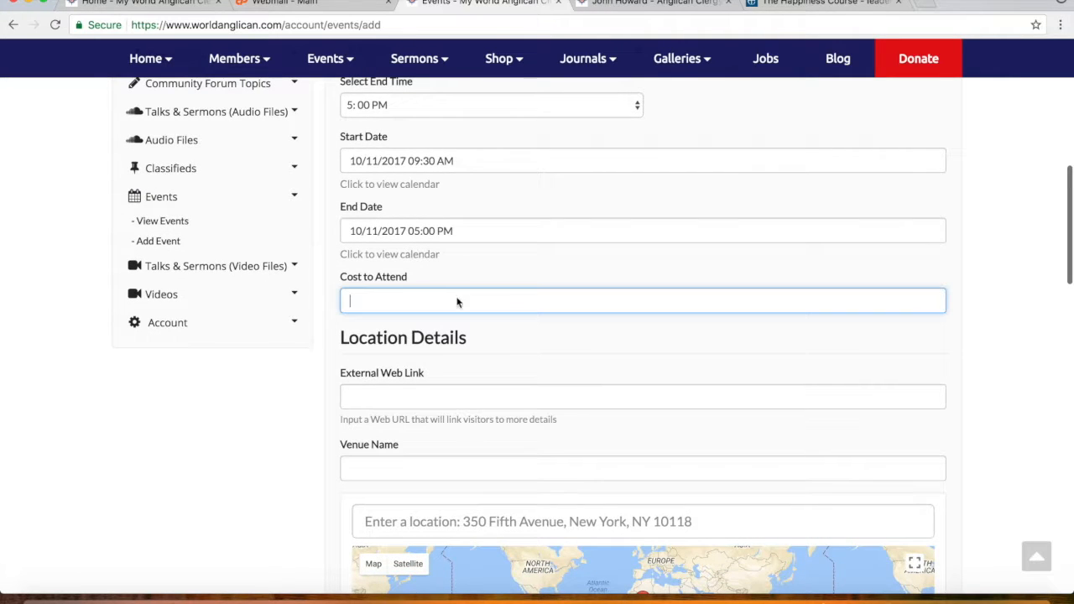
{"action": "left_click", "coordinate": [791, 5]}
{"action": "scroll", "coordinate": [815, 395], "scroll_direction": "down", "scroll_amount": 1}
{"action": "scroll", "coordinate": [815, 395], "scroll_direction": "down", "scroll_amount": 1}
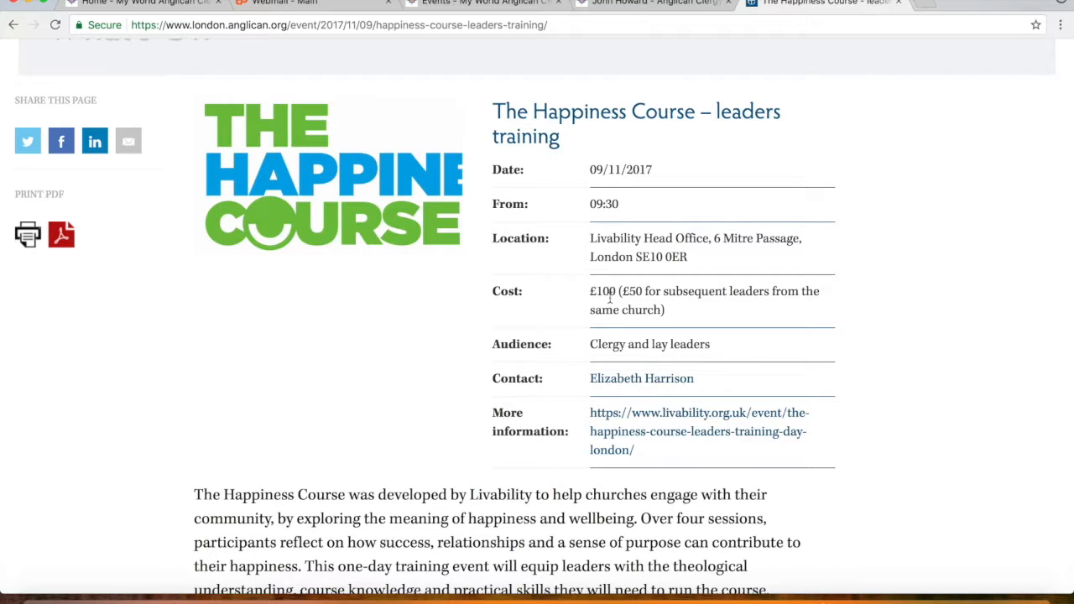
{"action": "left_click_drag", "start_coordinate": [617, 291], "coordinate": [589, 291]}
{"action": "left_click", "coordinate": [476, 3]}
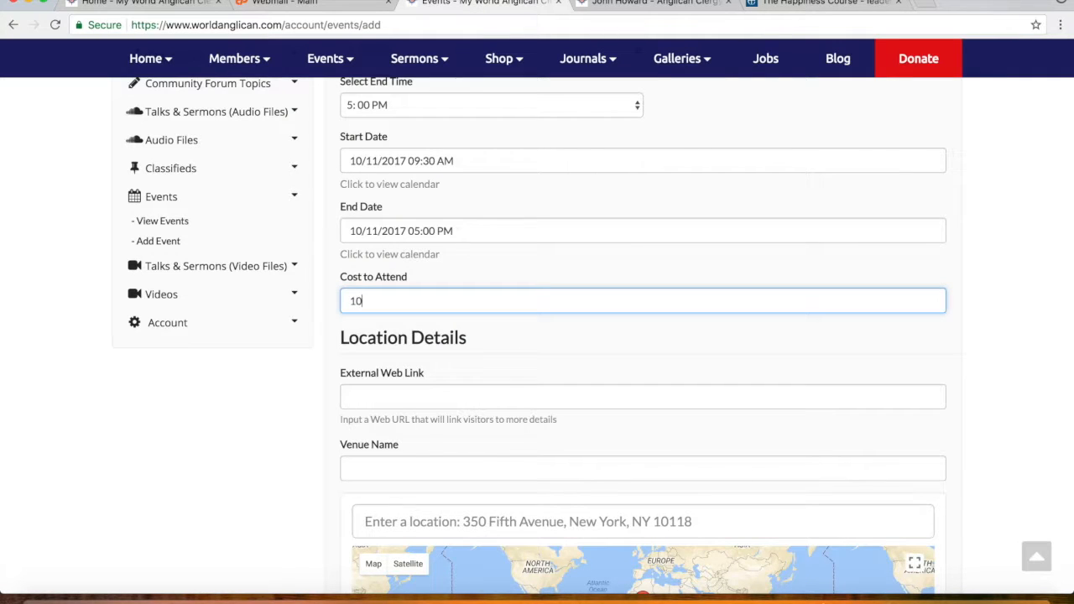
{"action": "key", "text": "BackSpace"}
Copy "£100 (£50 for subsequent leaders from the same church)" from the course's detail page into the event's Cost to Attend field.
{"action": "left_click", "coordinate": [803, 5]}
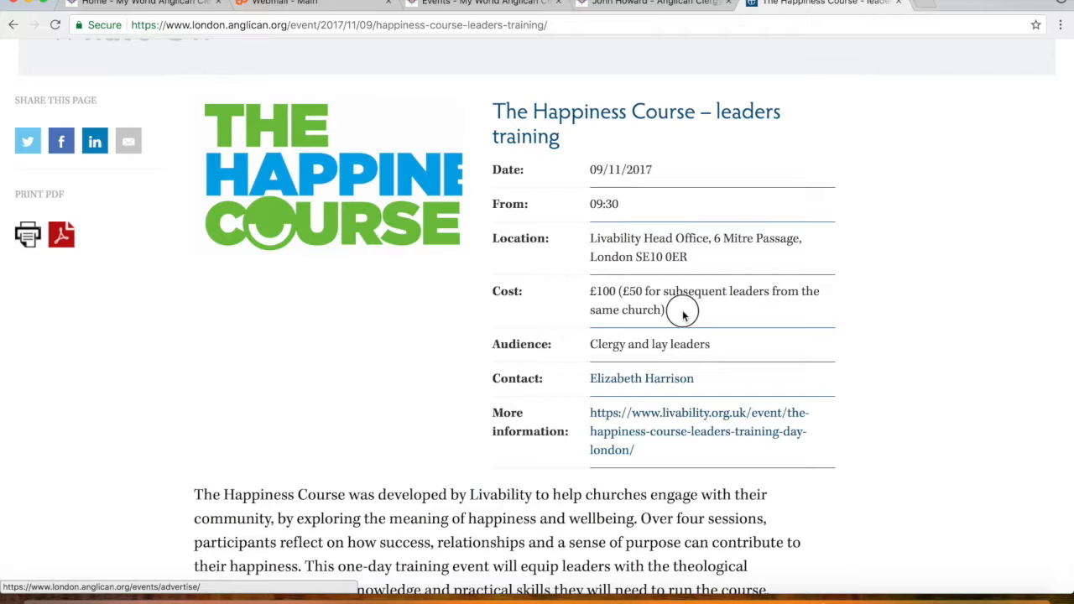
{"action": "left_click_drag", "start_coordinate": [665, 309], "coordinate": [589, 290]}
{"action": "key", "text": "super+c"}
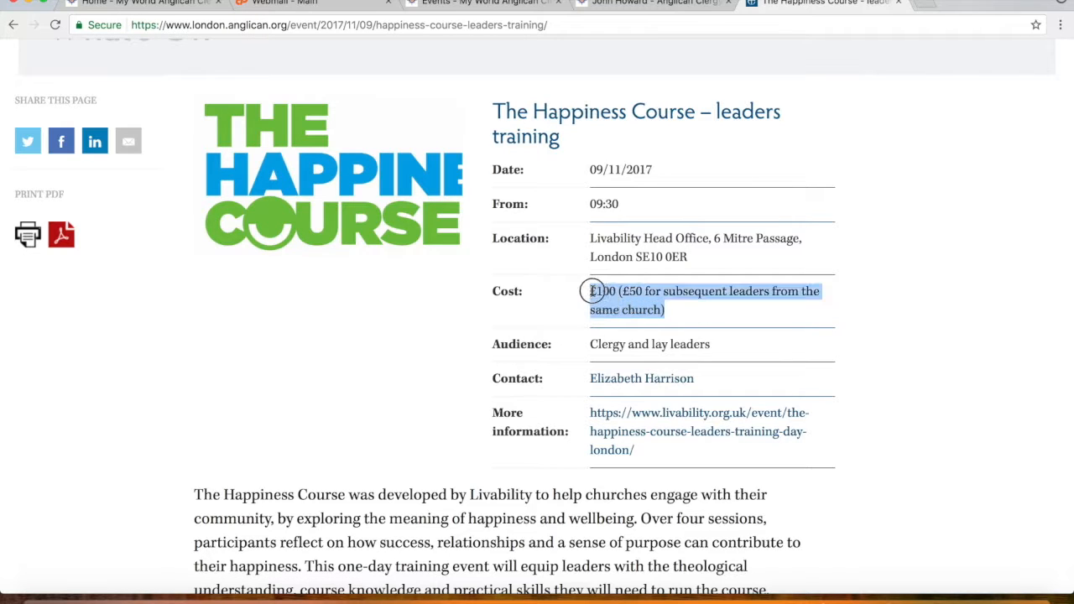
{"action": "left_click", "coordinate": [483, 4]}
{"action": "key", "text": "super+v"}
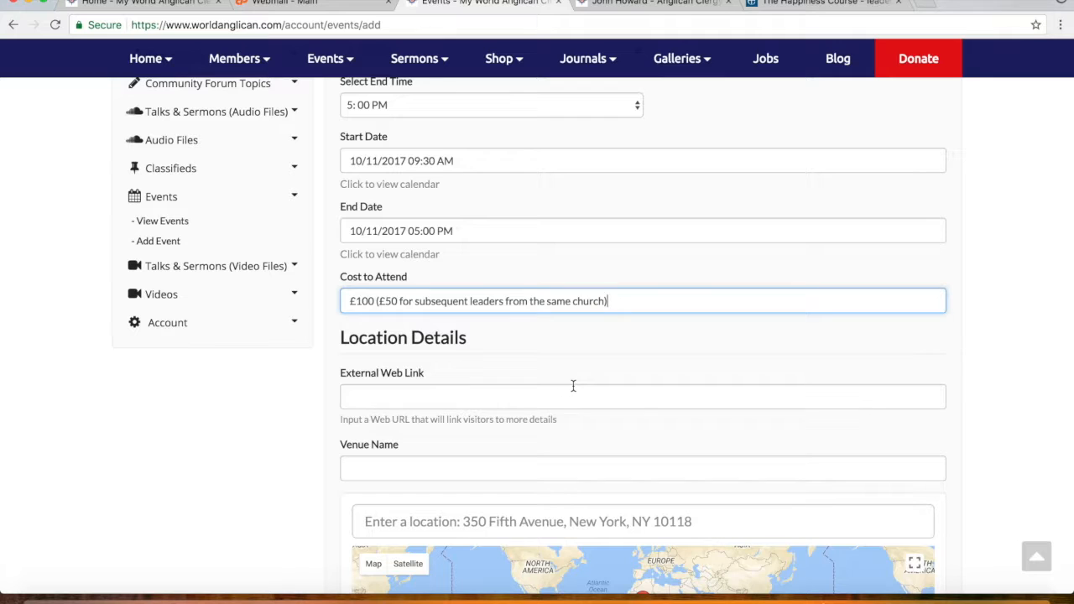
{"action": "scroll", "coordinate": [514, 408], "scroll_direction": "down", "scroll_amount": 1}
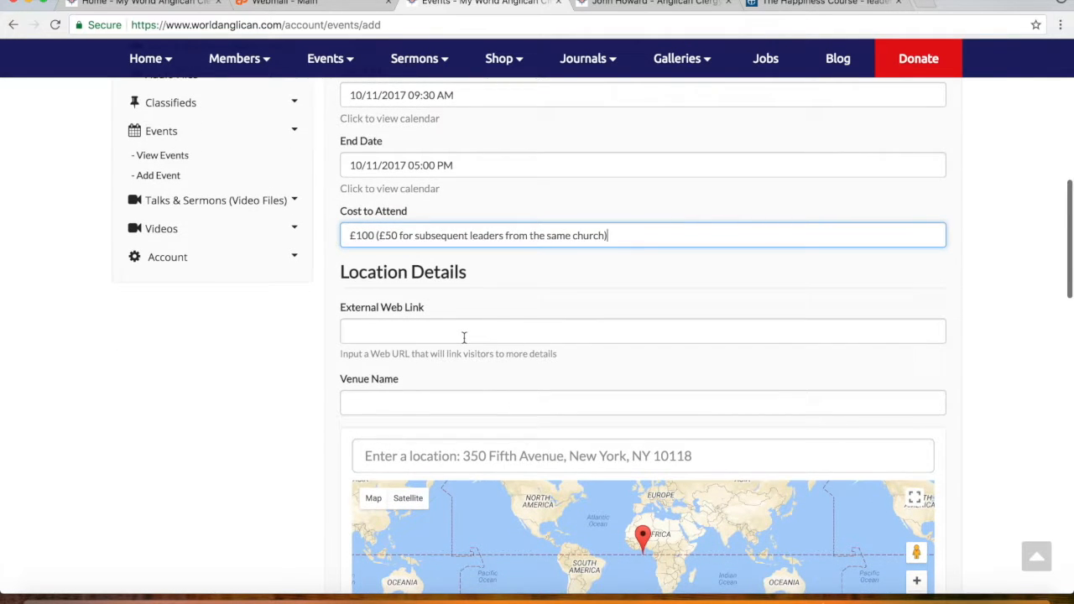
{"action": "scroll", "coordinate": [466, 340], "scroll_direction": "down", "scroll_amount": 1}
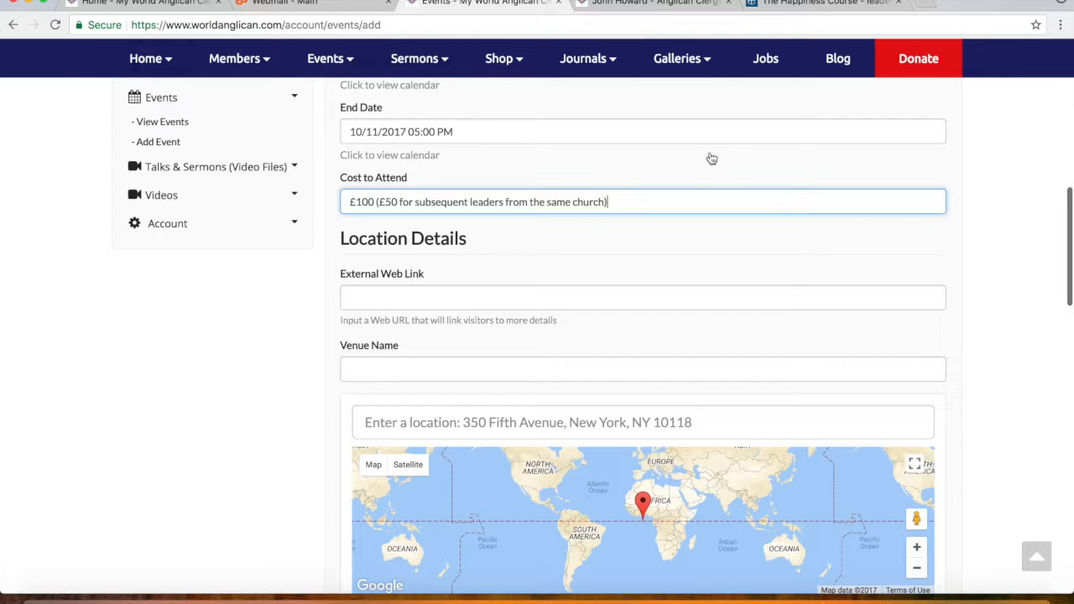
{"action": "left_click", "coordinate": [791, 3]}
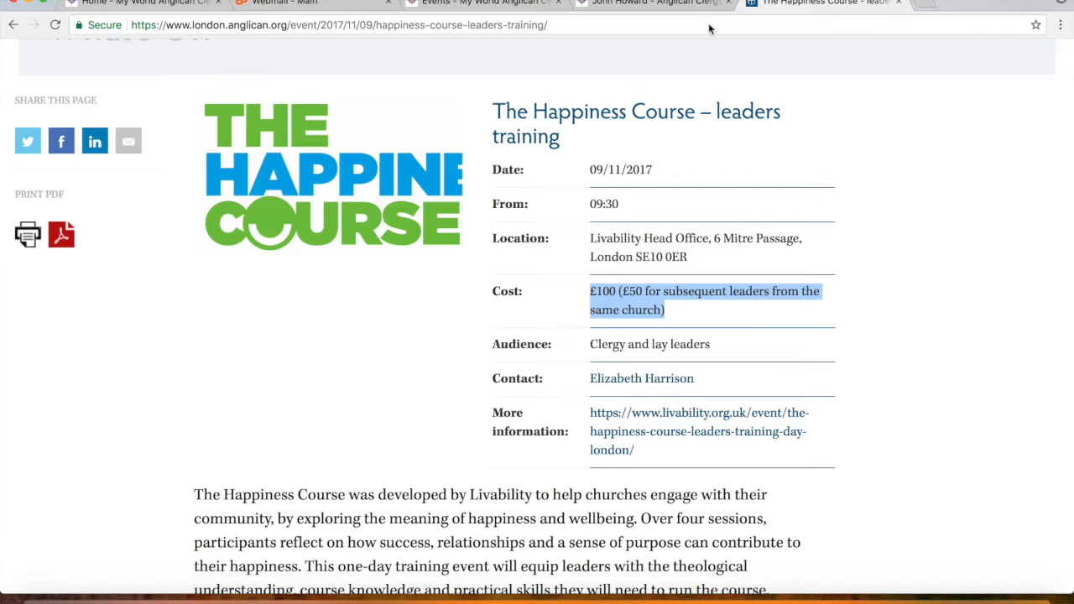
{"action": "left_click", "coordinate": [528, 26]}
{"action": "key", "text": "ctrl+c"}
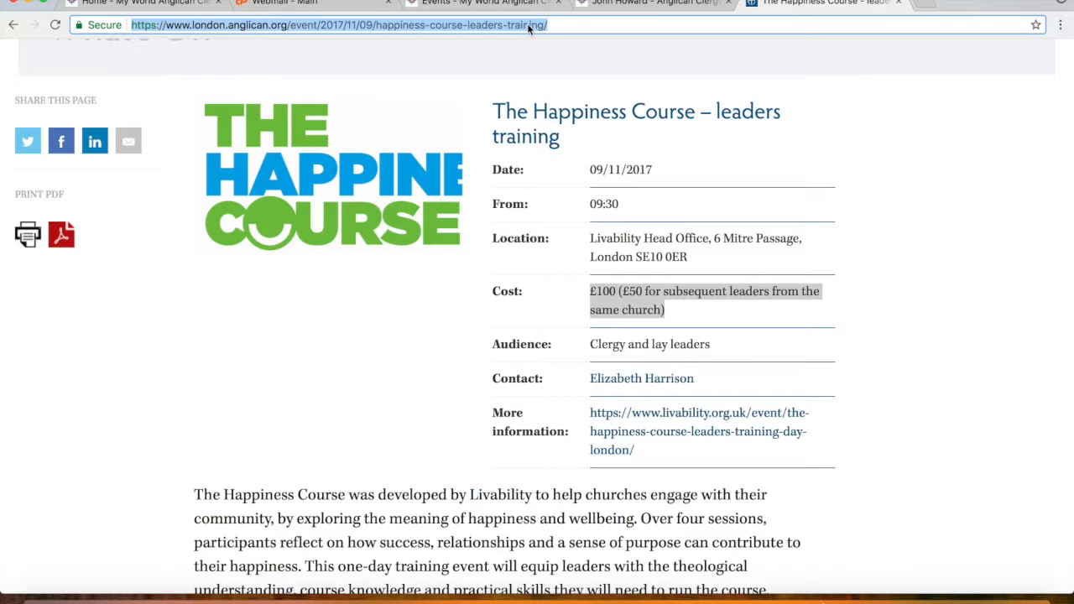
{"action": "left_click", "coordinate": [475, 4]}
{"action": "left_click", "coordinate": [477, 302]}
{"action": "key", "text": "ctrl+v"}
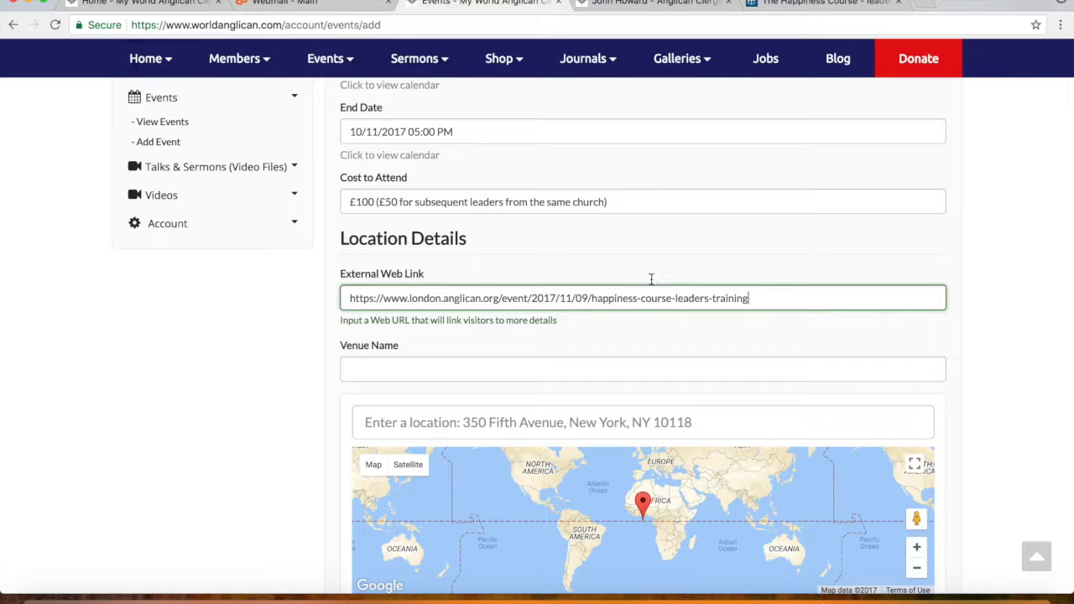
Check The Happiness Course's detail page for venue information and open the Livability event page linked under More information.
{"action": "scroll", "coordinate": [313, 389], "scroll_direction": "down", "scroll_amount": 1}
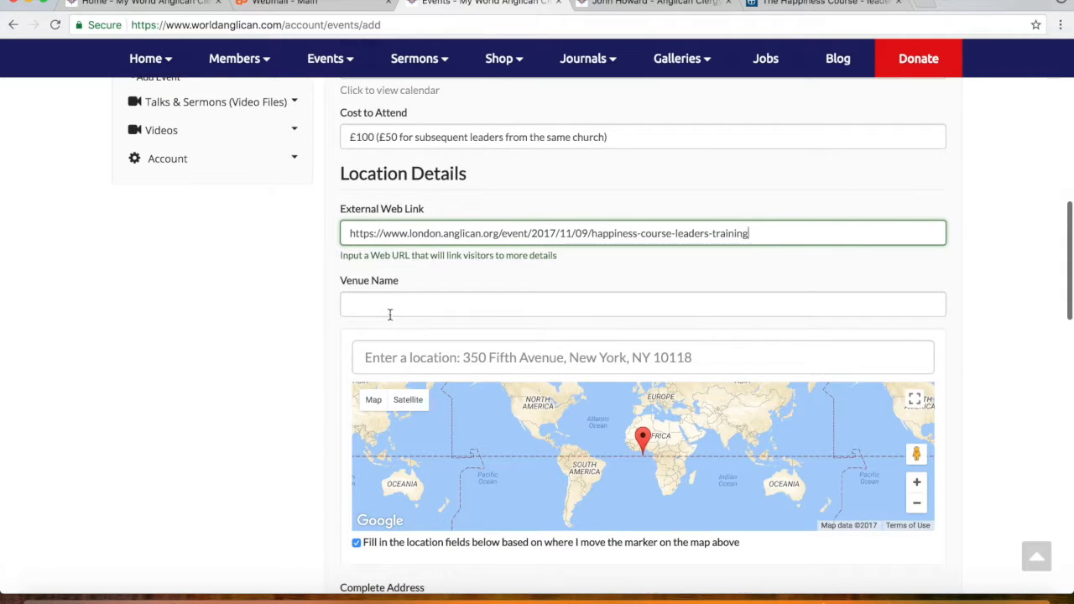
{"action": "left_click", "coordinate": [814, 3]}
{"action": "scroll", "coordinate": [796, 332], "scroll_direction": "down", "scroll_amount": 1}
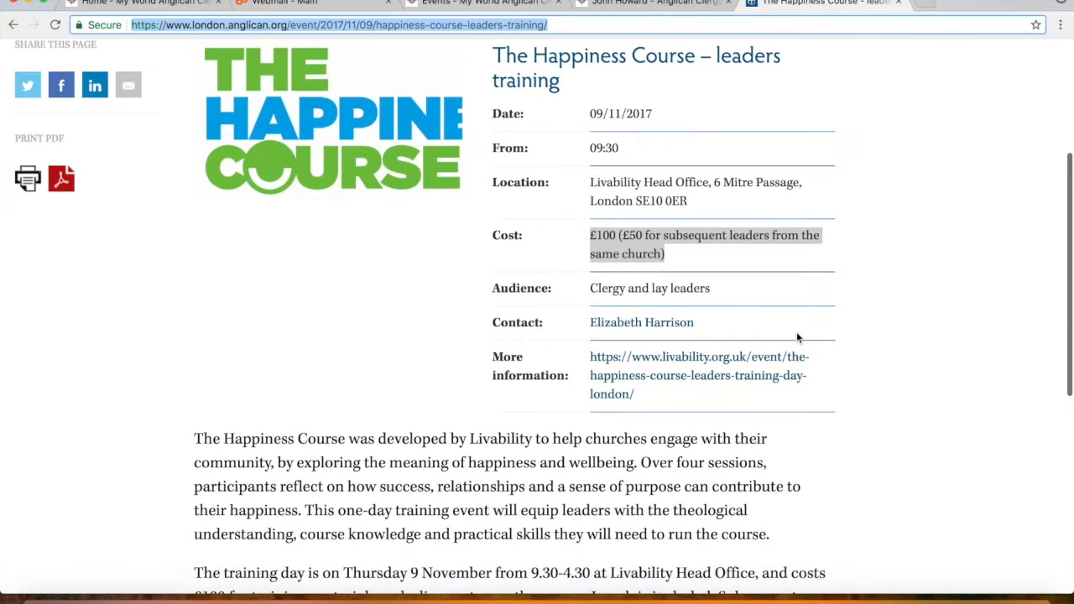
{"action": "scroll", "coordinate": [737, 297], "scroll_direction": "up", "scroll_amount": 2}
{"action": "scroll", "coordinate": [736, 297], "scroll_direction": "down", "scroll_amount": 5}
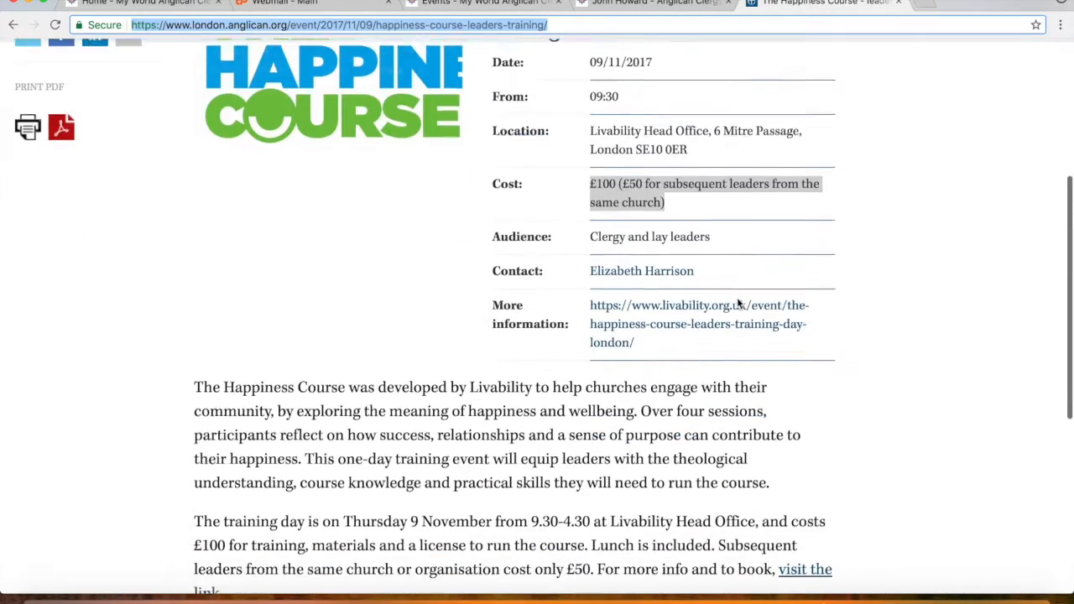
{"action": "left_click", "coordinate": [482, 382]}
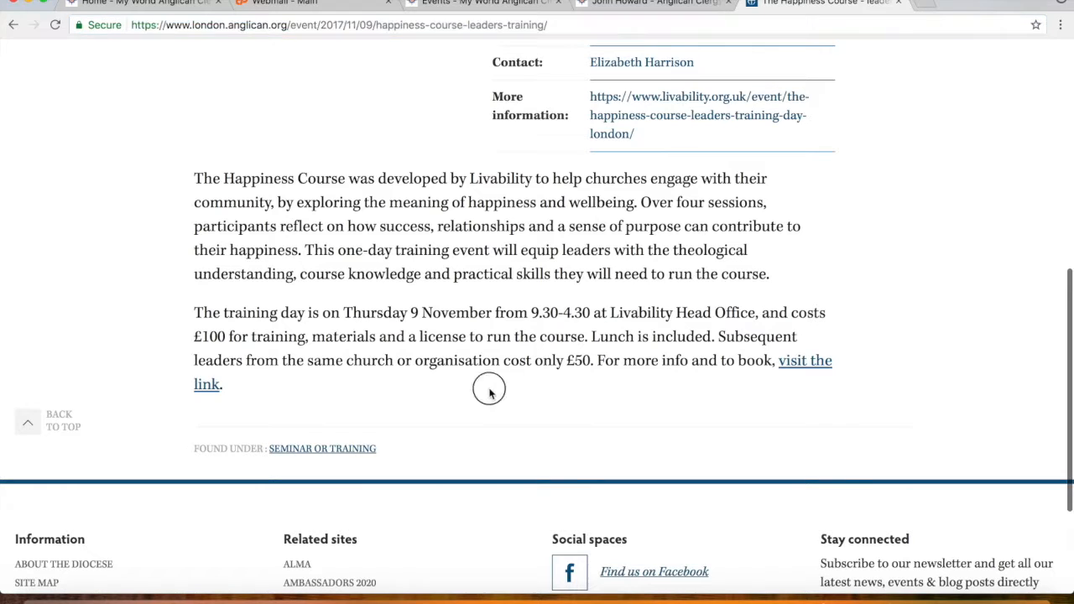
{"action": "scroll", "coordinate": [472, 364], "scroll_direction": "up", "scroll_amount": 1}
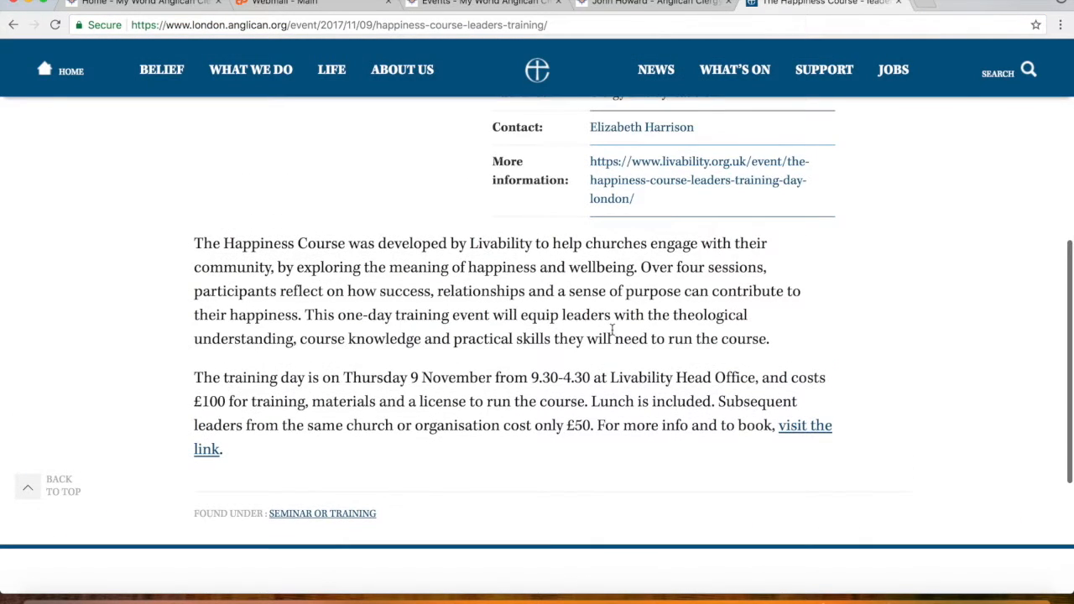
{"action": "scroll", "coordinate": [612, 329], "scroll_direction": "up", "scroll_amount": 2}
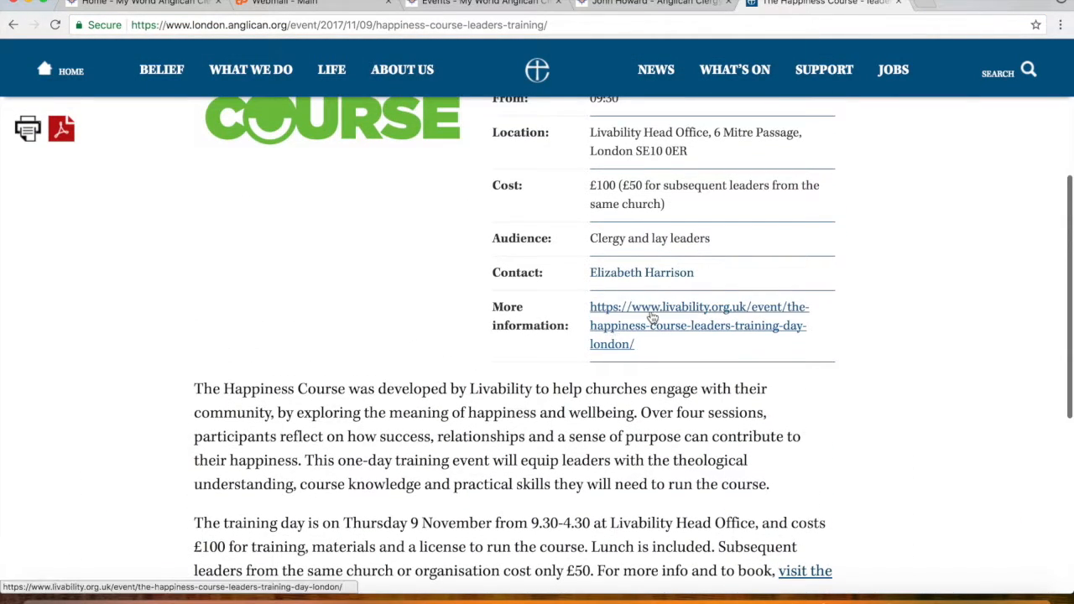
{"action": "scroll", "coordinate": [671, 354], "scroll_direction": "up", "scroll_amount": 1}
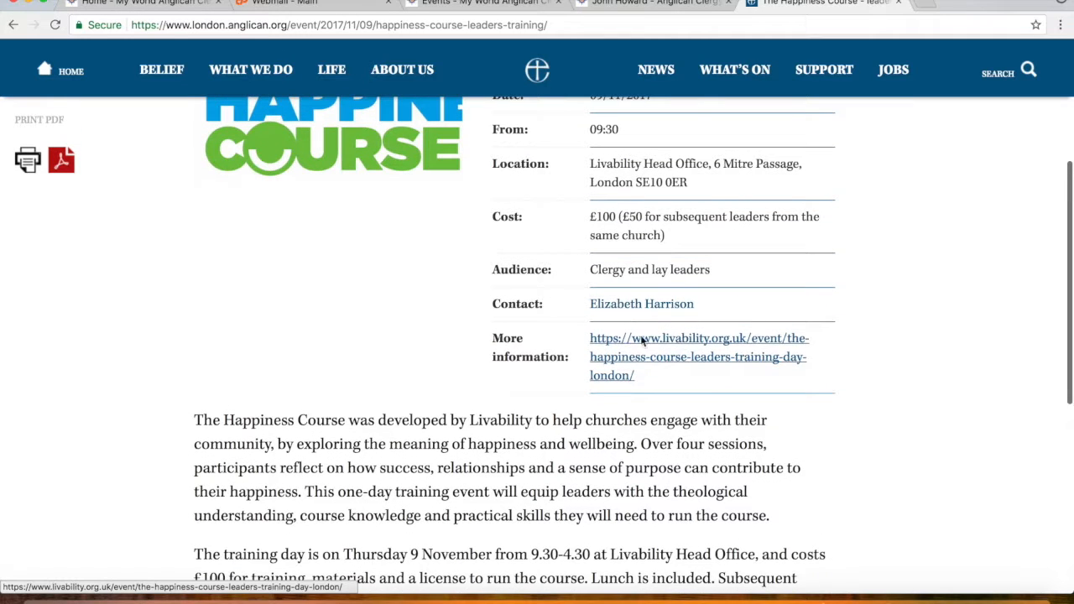
{"action": "left_click", "coordinate": [663, 345]}
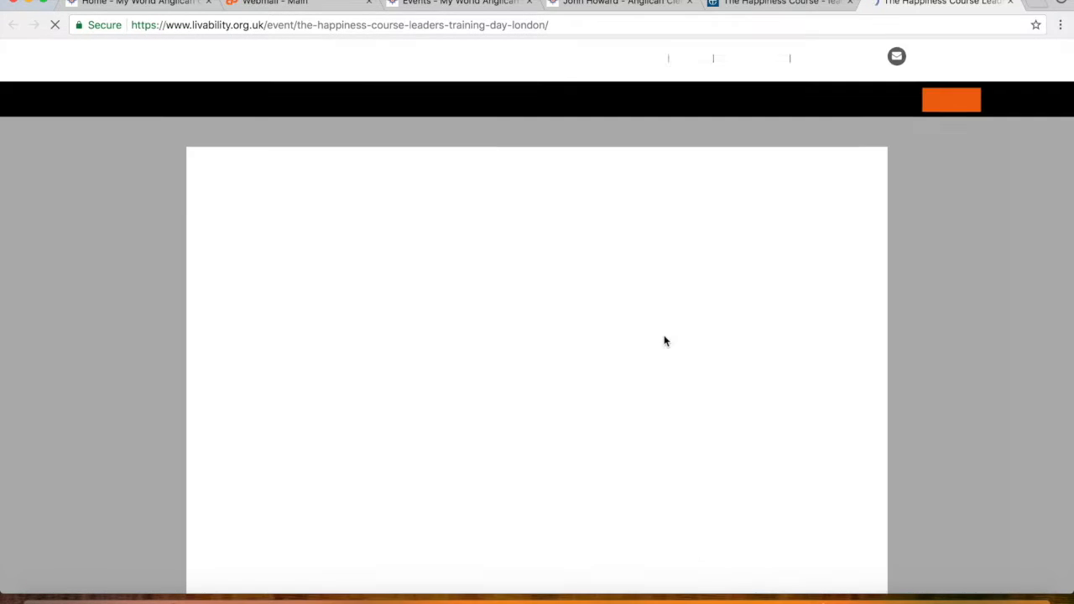
Copy the full location, Livability Head Office with its address, from the Livability page into the event's Venue Name field.
{"action": "scroll", "coordinate": [650, 371], "scroll_direction": "down", "scroll_amount": 3}
{"action": "scroll", "coordinate": [650, 373], "scroll_direction": "down", "scroll_amount": 5}
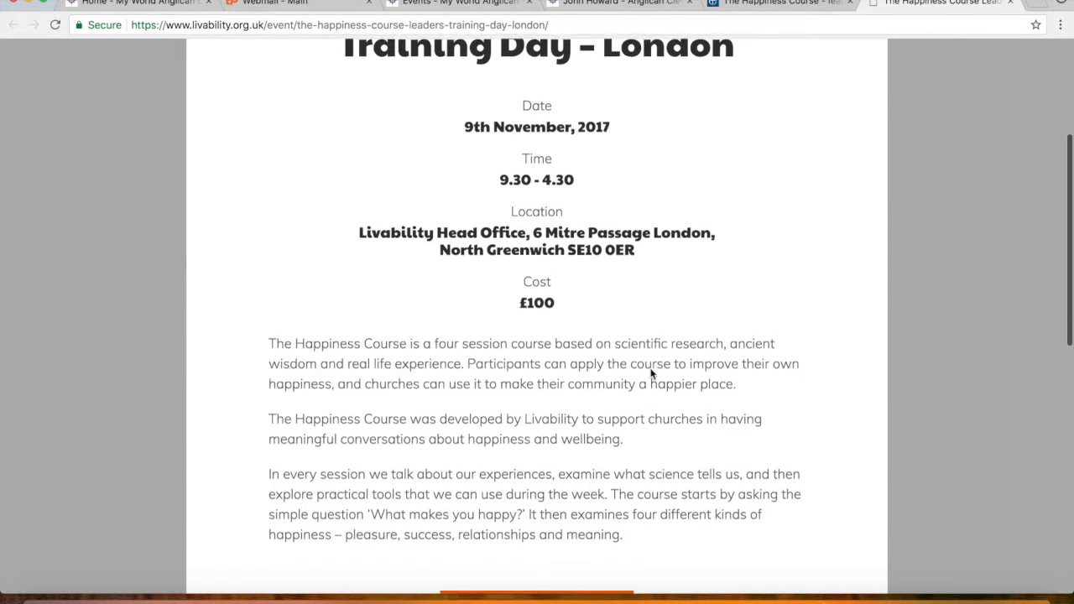
{"action": "scroll", "coordinate": [650, 373], "scroll_direction": "up", "scroll_amount": 5}
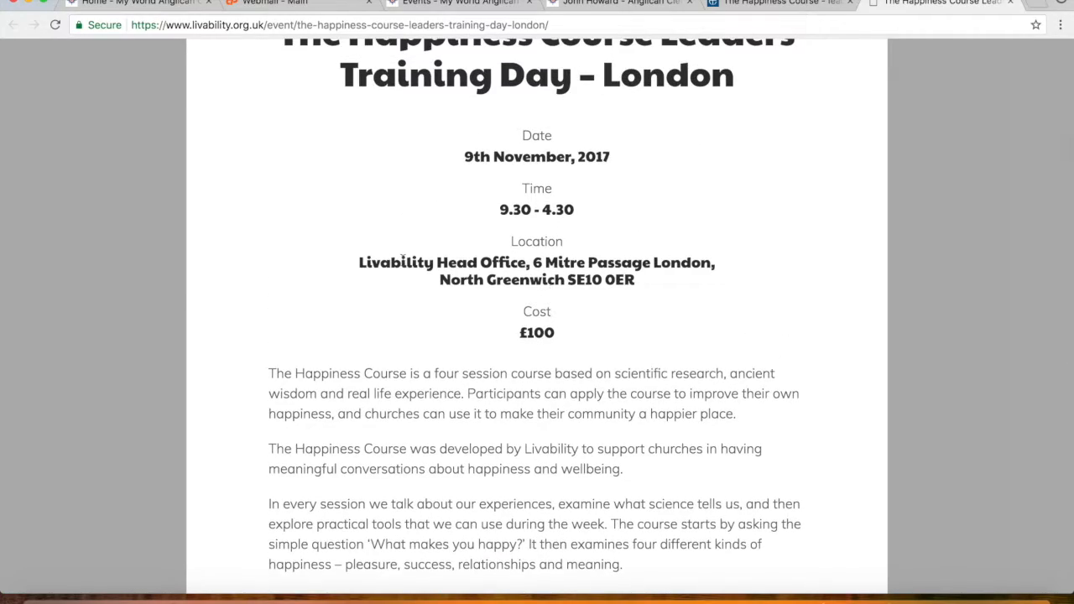
{"action": "left_click_drag", "start_coordinate": [361, 265], "coordinate": [643, 279]}
{"action": "key", "text": "ctrl+c"}
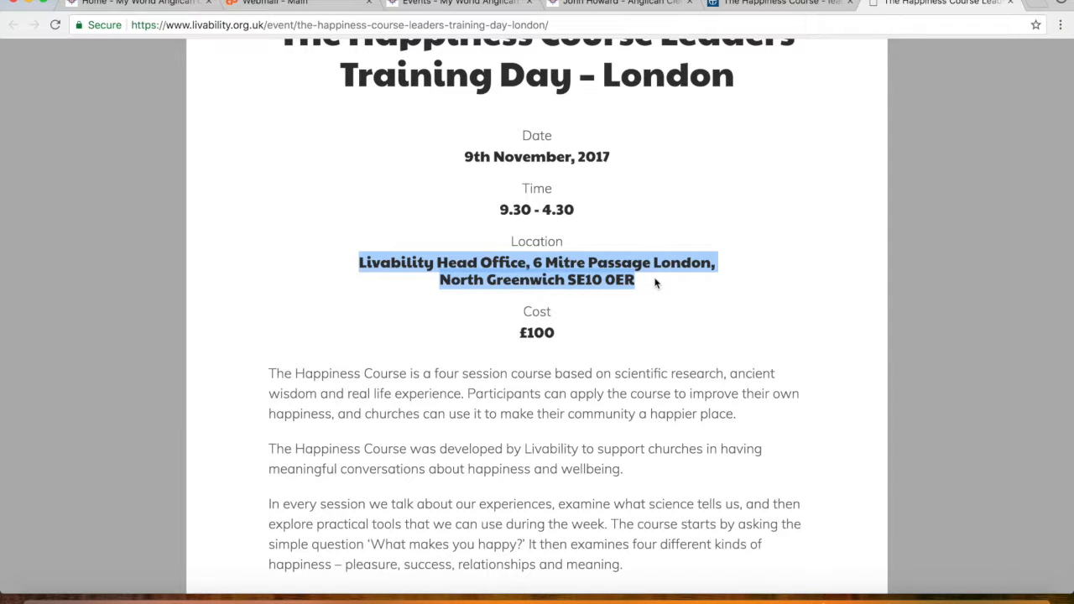
{"action": "scroll", "coordinate": [656, 272], "scroll_direction": "up", "scroll_amount": 3}
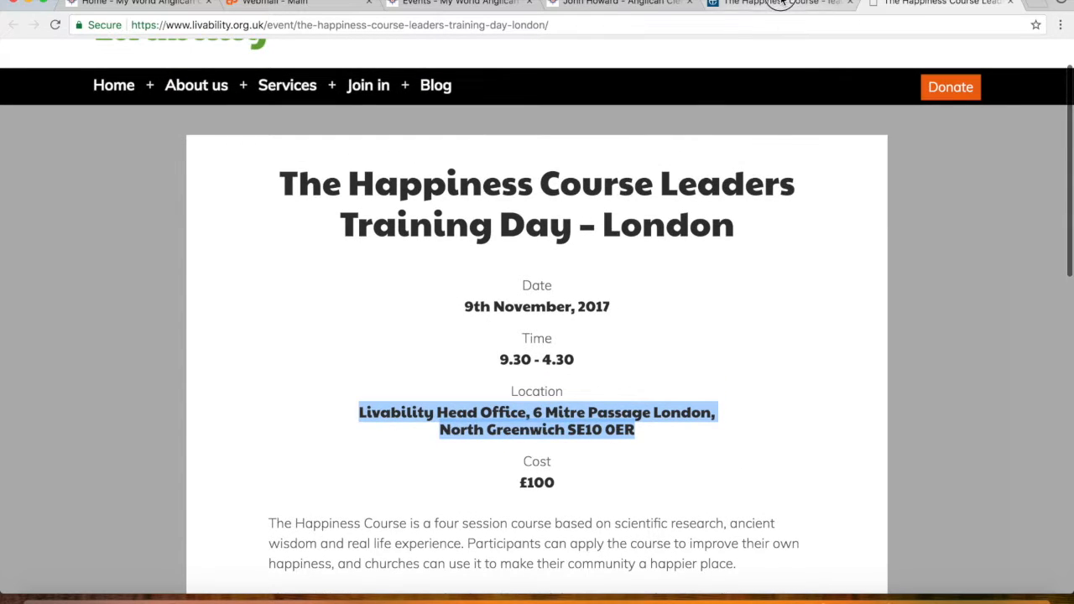
{"action": "left_click", "coordinate": [776, 4]}
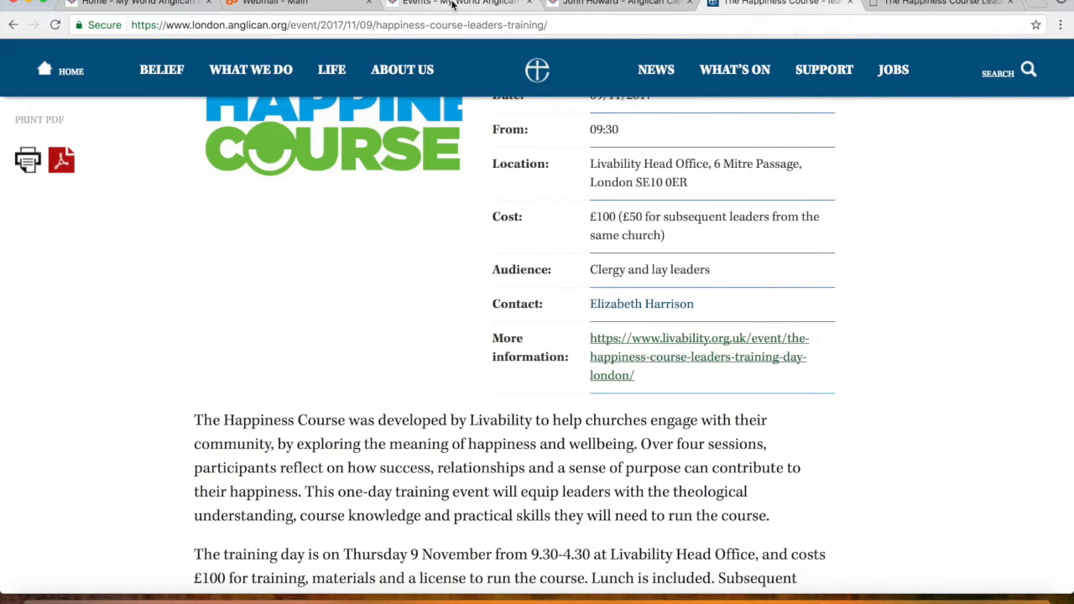
{"action": "left_click", "coordinate": [454, 4]}
{"action": "left_click", "coordinate": [517, 308]}
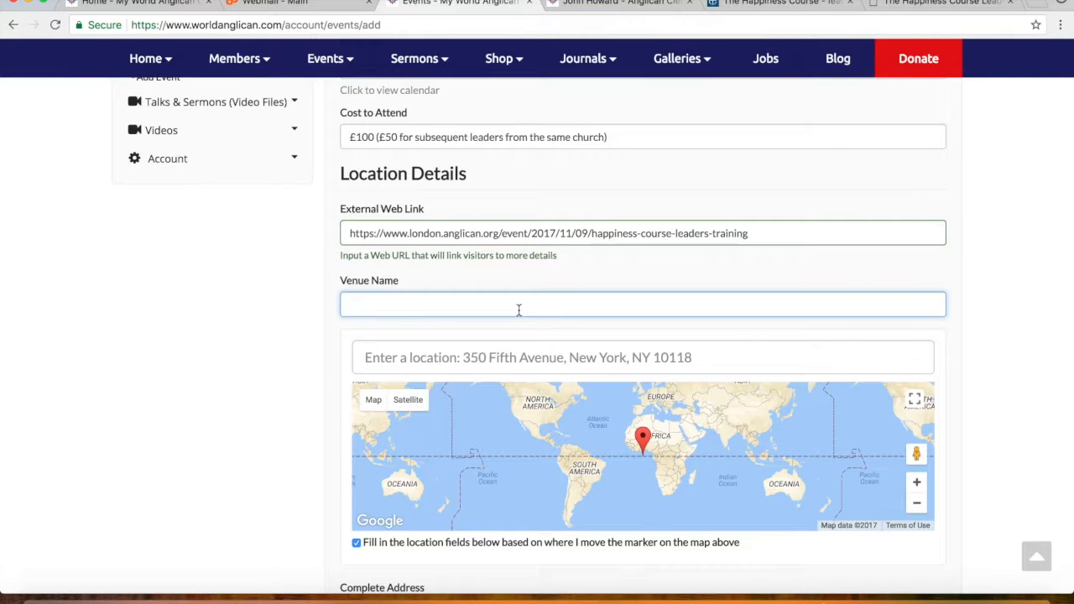
{"action": "key", "text": "ctrl+v"}
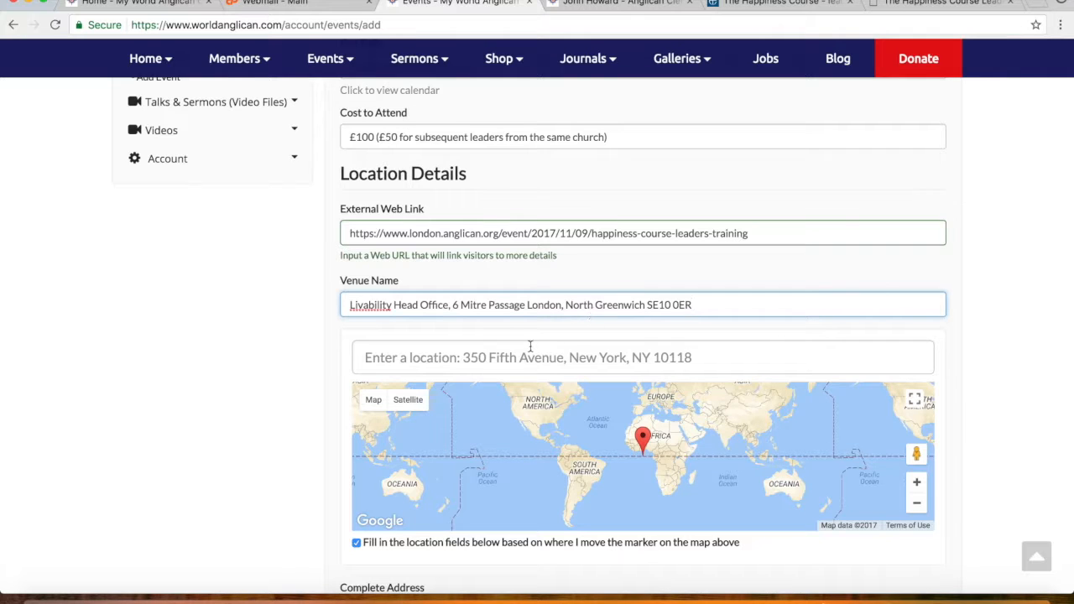
Search the event's location map for the copied Livability Head Office address to fill in the complete address.
{"action": "left_click", "coordinate": [466, 363]}
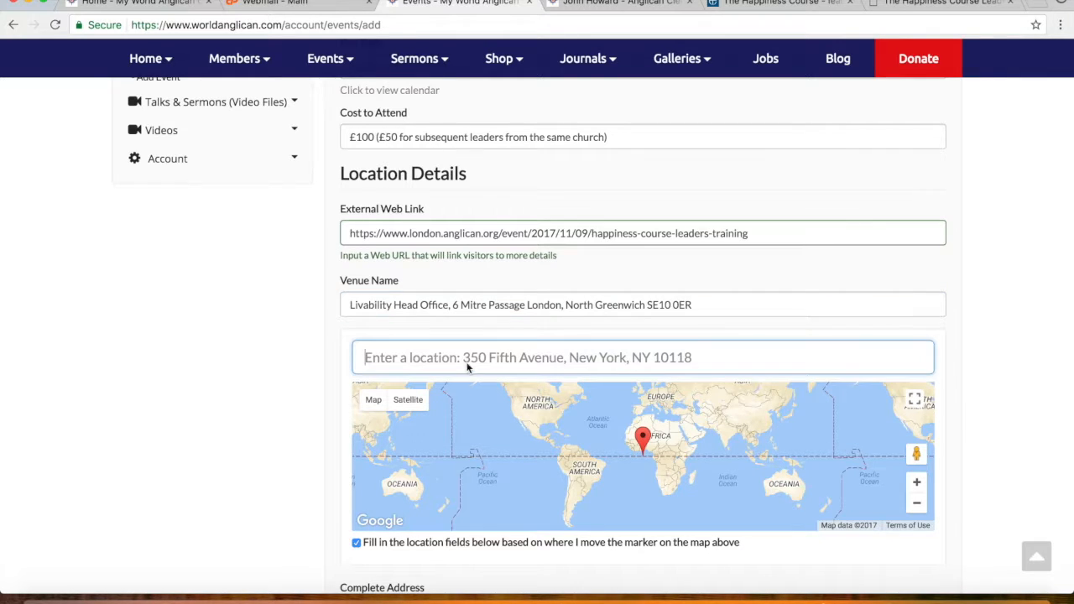
{"action": "scroll", "coordinate": [269, 405], "scroll_direction": "down", "scroll_amount": 2}
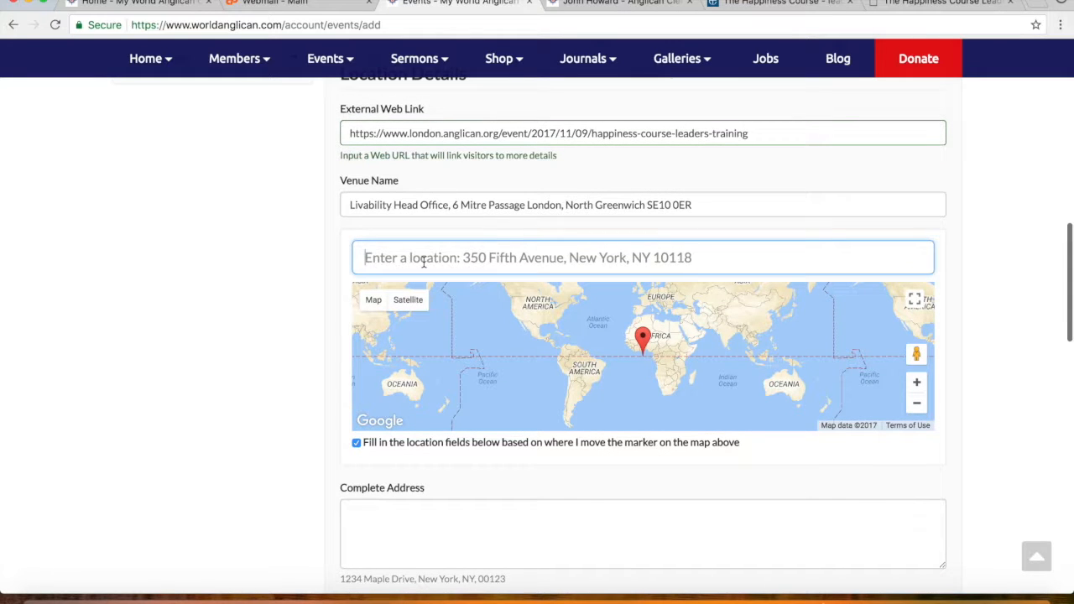
{"action": "key", "text": "super+v"}
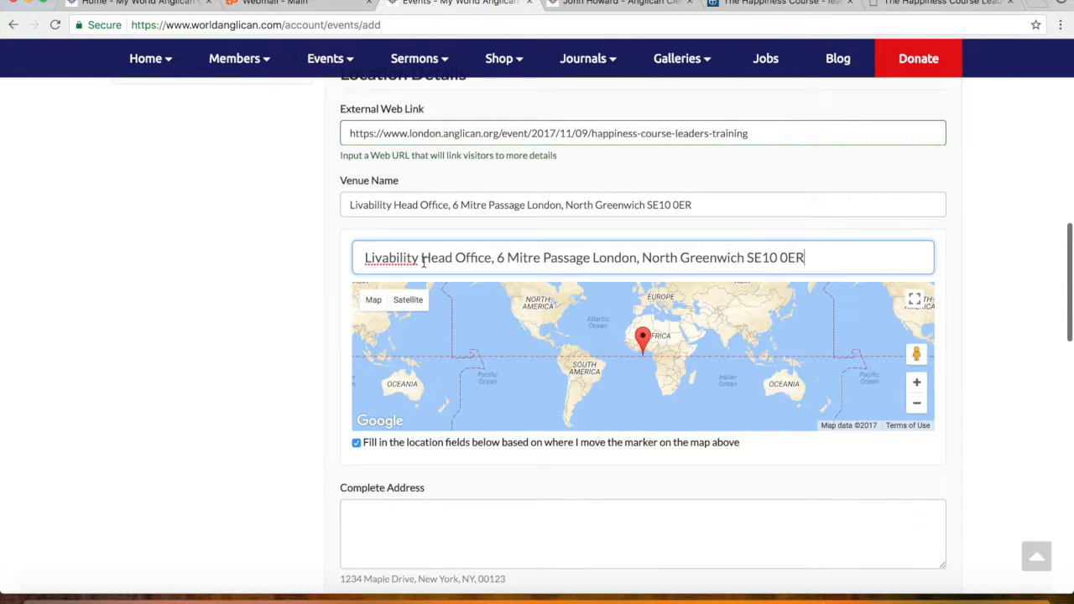
{"action": "key", "text": "Return"}
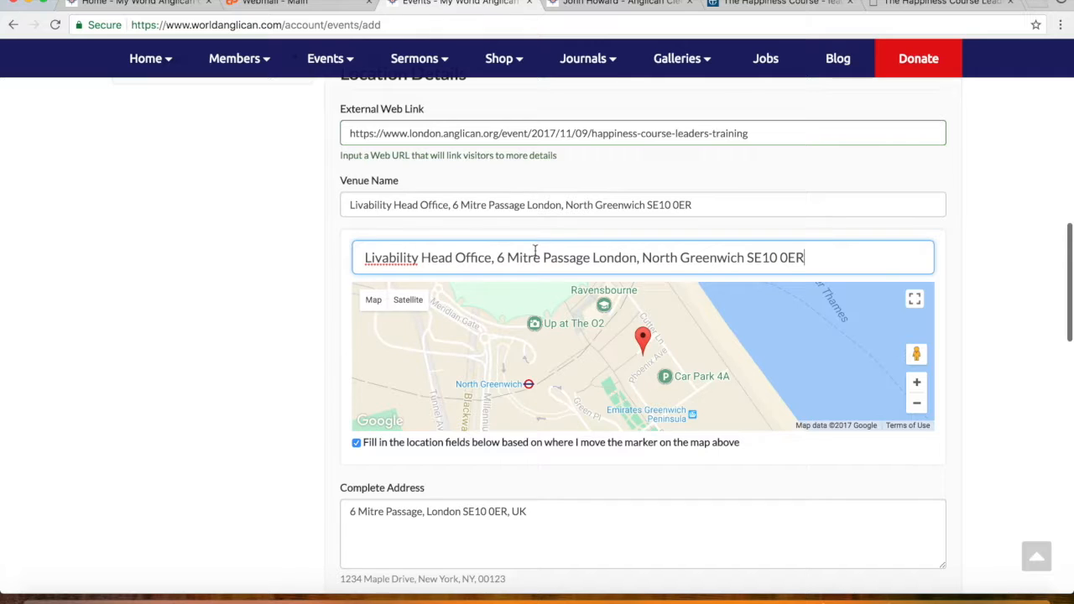
Replace the Venue Name with only "Livability Head Office" and remove that name from the map's location search text.
{"action": "left_click", "coordinate": [470, 207]}
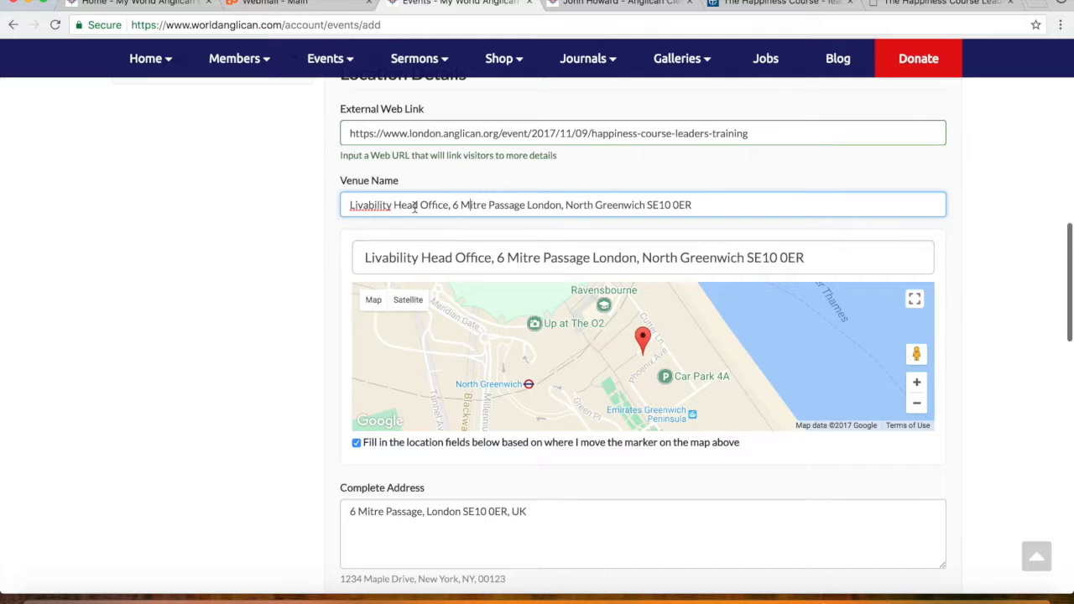
{"action": "left_click_drag", "start_coordinate": [350, 205], "coordinate": [728, 204]}
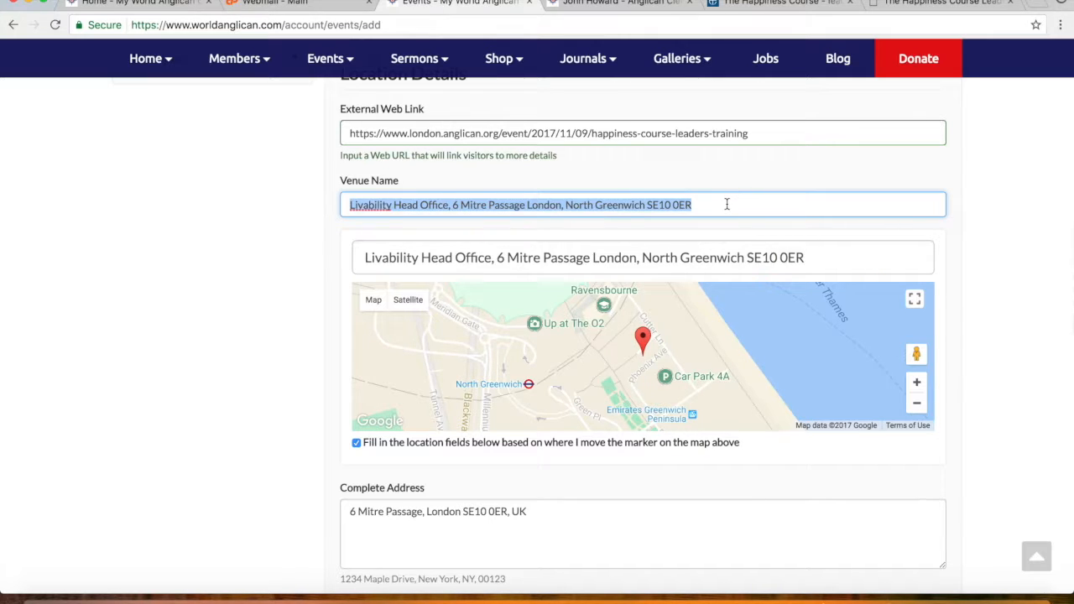
{"action": "key", "text": "BackSpace"}
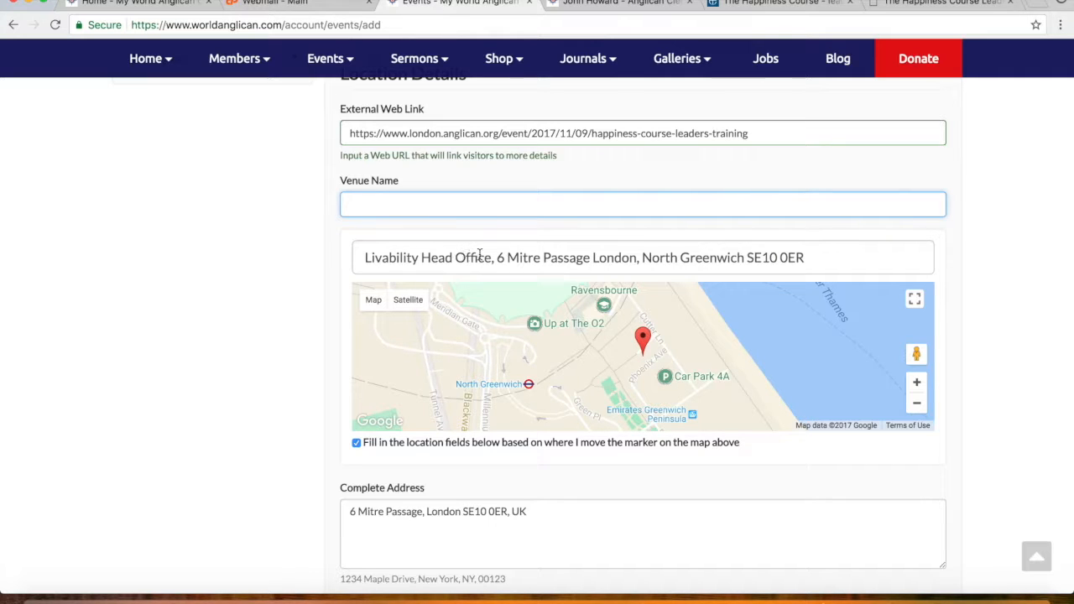
{"action": "left_click_drag", "start_coordinate": [491, 257], "coordinate": [365, 260]}
{"action": "key", "text": "ctrl+c"}
{"action": "left_click", "coordinate": [400, 211]}
{"action": "key", "text": "ctrl+v"}
{"action": "left_click_drag", "start_coordinate": [498, 258], "coordinate": [361, 260]}
{"action": "key", "text": "BackSpace"}
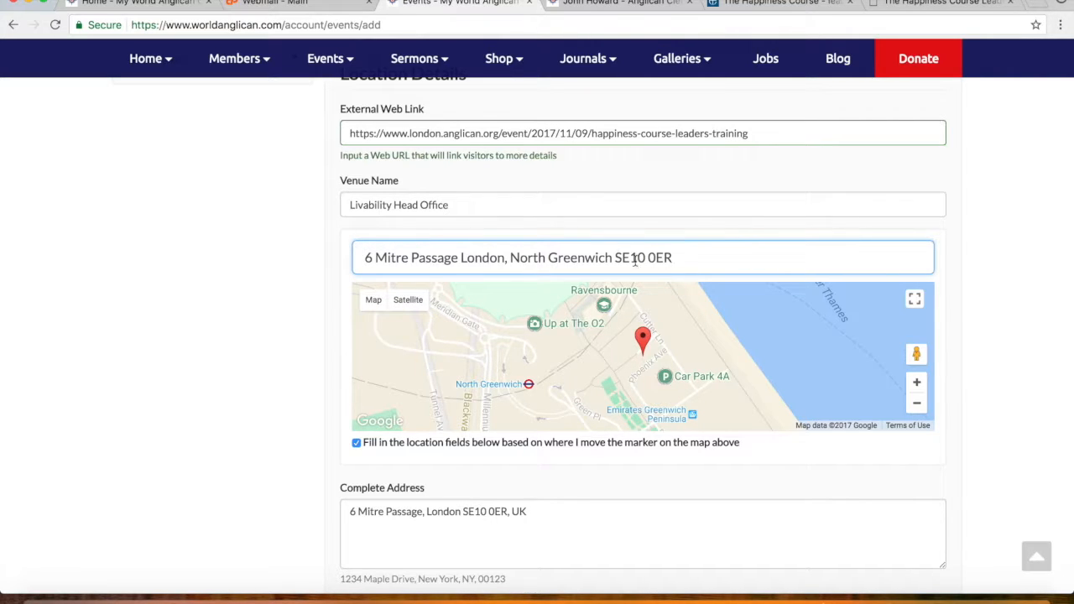
Copy "The Happiness Course" from the event title into the Smart Tags field, followed by a comma.
{"action": "scroll", "coordinate": [289, 373], "scroll_direction": "down", "scroll_amount": 2}
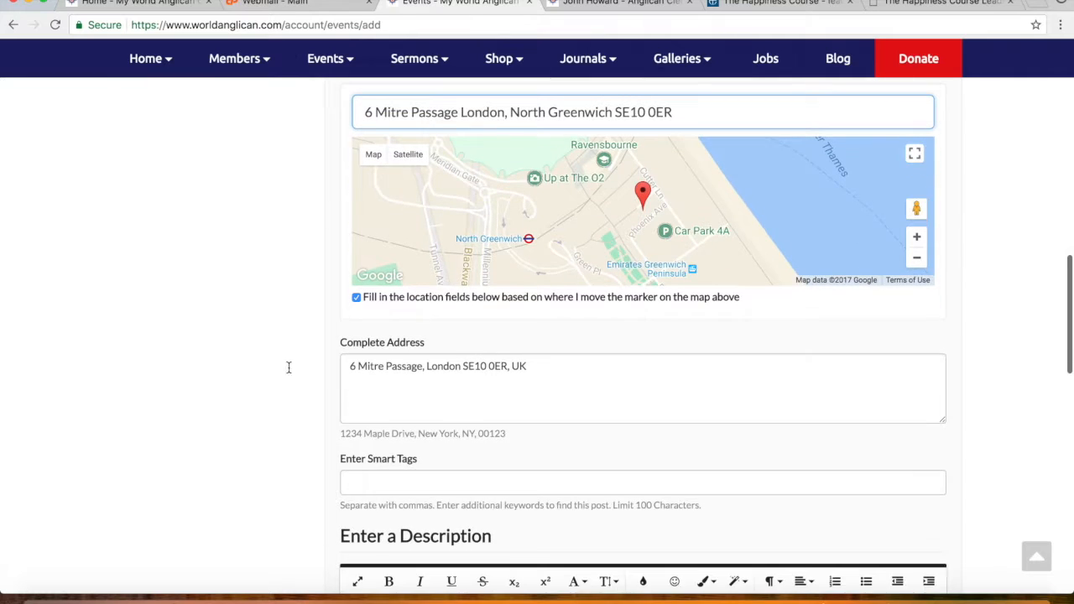
{"action": "scroll", "coordinate": [415, 391], "scroll_direction": "down", "scroll_amount": 2}
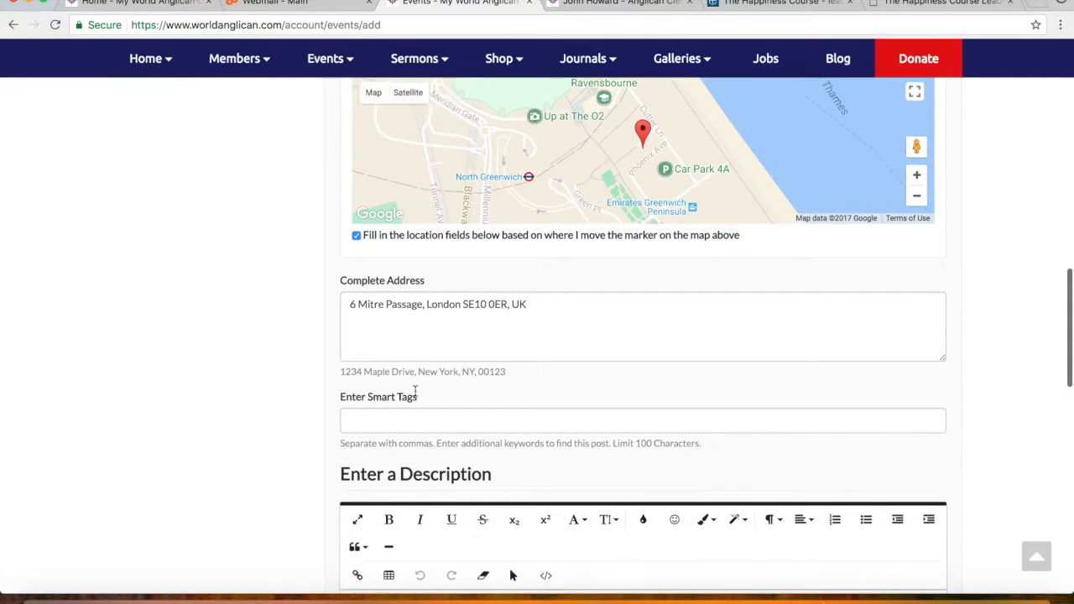
{"action": "left_click", "coordinate": [399, 373]}
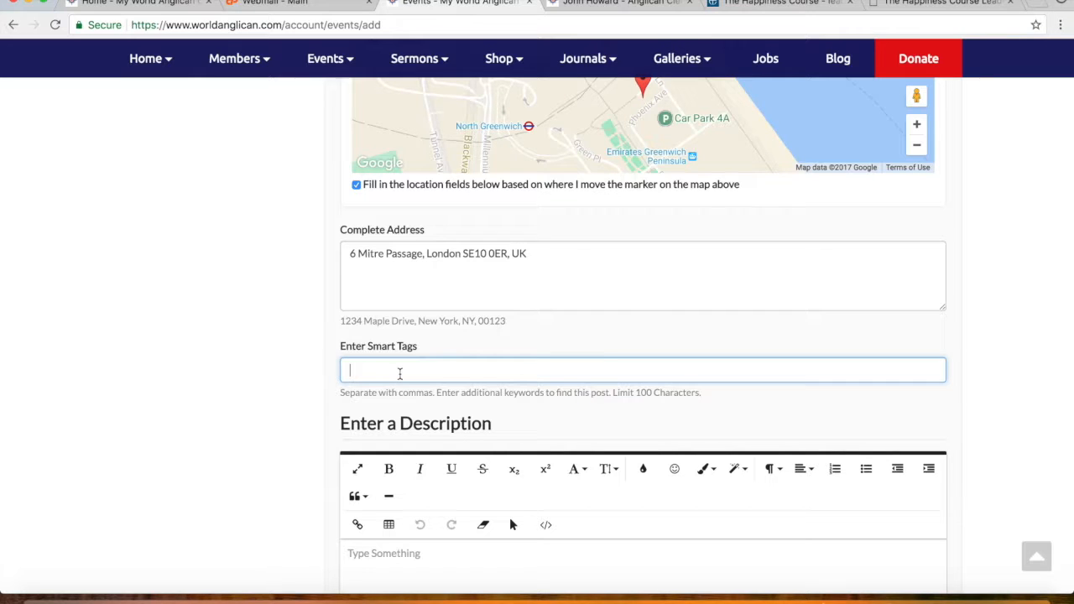
{"action": "scroll", "coordinate": [399, 373], "scroll_direction": "up", "scroll_amount": 3}
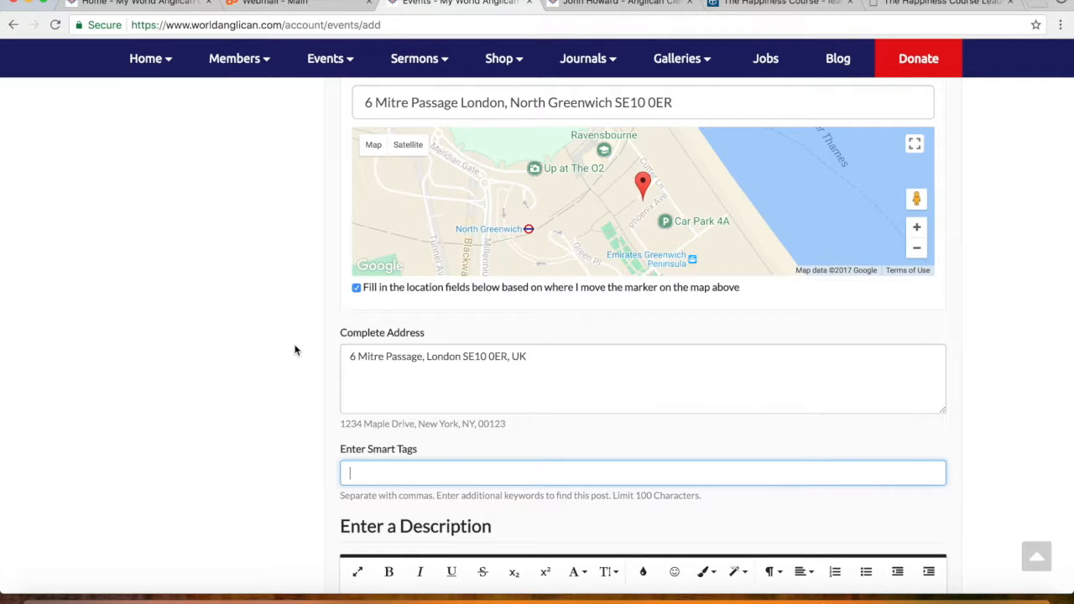
{"action": "scroll", "coordinate": [285, 323], "scroll_direction": "up", "scroll_amount": 4}
{"action": "scroll", "coordinate": [286, 318], "scroll_direction": "up", "scroll_amount": 6}
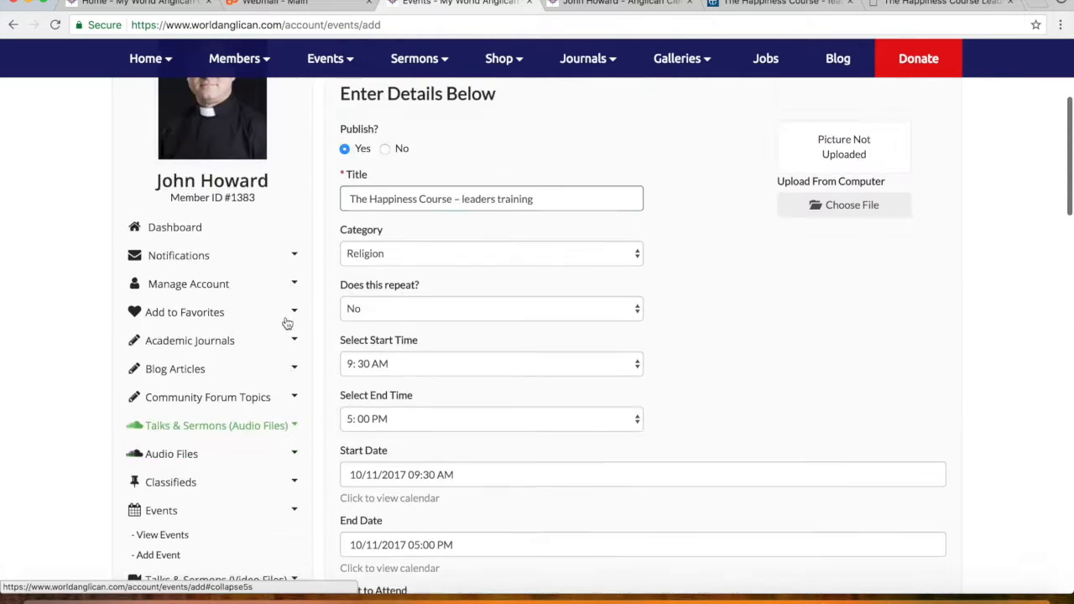
{"action": "scroll", "coordinate": [287, 324], "scroll_direction": "up", "scroll_amount": 1}
{"action": "left_click_drag", "start_coordinate": [452, 212], "coordinate": [352, 212]}
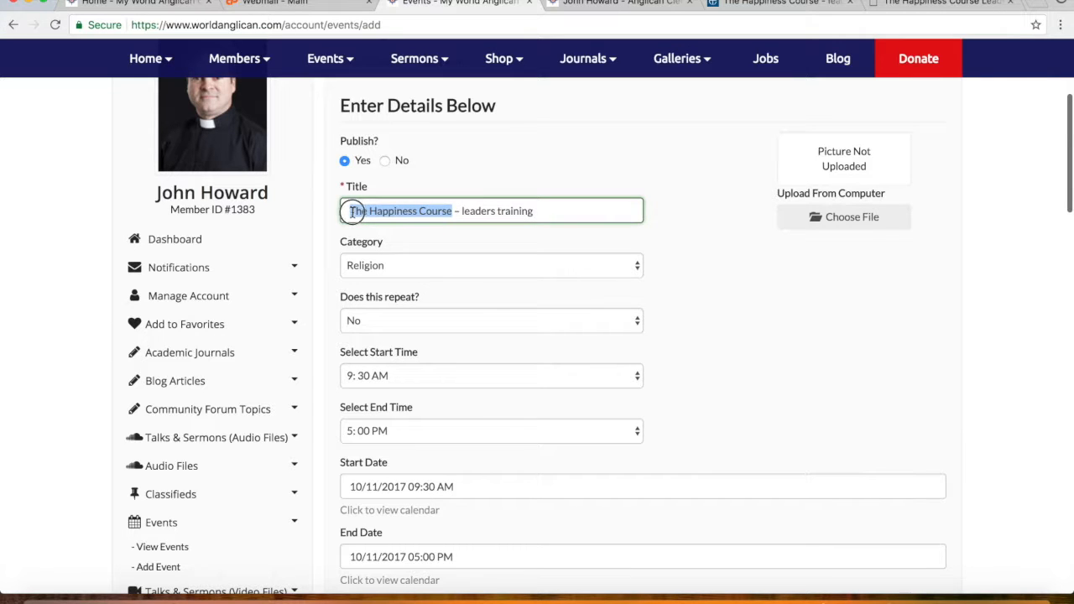
{"action": "scroll", "coordinate": [770, 415], "scroll_direction": "down", "scroll_amount": 4}
{"action": "scroll", "coordinate": [770, 419], "scroll_direction": "down", "scroll_amount": 7}
{"action": "scroll", "coordinate": [770, 419], "scroll_direction": "down", "scroll_amount": 1}
{"action": "left_click", "coordinate": [445, 257]}
{"action": "key", "text": "super+v"}
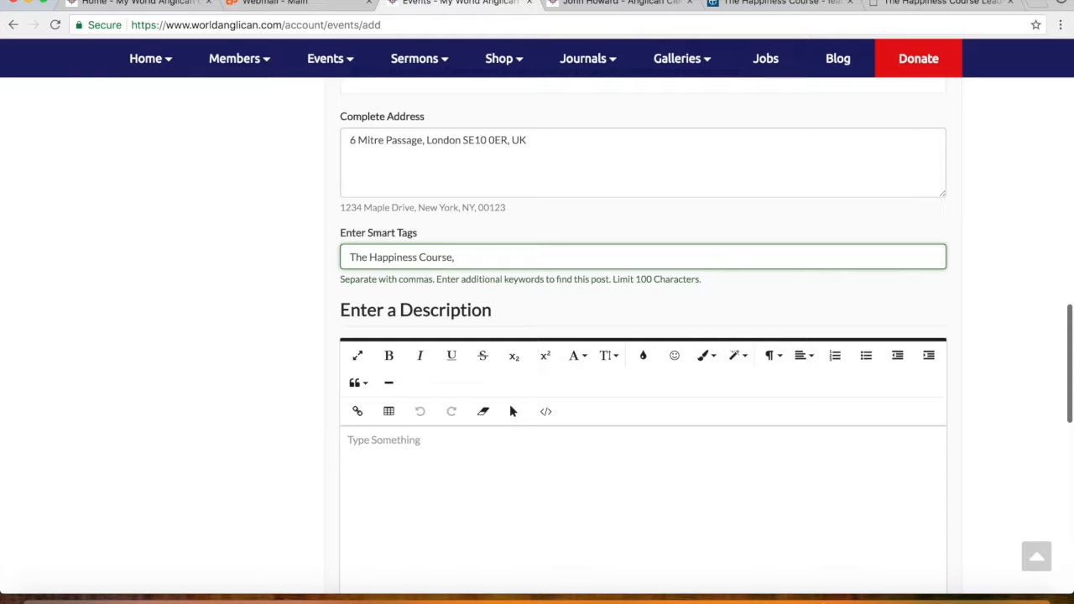
Add "Theological Training" as the second smart tag, correct its spelling, and follow it with a comma.
{"action": "type", "text": ", Theological Tranining"}
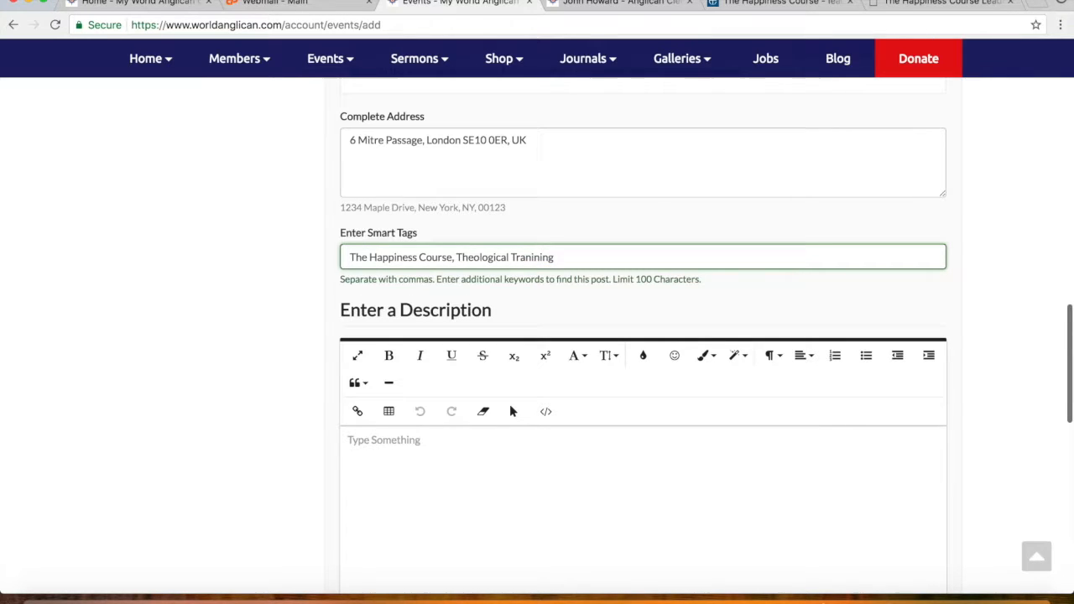
{"action": "type", "text": ","}
{"action": "right_click", "coordinate": [520, 257]}
{"action": "left_click", "coordinate": [551, 265]}
Complete the smart tags with "Short Courses" and "London", separated by commas.
{"action": "type", "text": "Sho"}
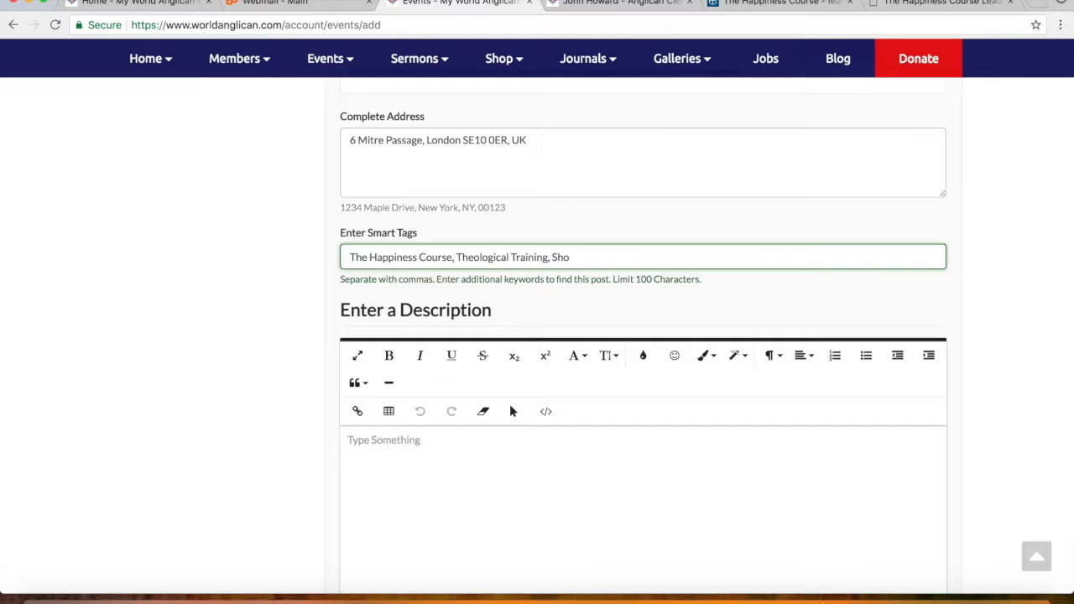
{"action": "type", "text": "rt Courses"}
{"action": "type", "text": ","}
{"action": "left_click_drag", "start_coordinate": [351, 257], "coordinate": [619, 262]}
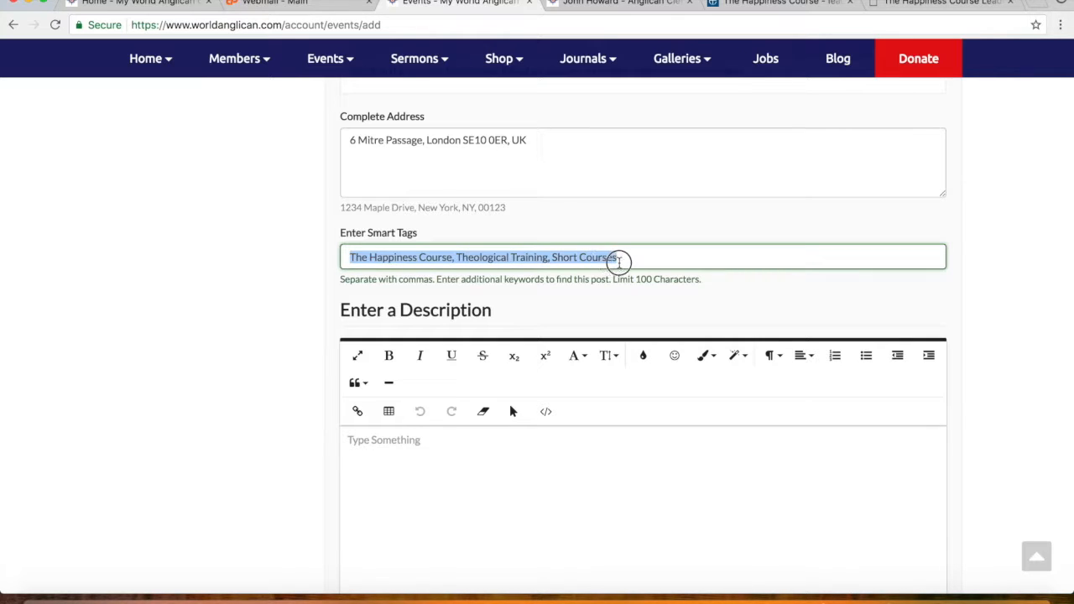
{"action": "left_click", "coordinate": [633, 257]}
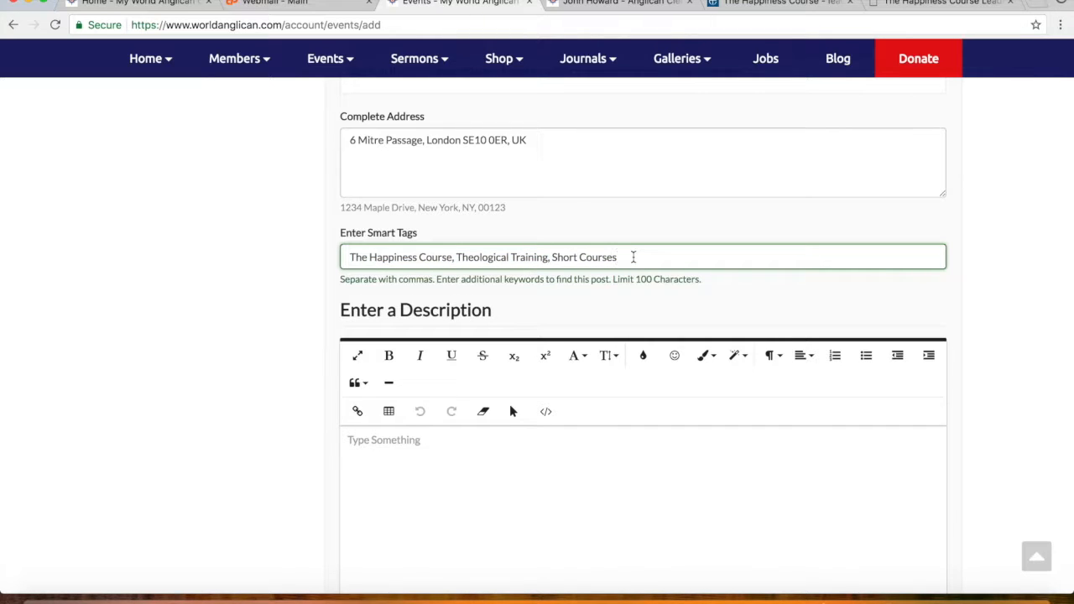
{"action": "type", "text": ", Lo"}
{"action": "type", "text": "ndon"}
{"action": "left_click", "coordinate": [601, 258]}
Copy the two description paragraphs from the Diocese of London event page into the event's description.
{"action": "scroll", "coordinate": [532, 469], "scroll_direction": "down", "scroll_amount": 5}
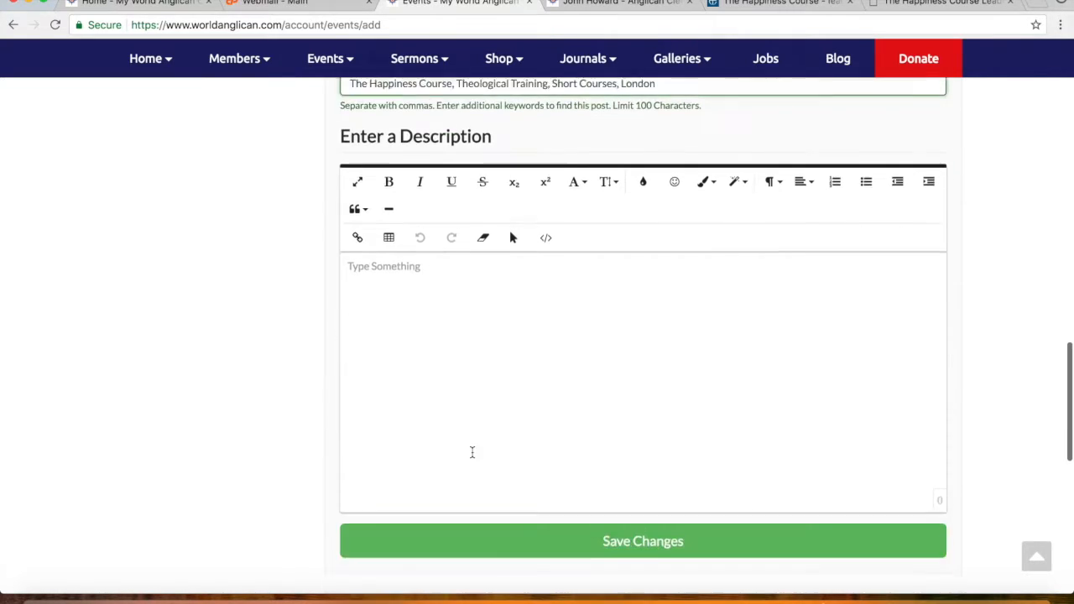
{"action": "scroll", "coordinate": [295, 328], "scroll_direction": "up", "scroll_amount": 5}
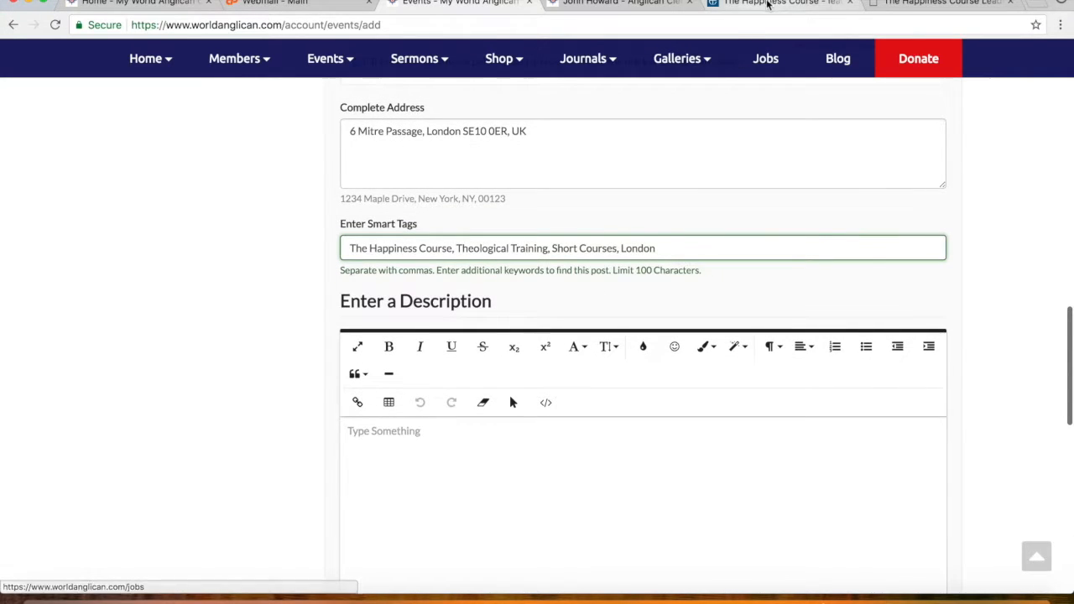
{"action": "left_click", "coordinate": [762, 3]}
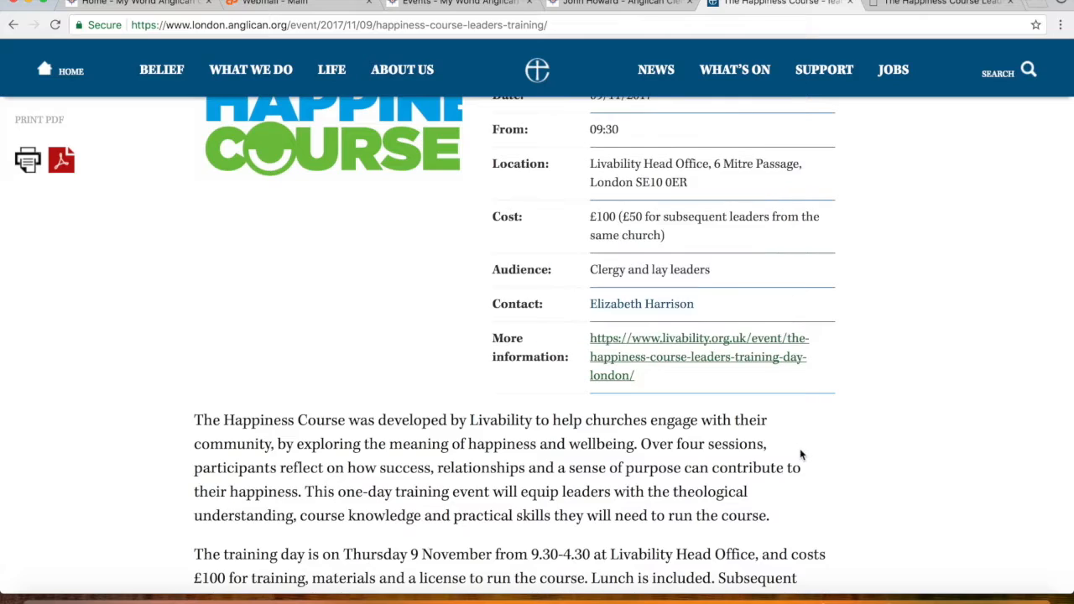
{"action": "scroll", "coordinate": [800, 450], "scroll_direction": "down", "scroll_amount": 2}
{"action": "scroll", "coordinate": [800, 449], "scroll_direction": "up", "scroll_amount": 2}
{"action": "scroll", "coordinate": [800, 451], "scroll_direction": "up", "scroll_amount": 2}
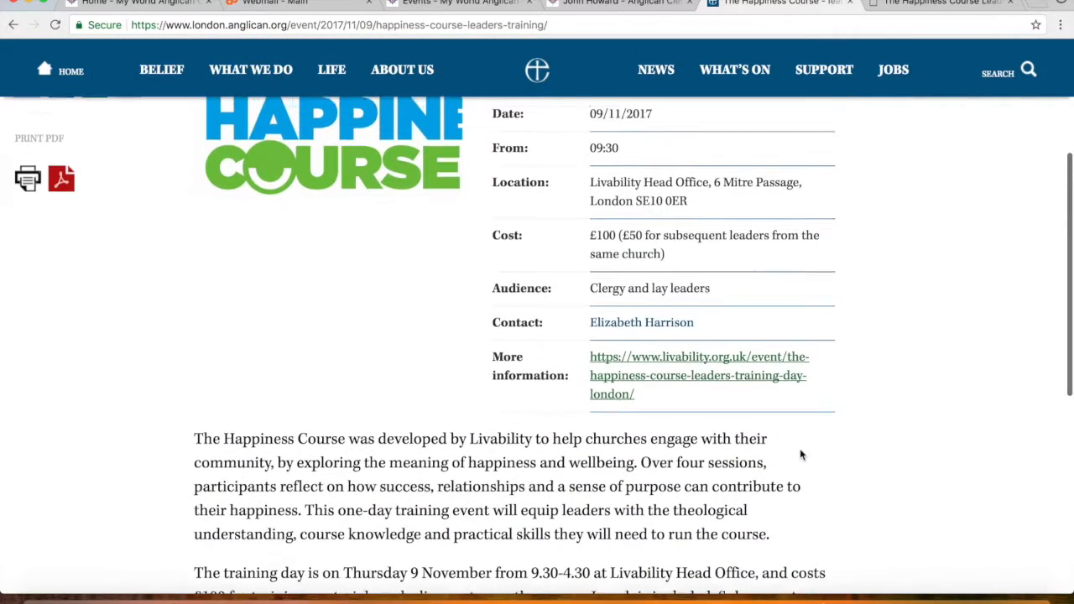
{"action": "scroll", "coordinate": [755, 487], "scroll_direction": "down", "scroll_amount": 3}
{"action": "scroll", "coordinate": [777, 520], "scroll_direction": "down", "scroll_amount": 5}
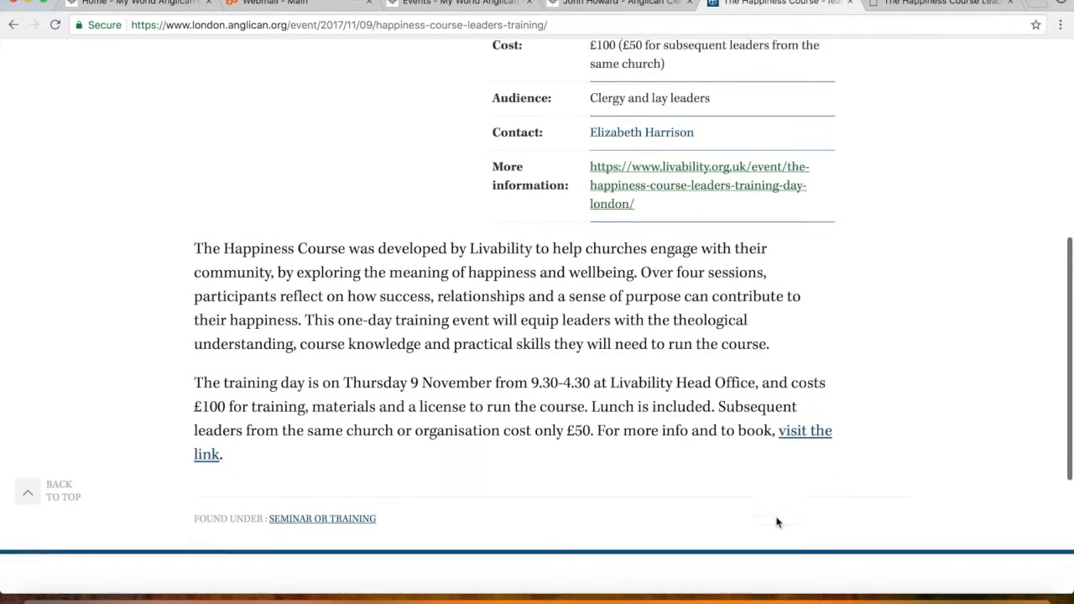
{"action": "left_click_drag", "start_coordinate": [194, 242], "coordinate": [232, 449]}
{"action": "key", "text": "super+c"}
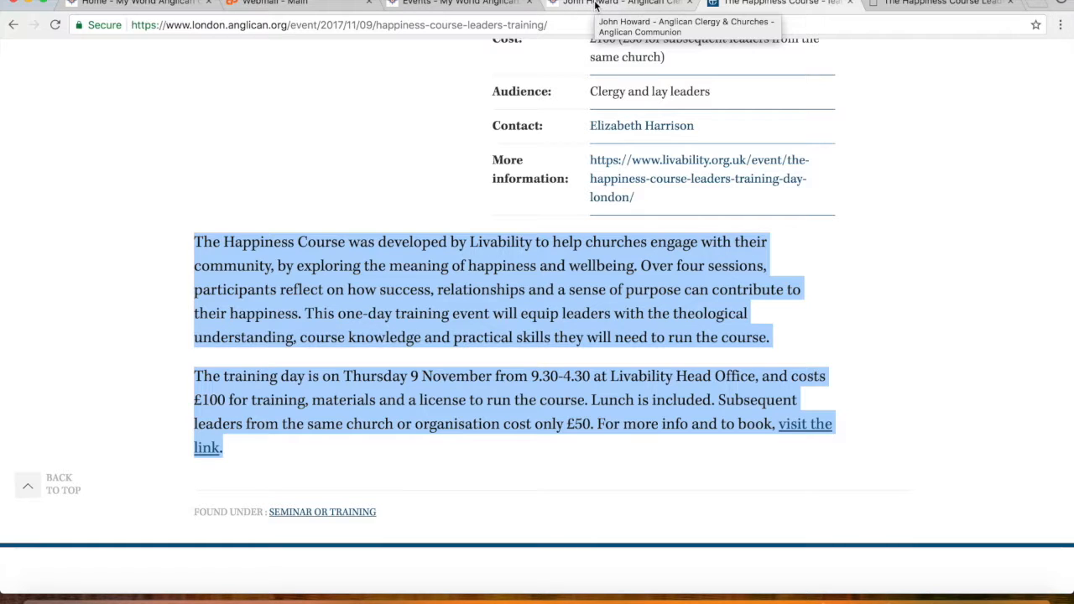
{"action": "left_click", "coordinate": [420, 11]}
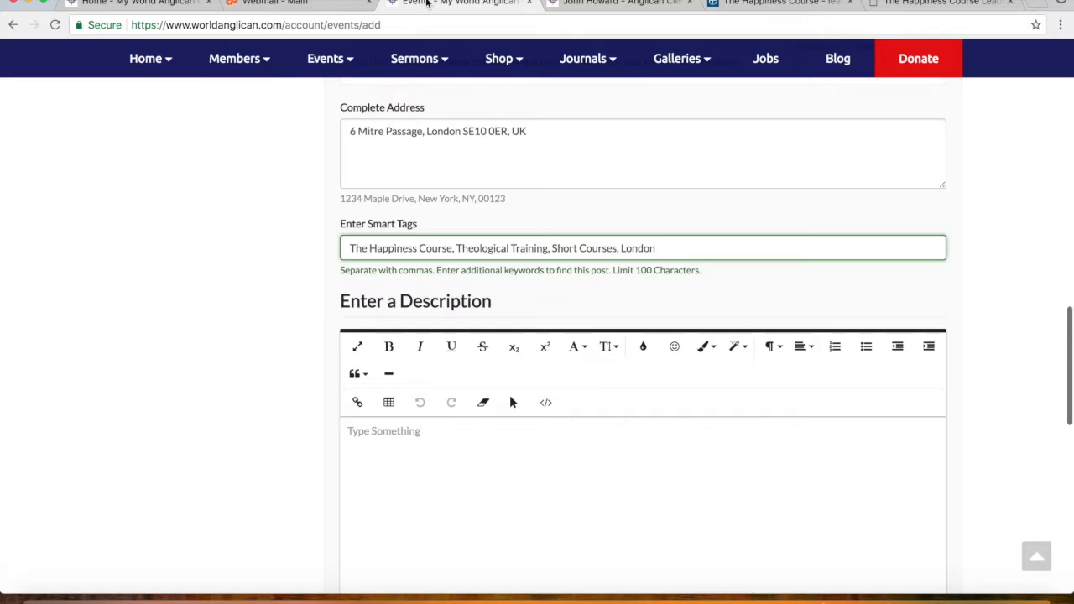
{"action": "key", "text": "super+v"}
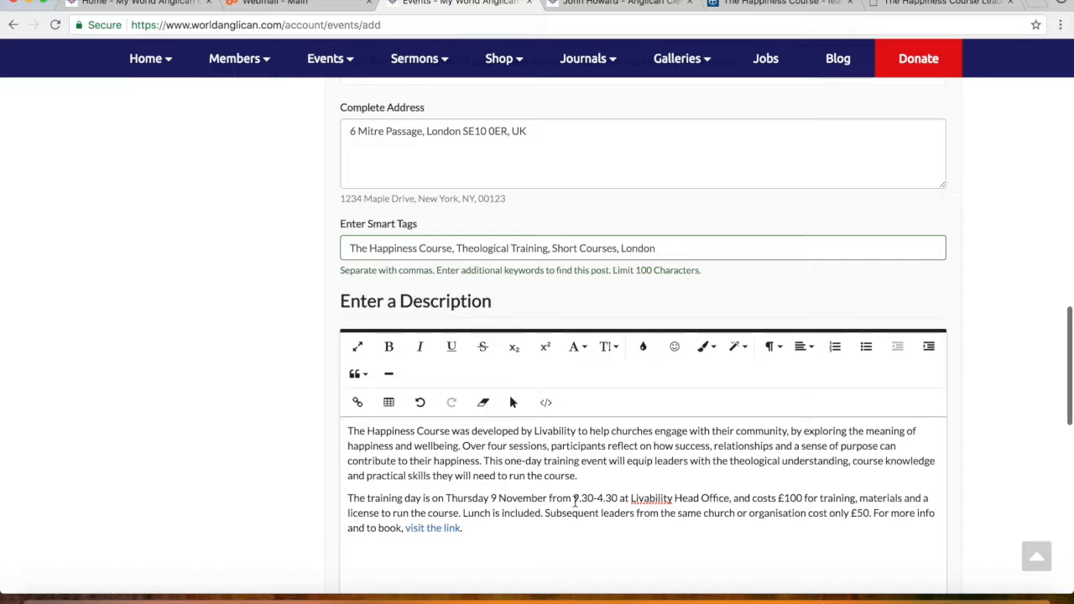
Replace the External Web Link with the address of the Livability page for the London leaders training day.
{"action": "scroll", "coordinate": [576, 503], "scroll_direction": "down", "scroll_amount": 2}
{"action": "scroll", "coordinate": [576, 503], "scroll_direction": "up", "scroll_amount": 6}
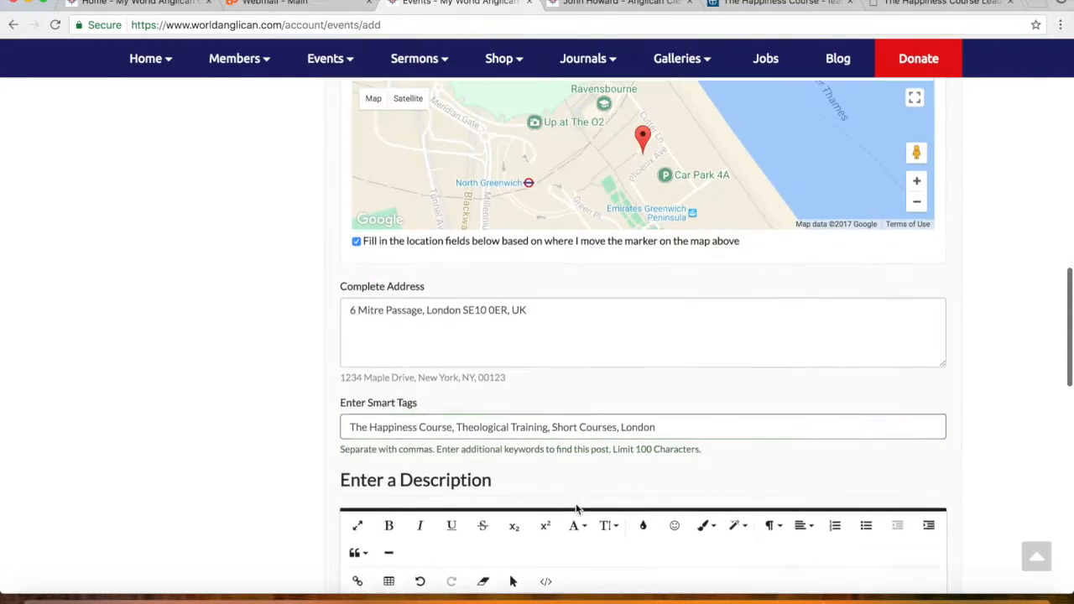
{"action": "scroll", "coordinate": [575, 503], "scroll_direction": "up", "scroll_amount": 1}
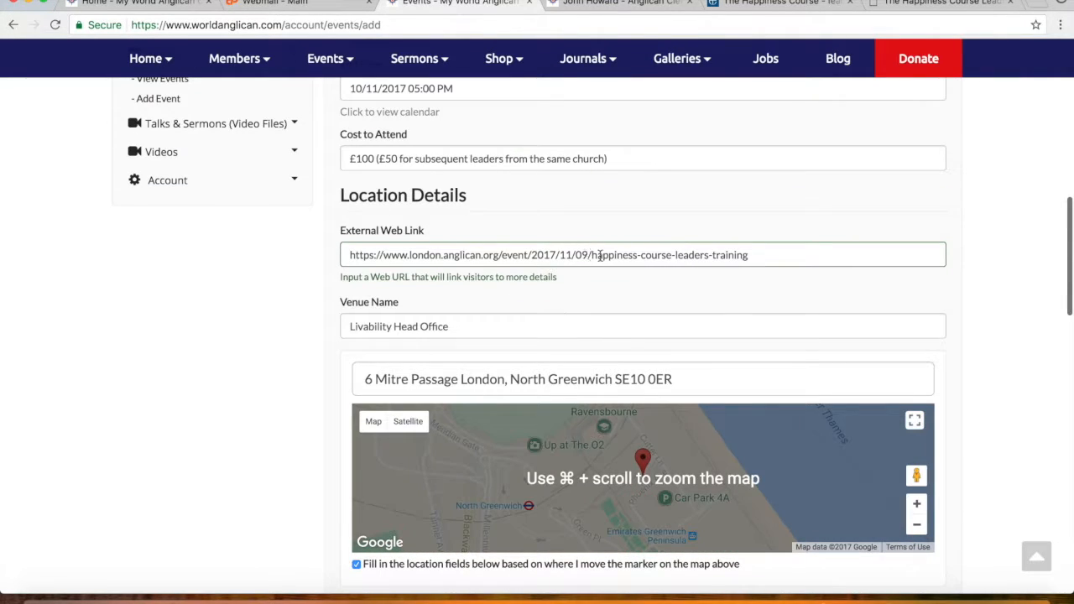
{"action": "triple_click", "coordinate": [600, 255]}
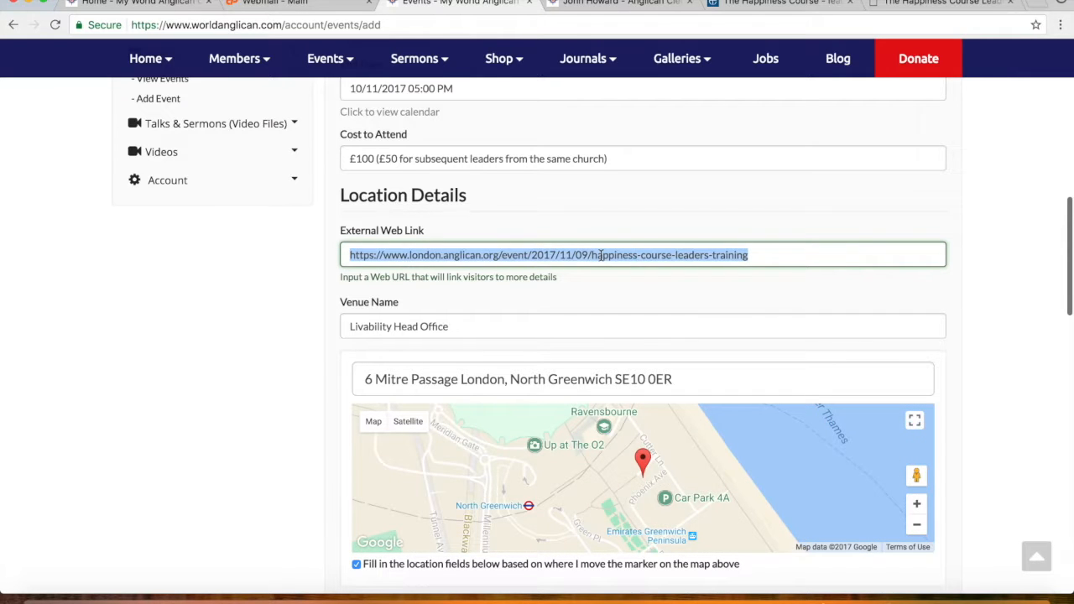
{"action": "key", "text": "BackSpace"}
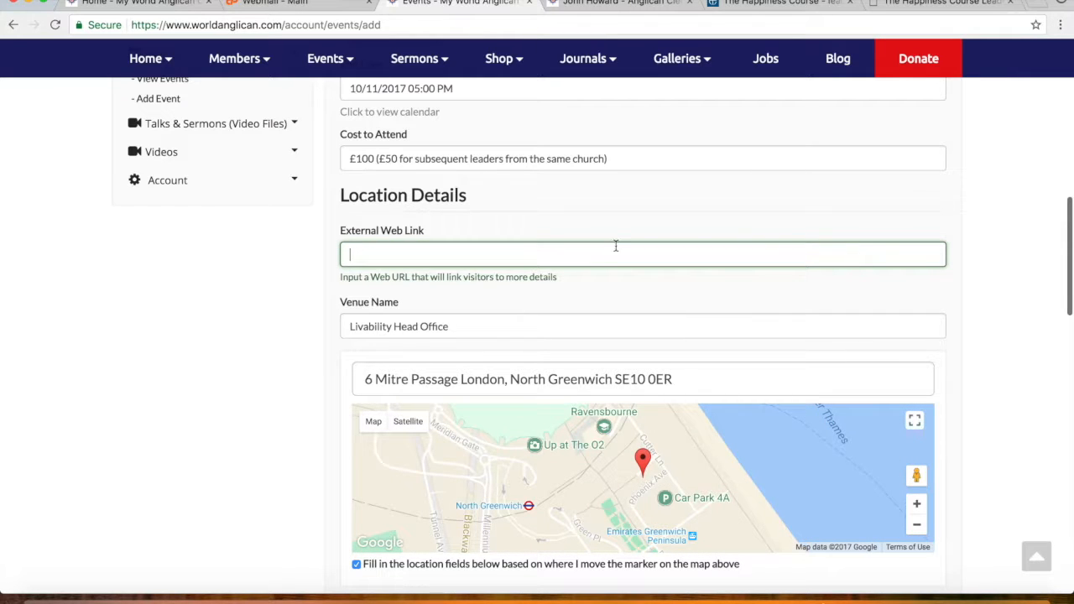
{"action": "left_click", "coordinate": [940, 2]}
{"action": "left_click", "coordinate": [624, 26]}
{"action": "key", "text": "super+c"}
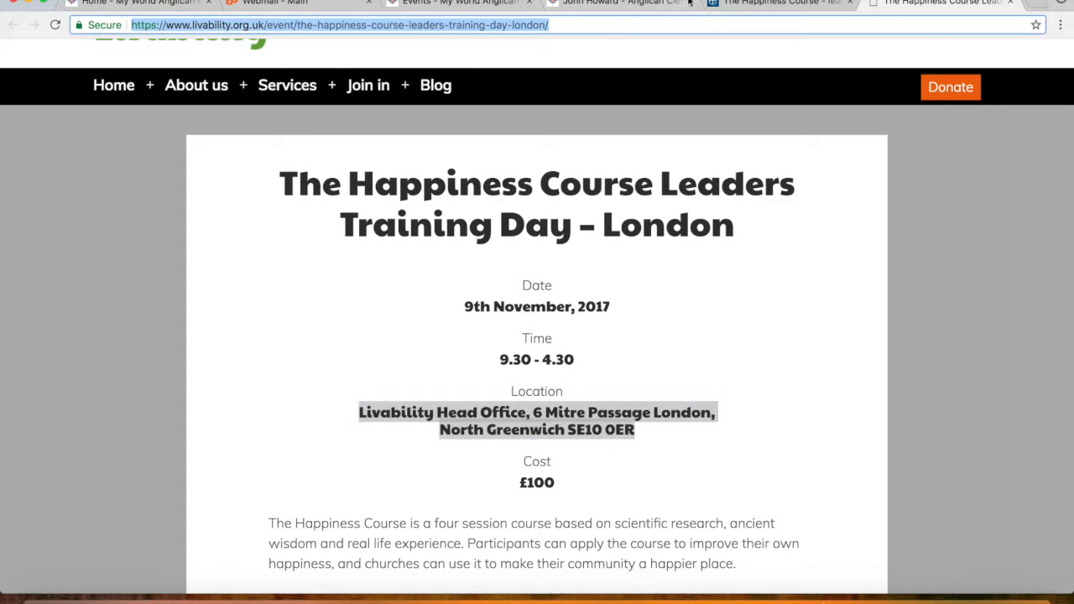
{"action": "left_click", "coordinate": [453, 3]}
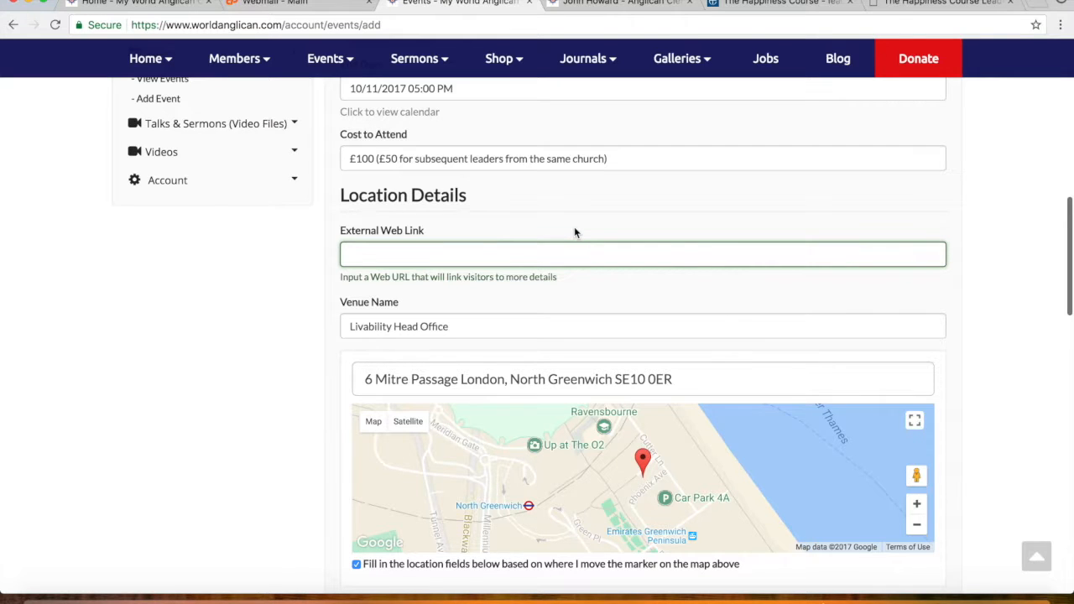
{"action": "key", "text": "super+v"}
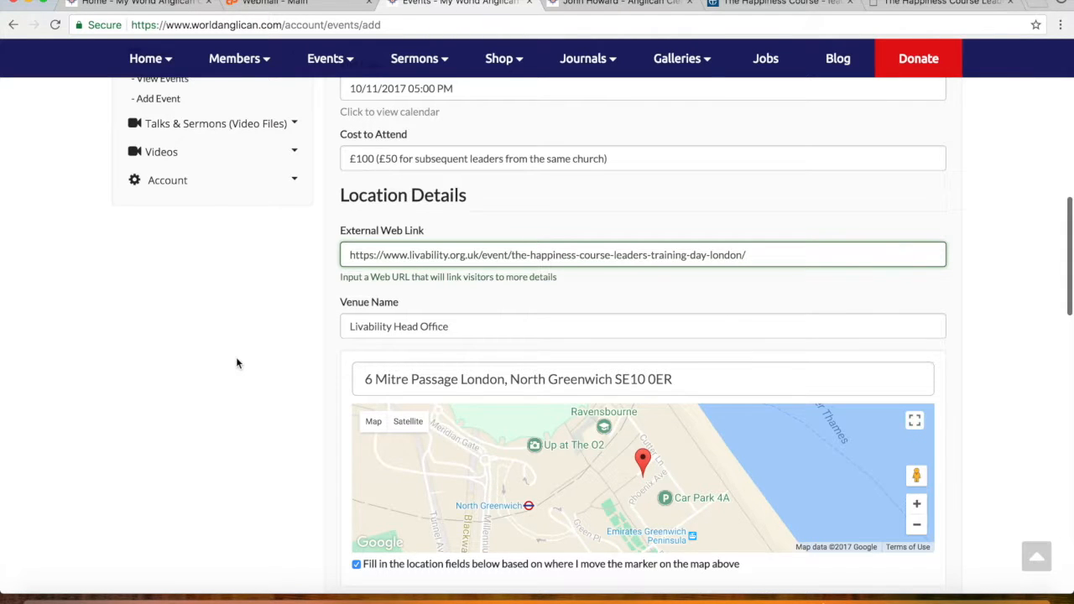
Save The Happiness Course logo from the Diocese of London event page to the Desktop as a JPEG image.
{"action": "scroll", "coordinate": [237, 363], "scroll_direction": "down", "scroll_amount": 10}
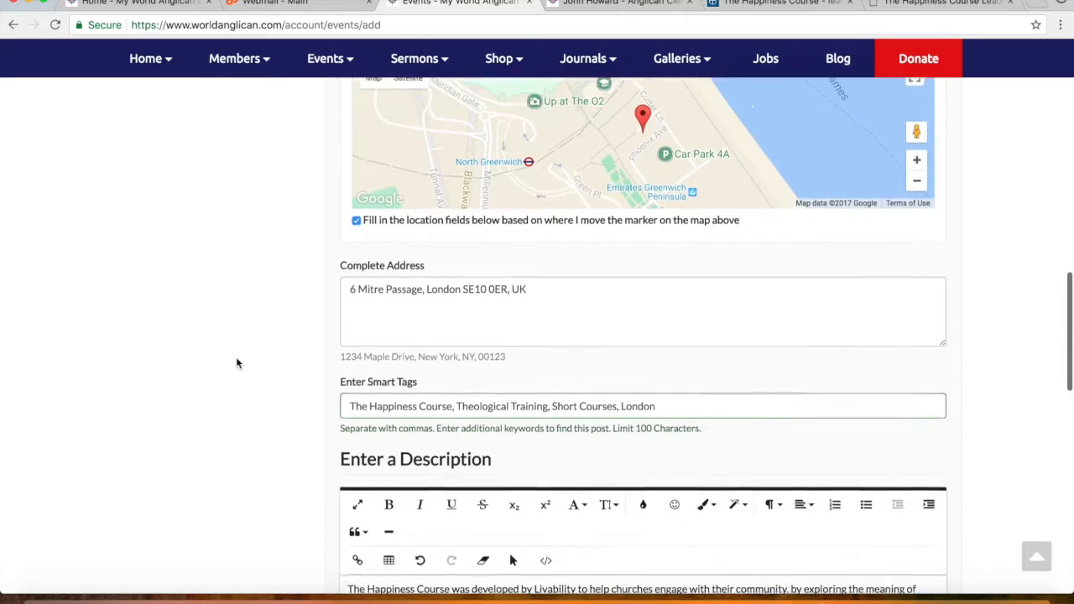
{"action": "scroll", "coordinate": [237, 362], "scroll_direction": "down", "scroll_amount": 5}
{"action": "scroll", "coordinate": [237, 362], "scroll_direction": "up", "scroll_amount": 15}
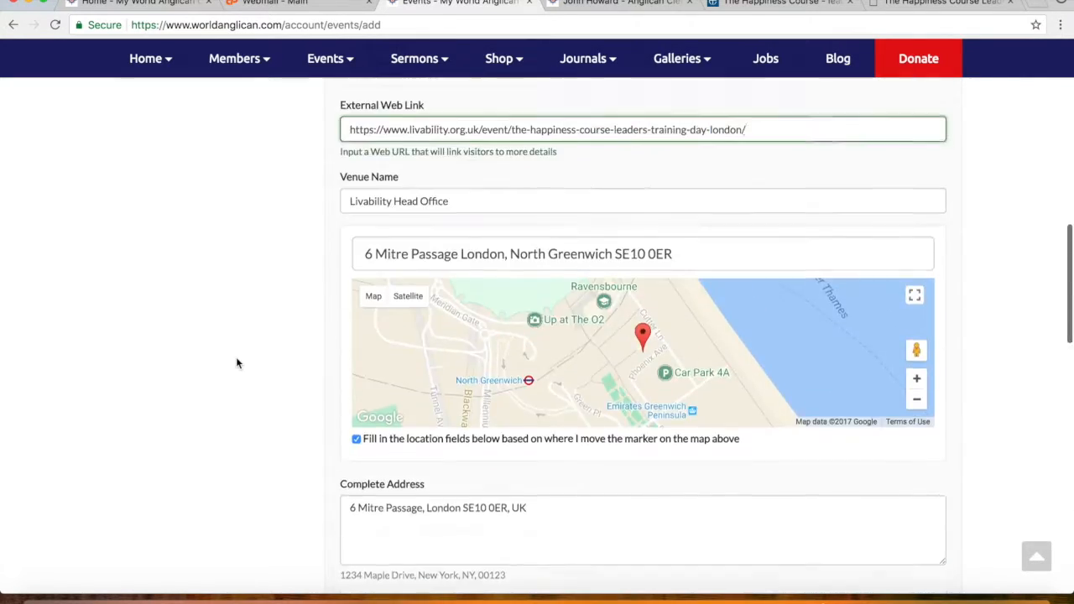
{"action": "scroll", "coordinate": [236, 363], "scroll_direction": "up", "scroll_amount": 3}
{"action": "scroll", "coordinate": [467, 293], "scroll_direction": "up", "scroll_amount": 4}
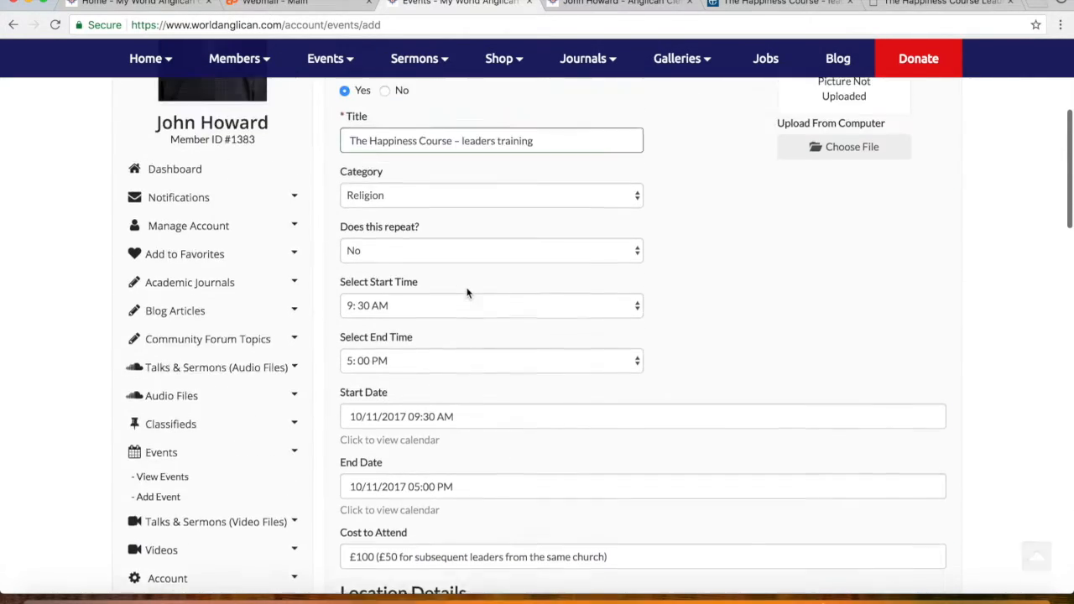
{"action": "scroll", "coordinate": [637, 332], "scroll_direction": "up", "scroll_amount": 2}
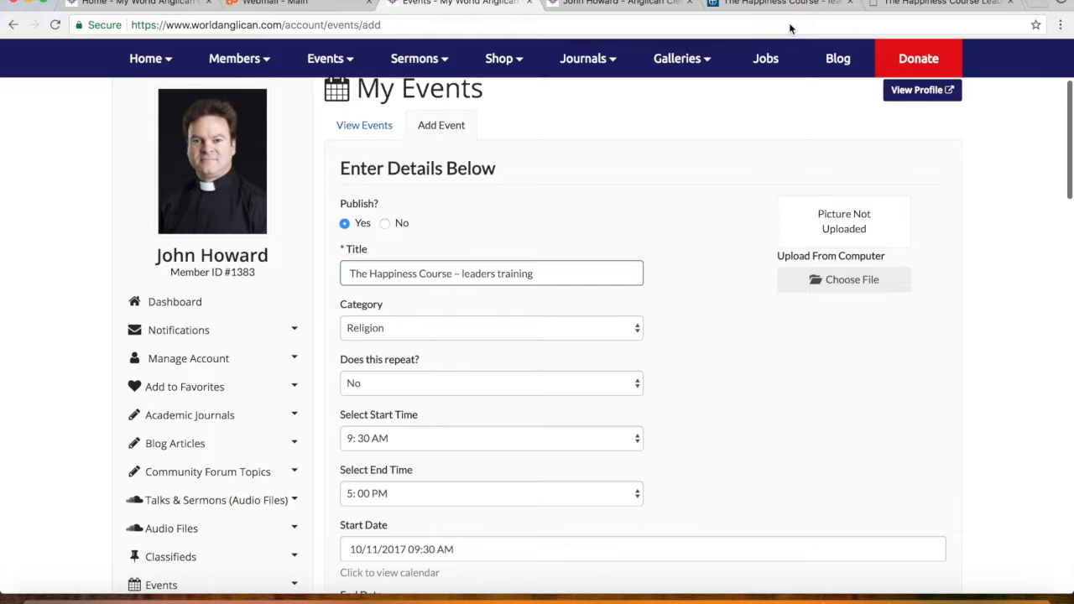
{"action": "left_click", "coordinate": [776, 5]}
{"action": "scroll", "coordinate": [453, 183], "scroll_direction": "up", "scroll_amount": 5}
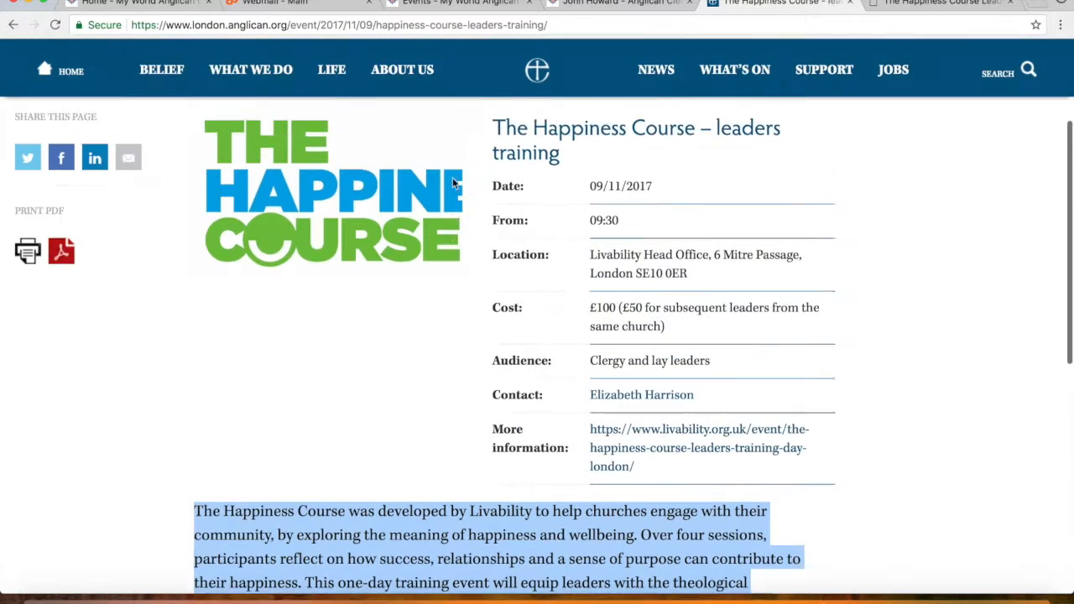
{"action": "right_click", "coordinate": [366, 249]}
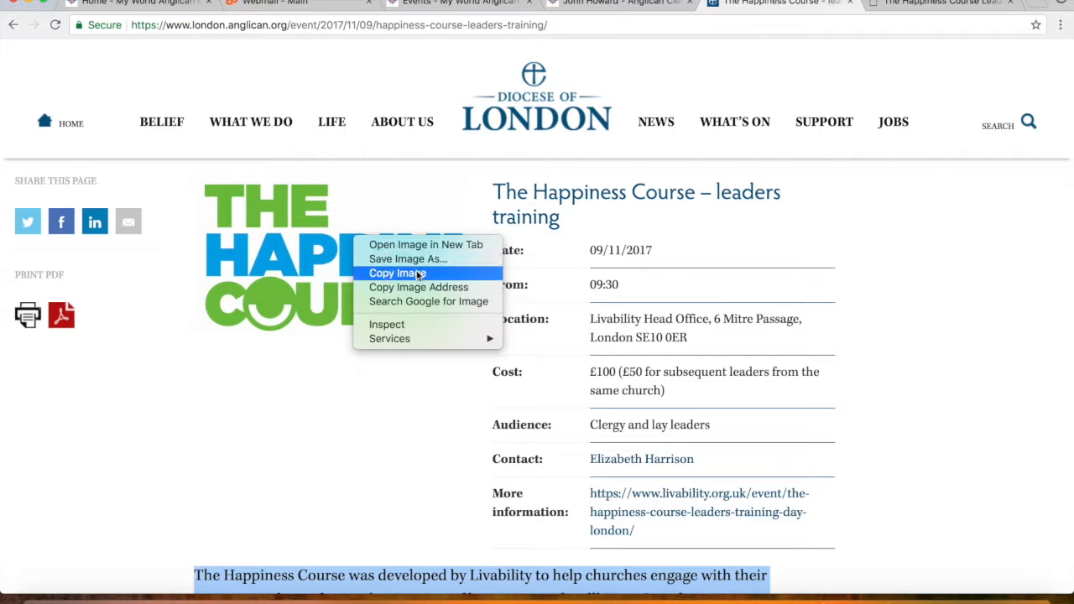
{"action": "left_click", "coordinate": [419, 265]}
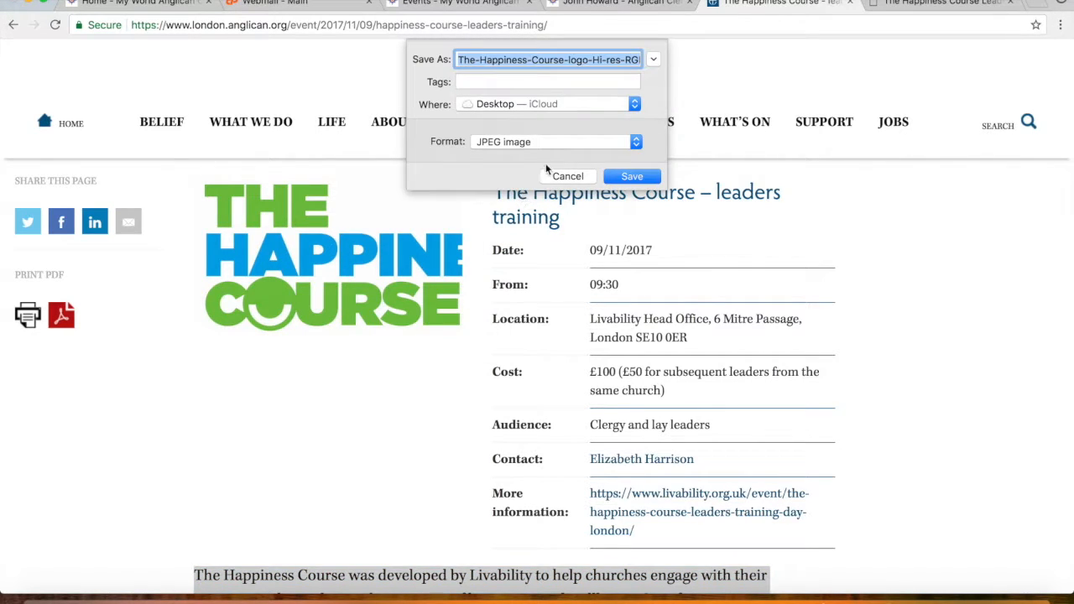
{"action": "left_click", "coordinate": [630, 177]}
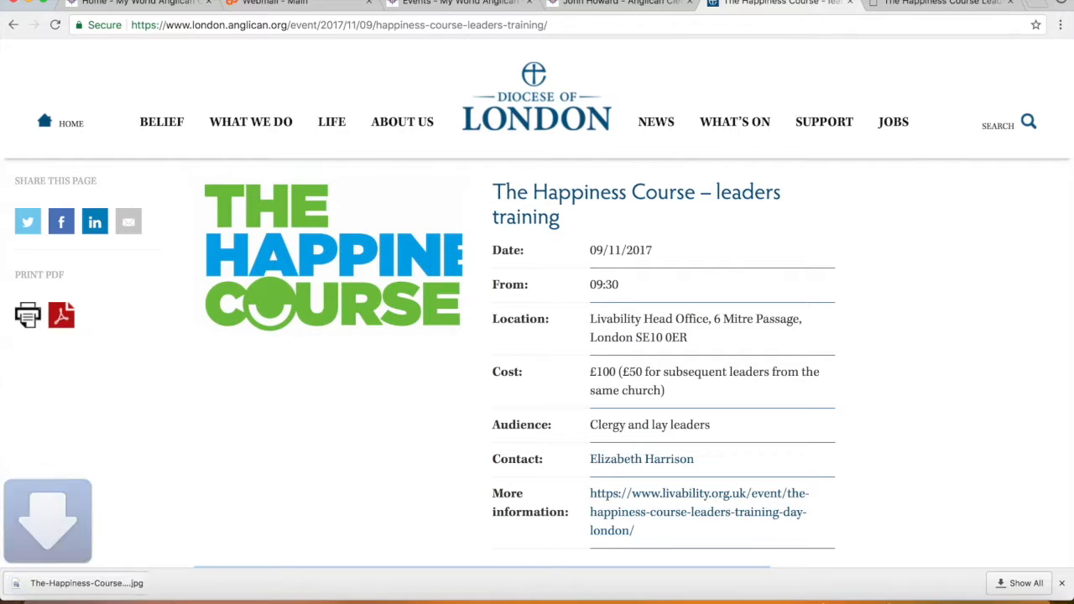
Upload the saved Happiness Course logo from the Desktop as the event's picture on World Anglican.
{"action": "left_click", "coordinate": [461, 3]}
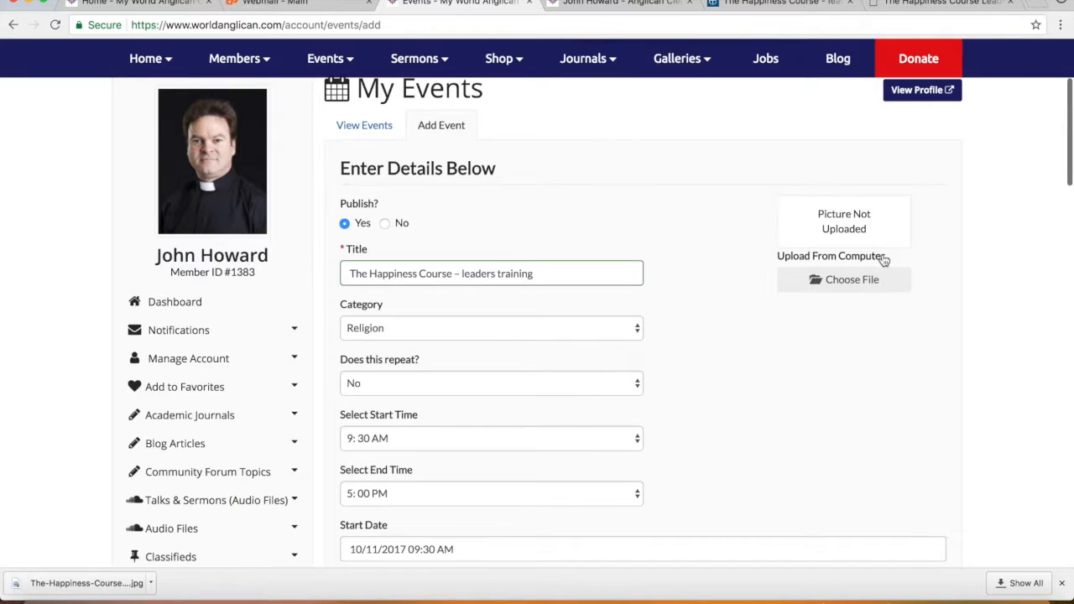
{"action": "left_click", "coordinate": [844, 280]}
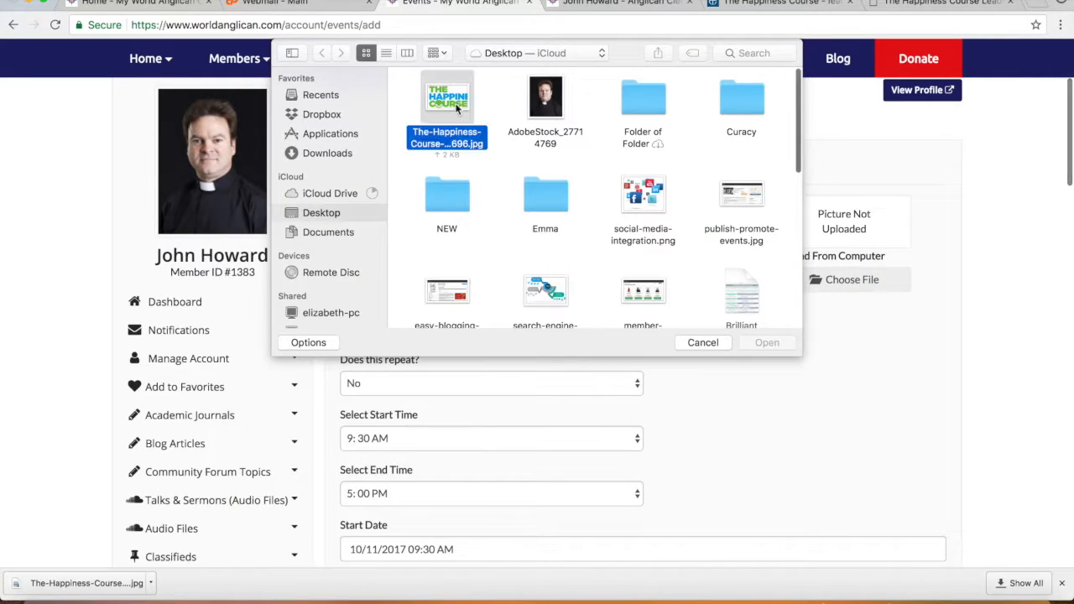
{"action": "left_click", "coordinate": [763, 342]}
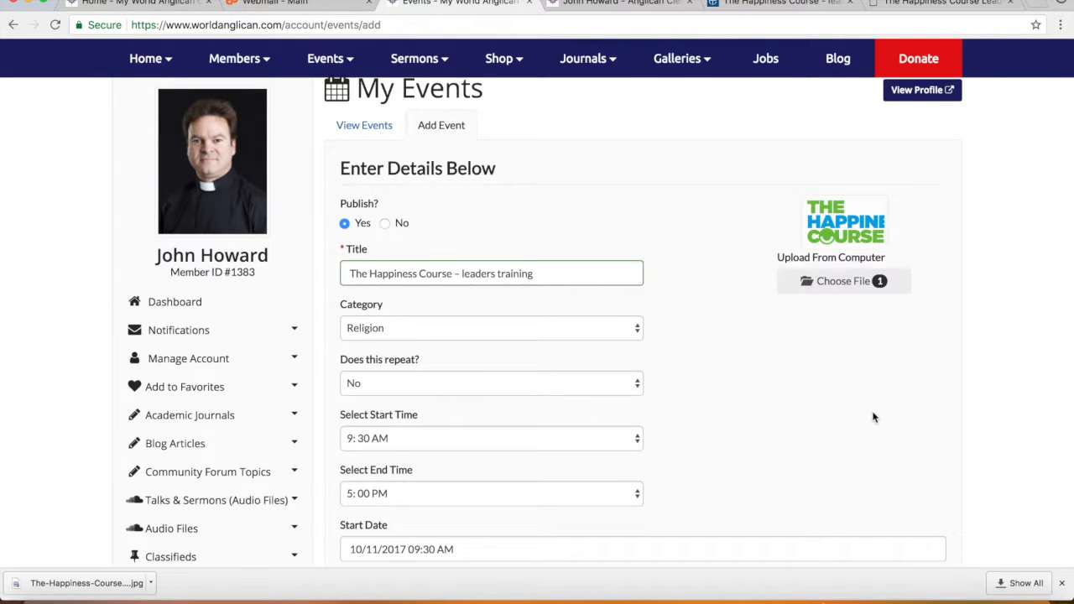
Save the completed event with its picture and description.
{"action": "scroll", "coordinate": [872, 417], "scroll_direction": "down", "scroll_amount": 8}
{"action": "scroll", "coordinate": [873, 417], "scroll_direction": "down", "scroll_amount": 17}
{"action": "scroll", "coordinate": [872, 417], "scroll_direction": "down", "scroll_amount": 6}
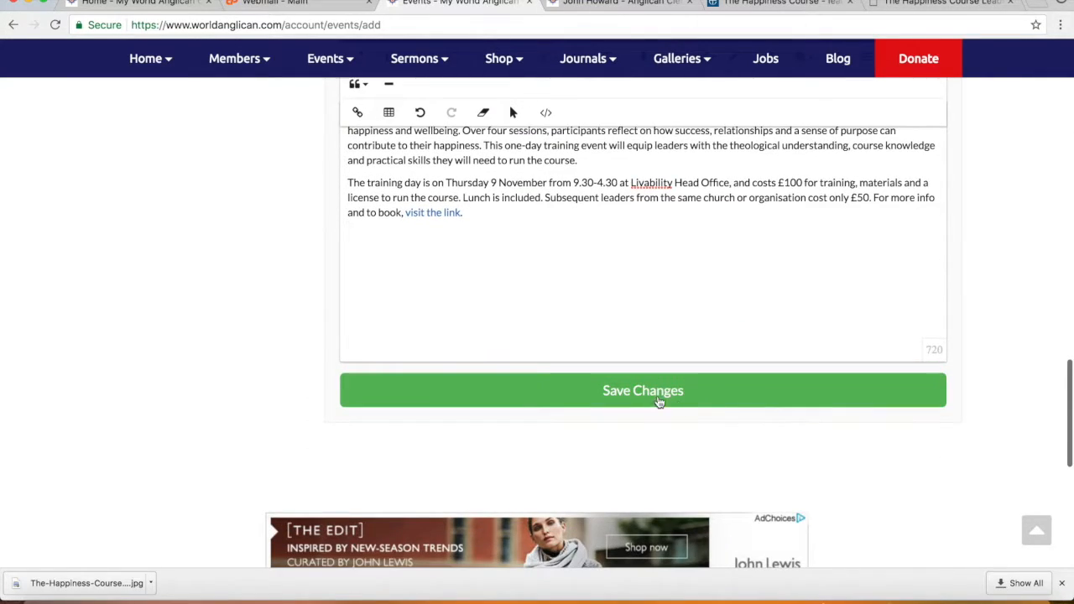
{"action": "left_click", "coordinate": [650, 399]}
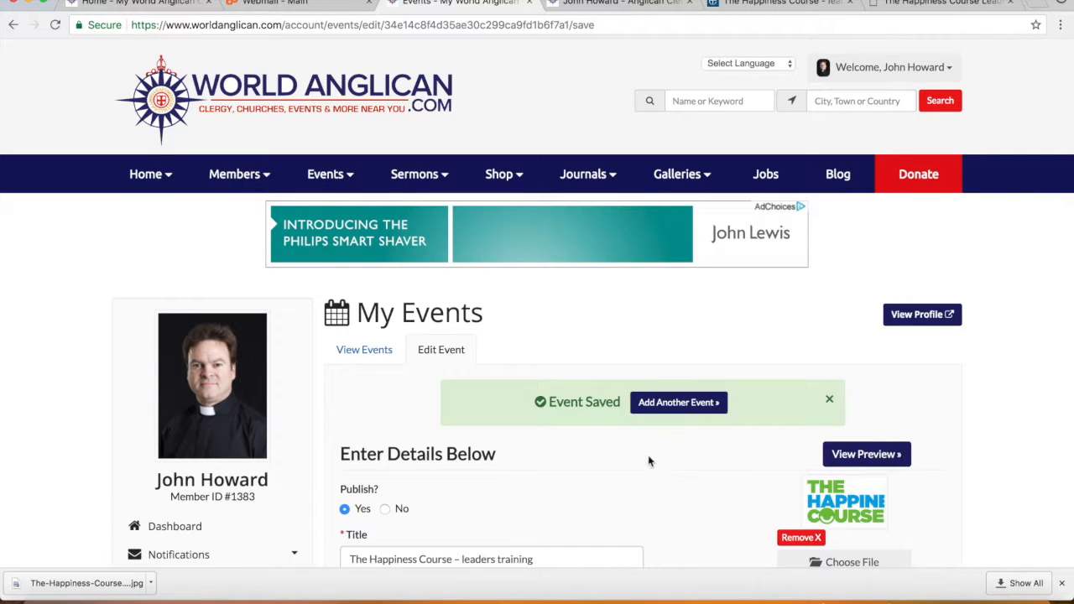
Open the preview of the saved event and examine its venue, times, dates, price and tags.
{"action": "scroll", "coordinate": [647, 461], "scroll_direction": "down", "scroll_amount": 2}
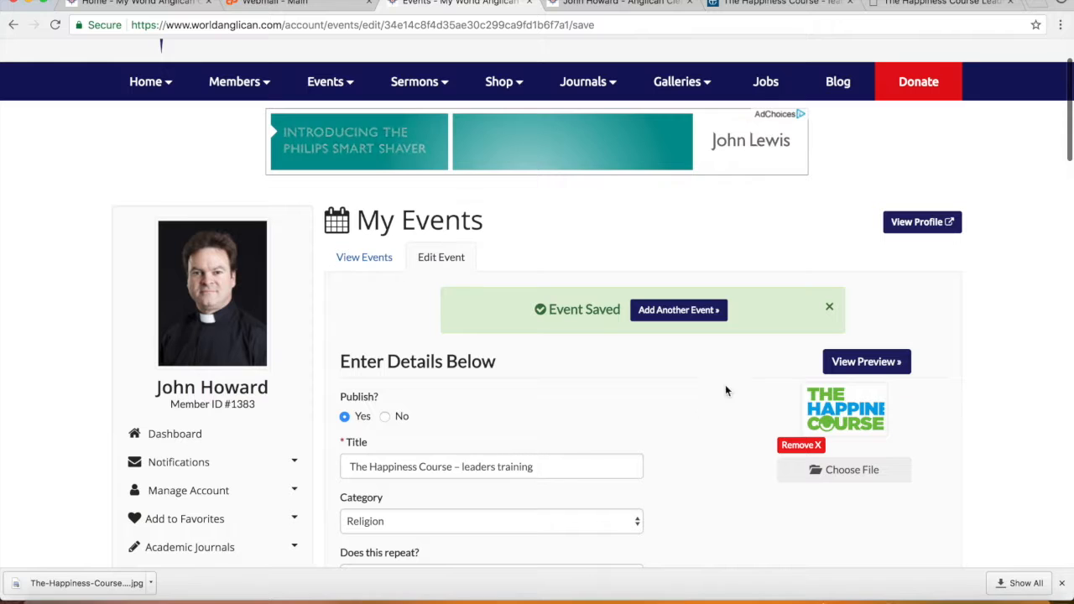
{"action": "left_click", "coordinate": [858, 362]}
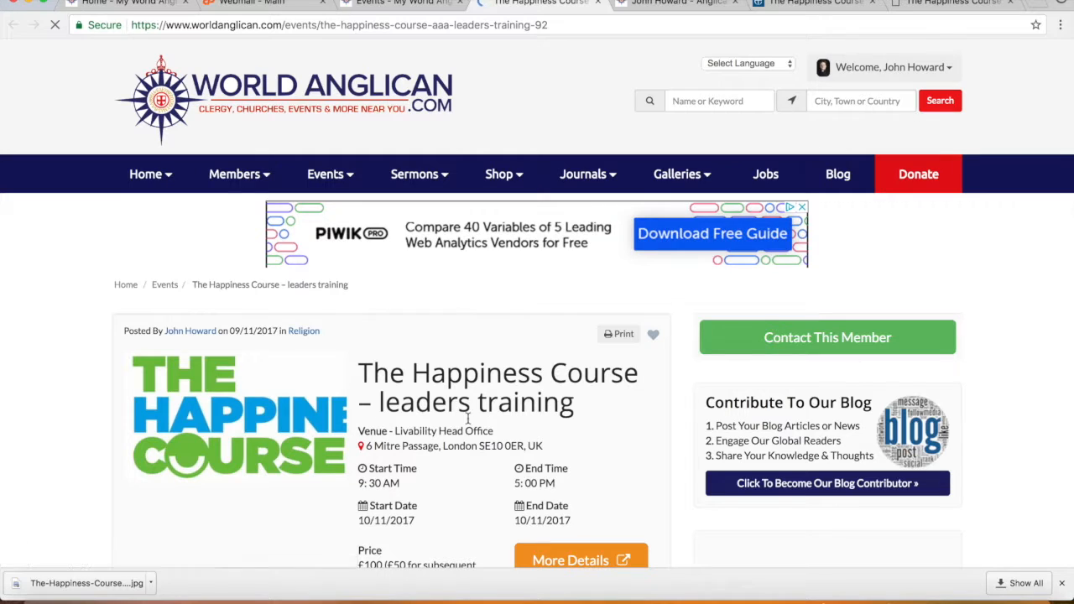
{"action": "scroll", "coordinate": [468, 424], "scroll_direction": "down", "scroll_amount": 2}
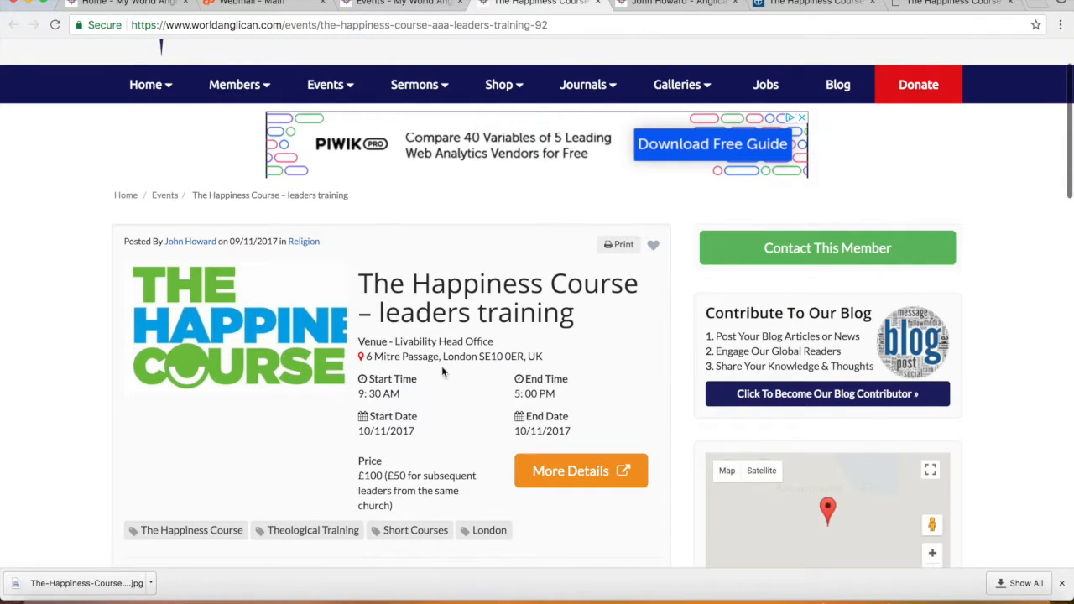
Examine the event preview's description, location map, comments area and posting details.
{"action": "scroll", "coordinate": [467, 350], "scroll_direction": "down", "scroll_amount": 2}
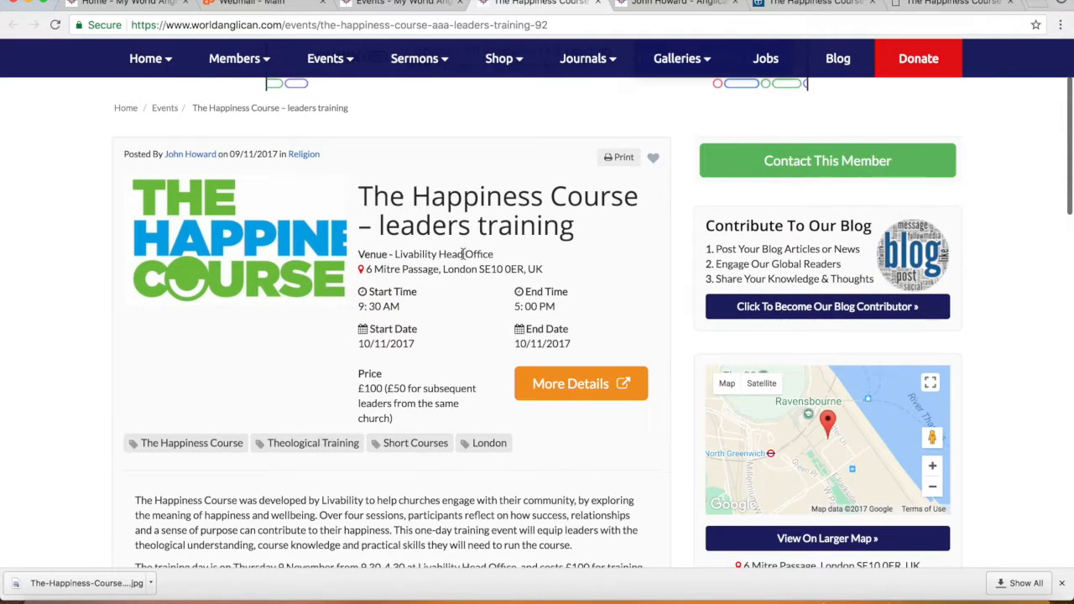
{"action": "scroll", "coordinate": [527, 263], "scroll_direction": "down", "scroll_amount": 2}
{"action": "scroll", "coordinate": [551, 242], "scroll_direction": "up", "scroll_amount": 3}
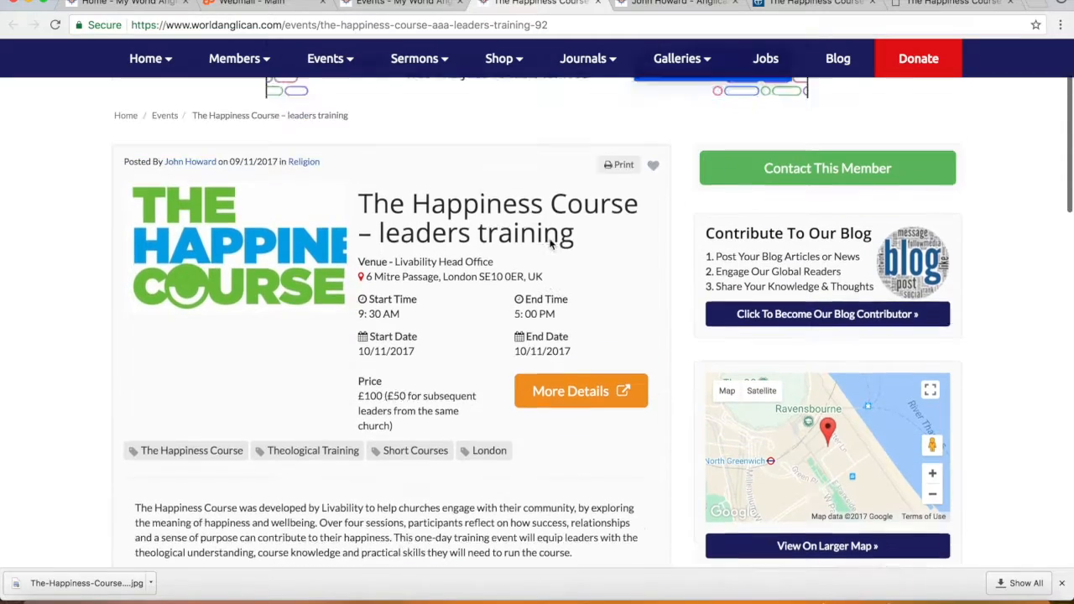
{"action": "scroll", "coordinate": [551, 242], "scroll_direction": "down", "scroll_amount": 3}
{"action": "scroll", "coordinate": [551, 242], "scroll_direction": "down", "scroll_amount": 5}
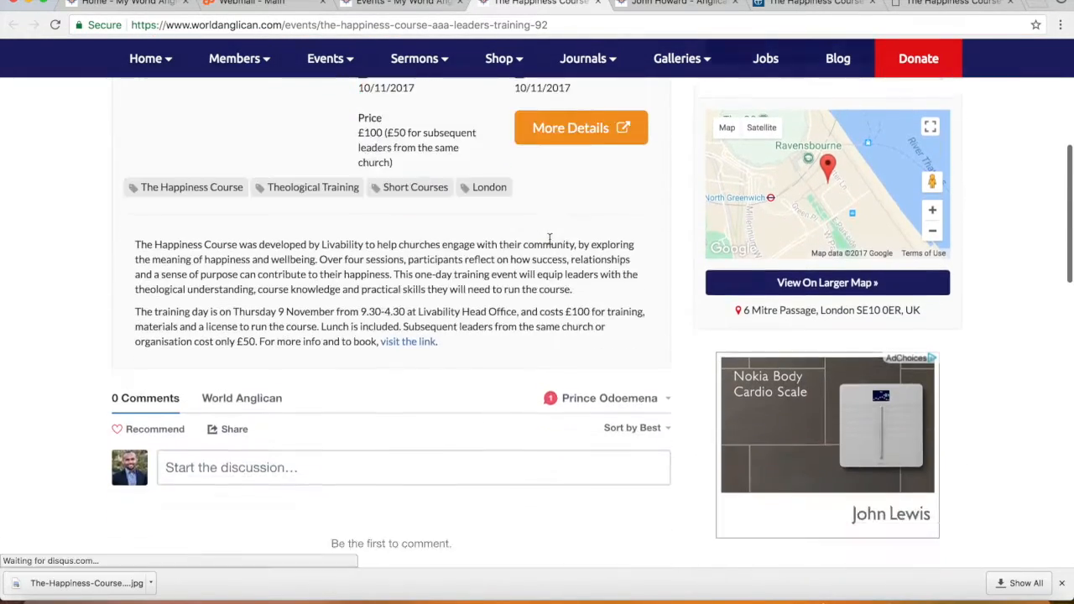
{"action": "scroll", "coordinate": [550, 243], "scroll_direction": "up", "scroll_amount": 3}
{"action": "scroll", "coordinate": [550, 244], "scroll_direction": "up", "scroll_amount": 5}
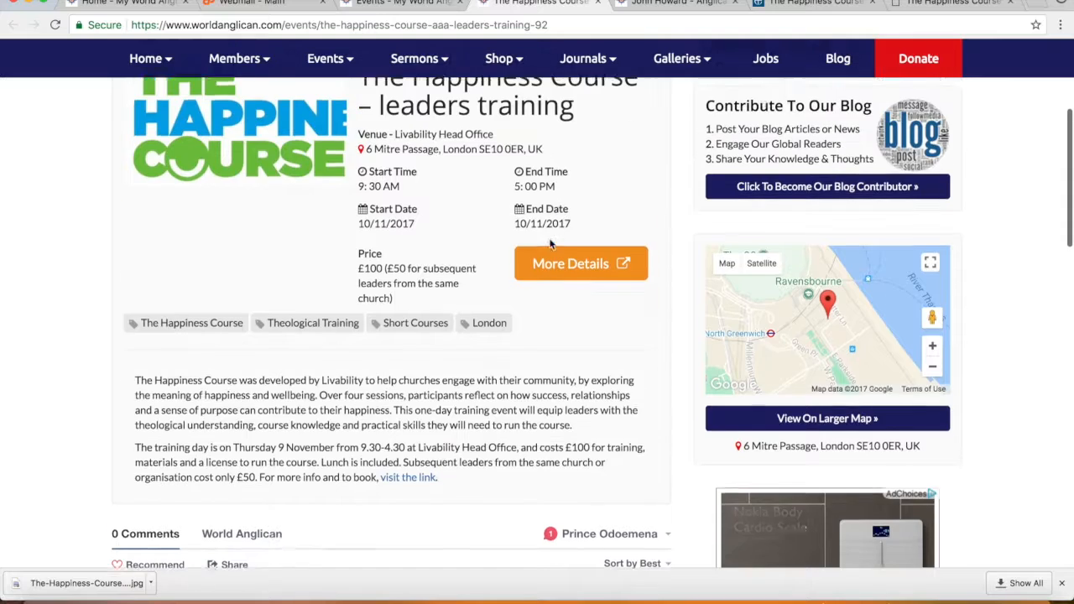
{"action": "scroll", "coordinate": [549, 243], "scroll_direction": "up", "scroll_amount": 1}
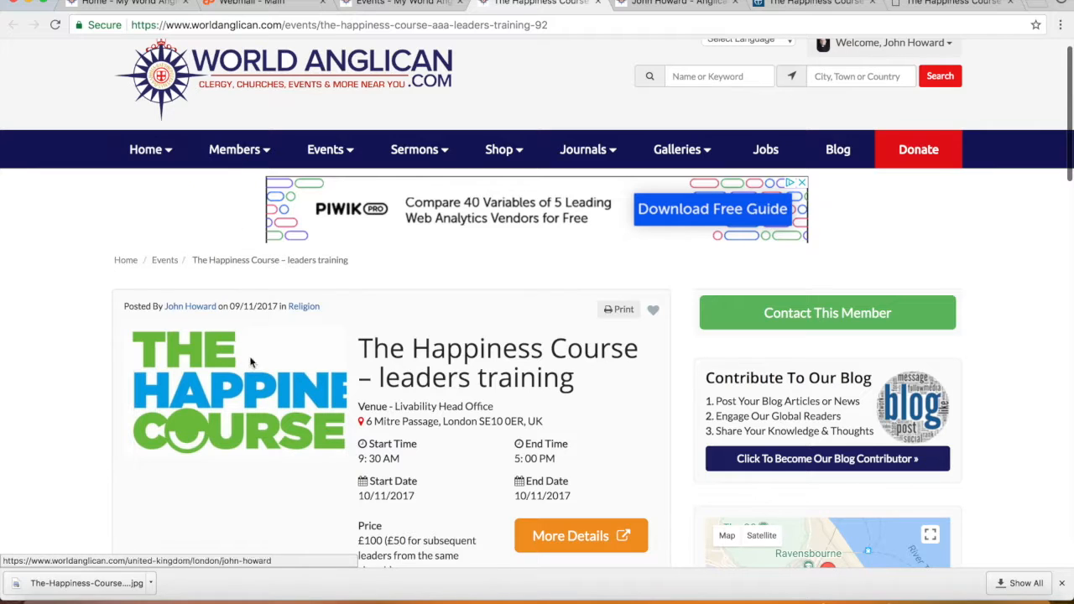
{"action": "left_click_drag", "start_coordinate": [120, 306], "coordinate": [129, 307]}
{"action": "left_click", "coordinate": [125, 307]}
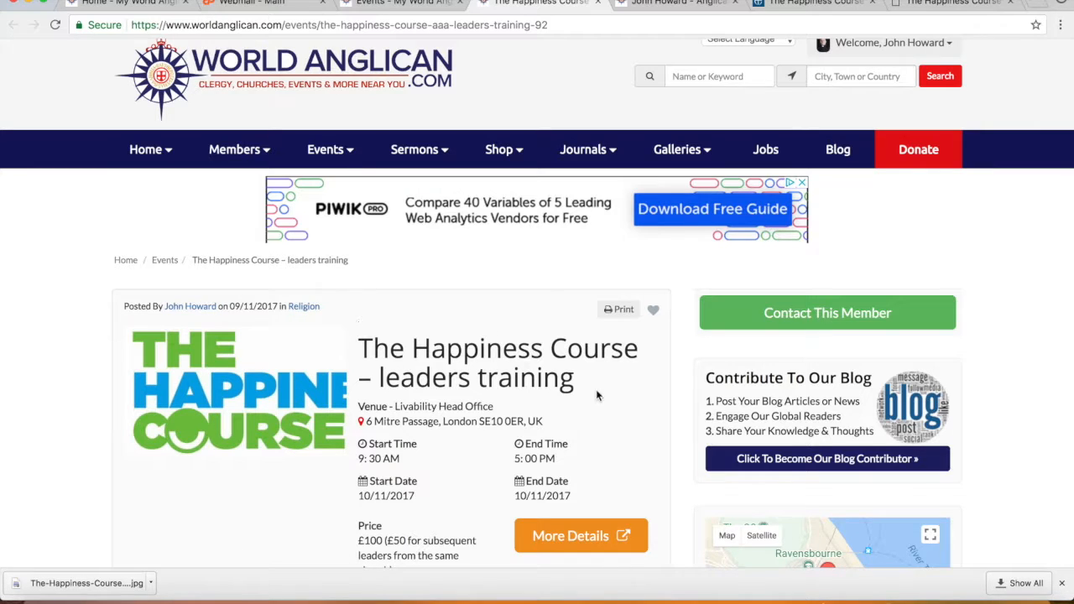
Test the event's More Details link, look through the Livability course page it opens, and close that page.
{"action": "scroll", "coordinate": [597, 396], "scroll_direction": "down", "scroll_amount": 2}
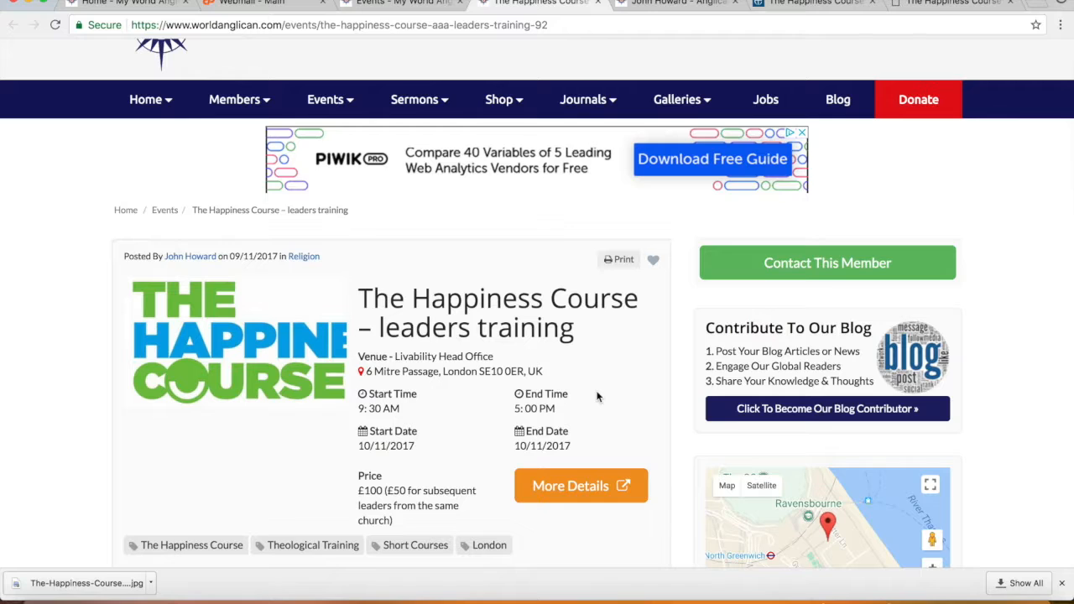
{"action": "scroll", "coordinate": [597, 396], "scroll_direction": "down", "scroll_amount": 3}
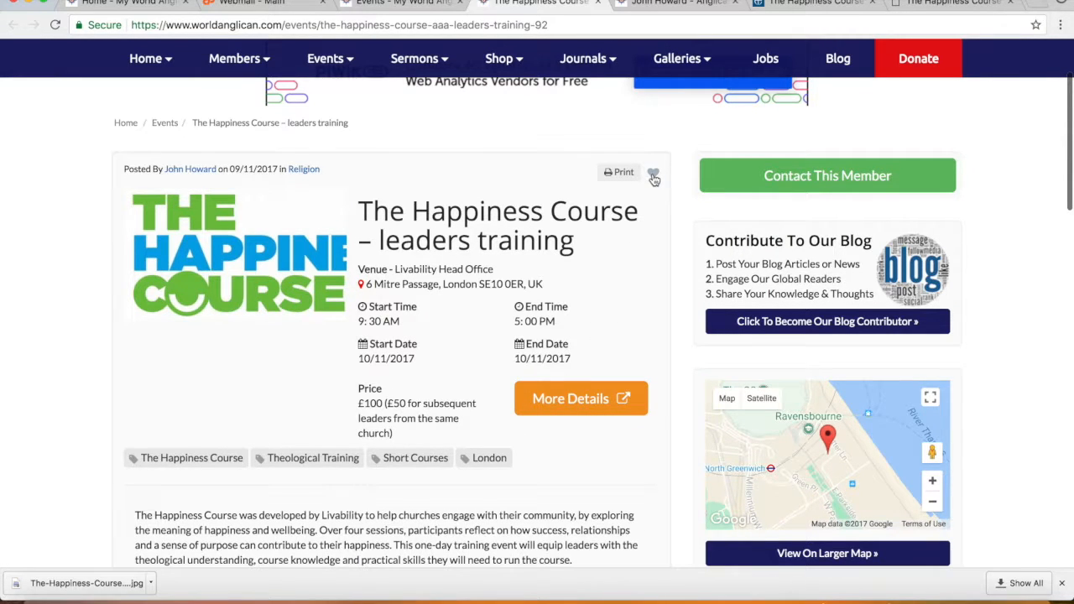
{"action": "scroll", "coordinate": [621, 271], "scroll_direction": "down", "scroll_amount": 3}
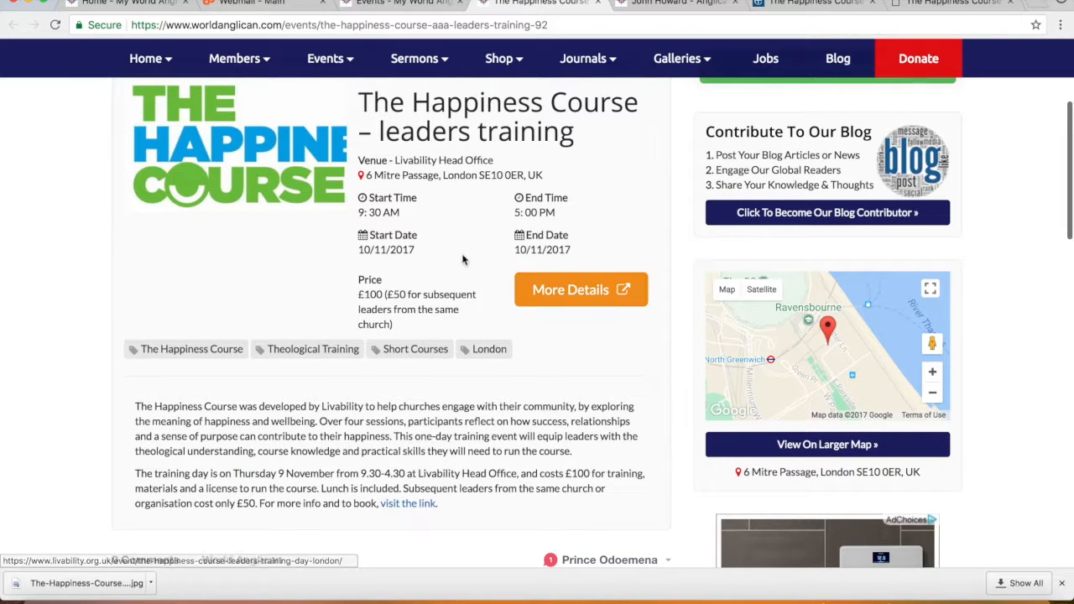
{"action": "scroll", "coordinate": [594, 290], "scroll_direction": "down", "scroll_amount": 1}
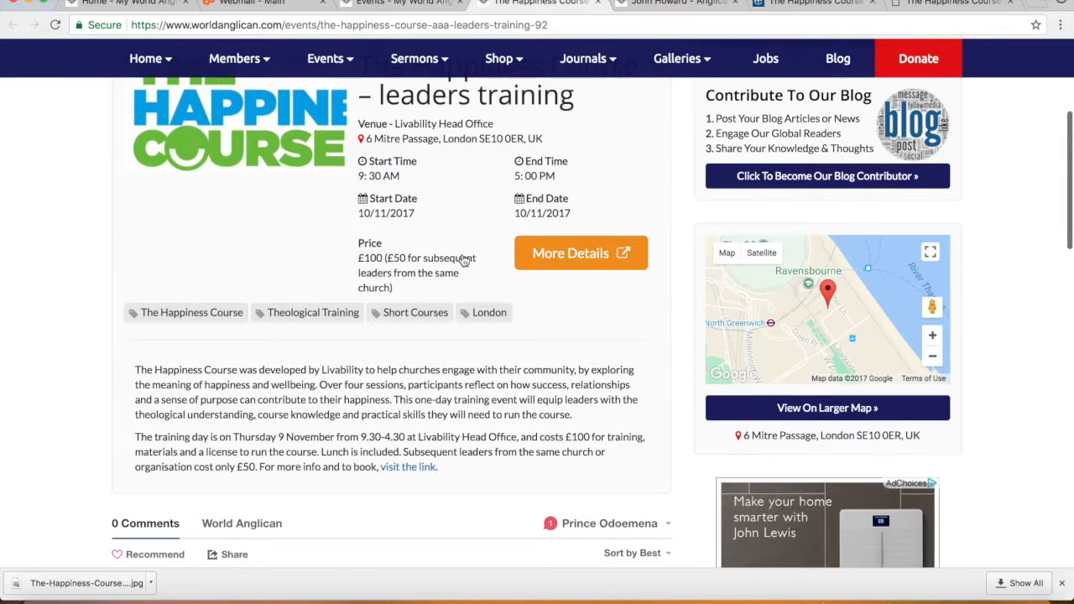
{"action": "left_click", "coordinate": [624, 253]}
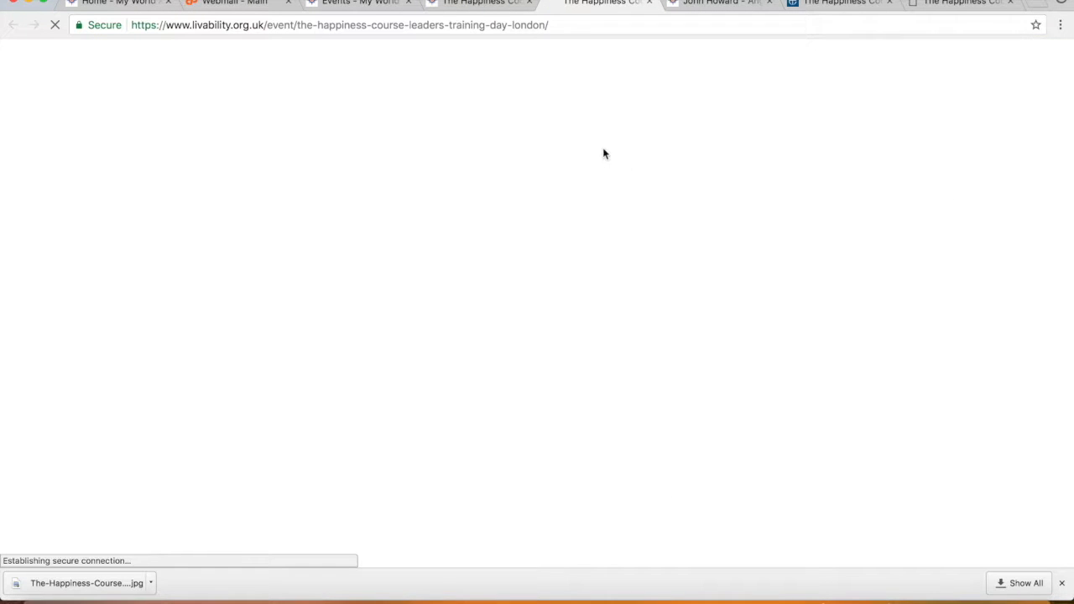
{"action": "scroll", "coordinate": [620, 252], "scroll_direction": "down", "scroll_amount": 3}
{"action": "scroll", "coordinate": [650, 303], "scroll_direction": "down", "scroll_amount": 8}
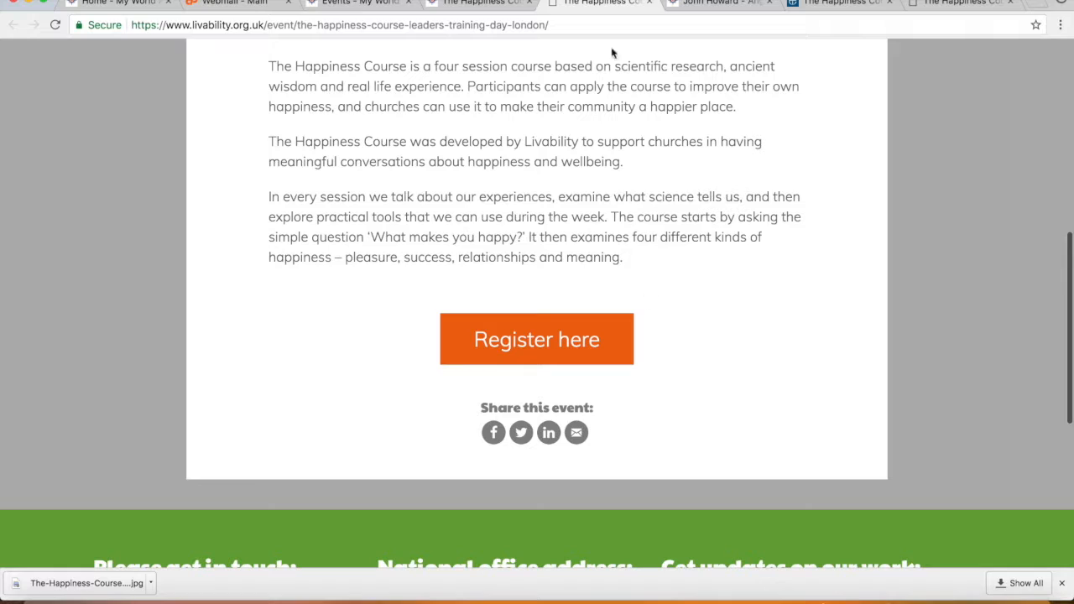
{"action": "left_click", "coordinate": [649, 5]}
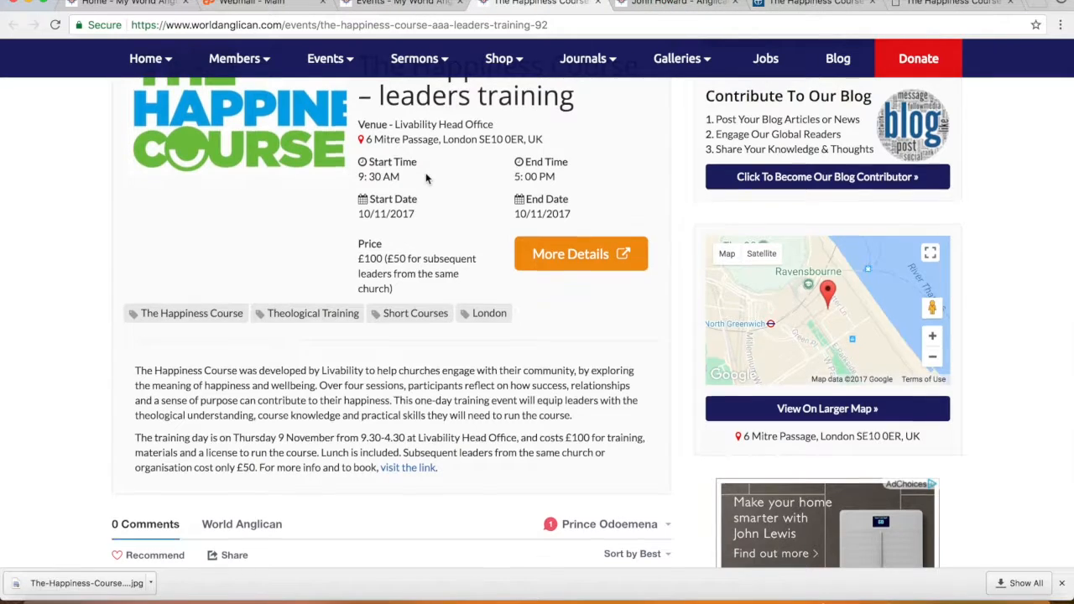
Review the World Anglican event page once more, from its header down to the discussion section.
{"action": "scroll", "coordinate": [426, 179], "scroll_direction": "up", "scroll_amount": 5}
{"action": "scroll", "coordinate": [427, 178], "scroll_direction": "down", "scroll_amount": 3}
{"action": "scroll", "coordinate": [426, 179], "scroll_direction": "down", "scroll_amount": 6}
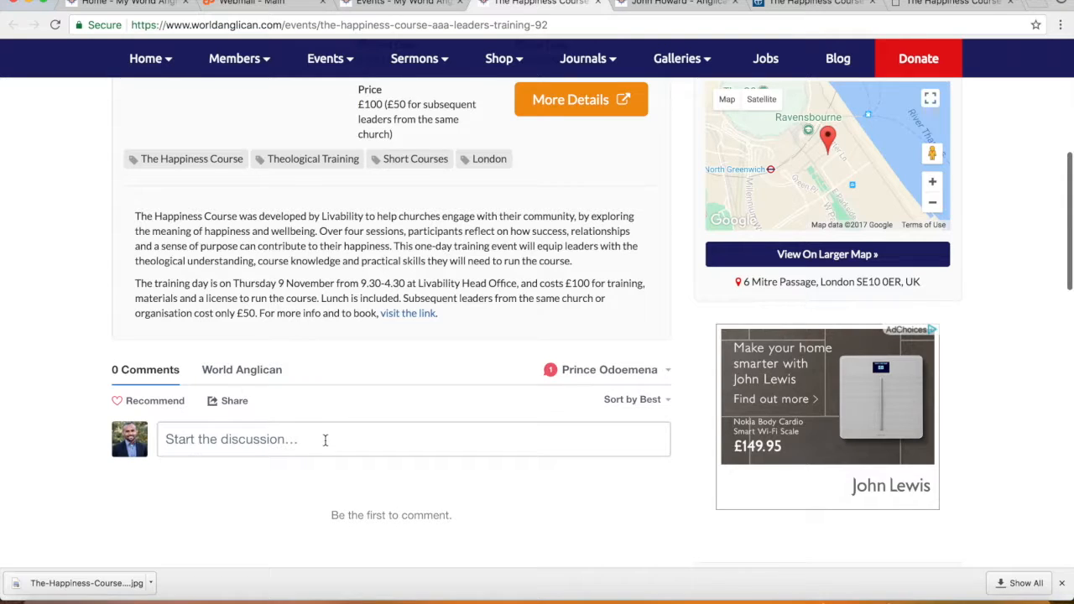
{"action": "scroll", "coordinate": [386, 353], "scroll_direction": "up", "scroll_amount": 4}
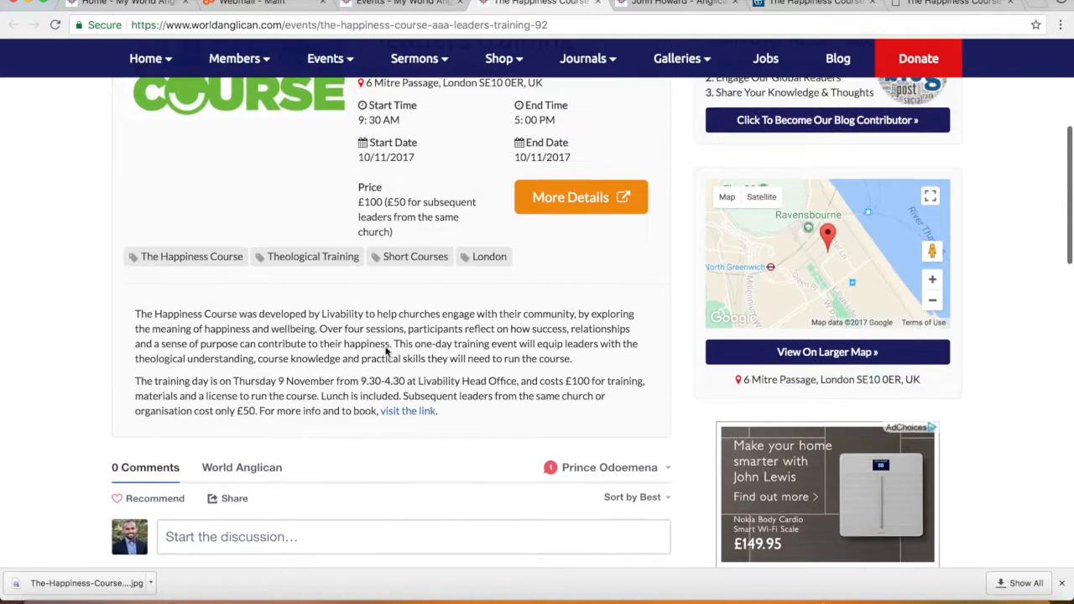
{"action": "scroll", "coordinate": [386, 353], "scroll_direction": "up", "scroll_amount": 7}
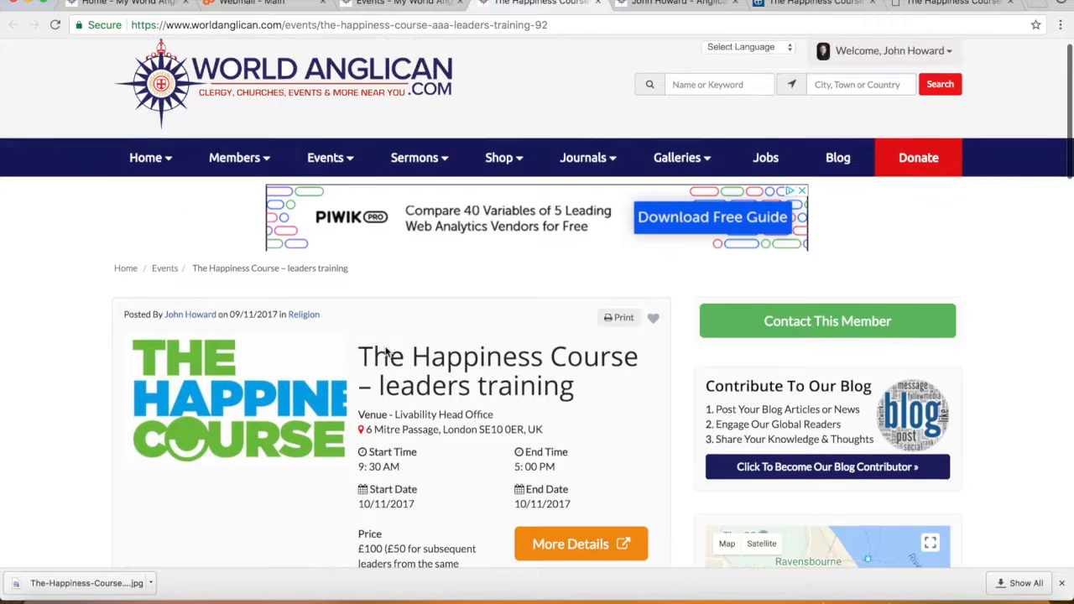
Open the World Anglican home page and look through its newest members, Anglican provinces, videos and clergy articles.
{"action": "mouse_move", "coordinate": [153, 180]}
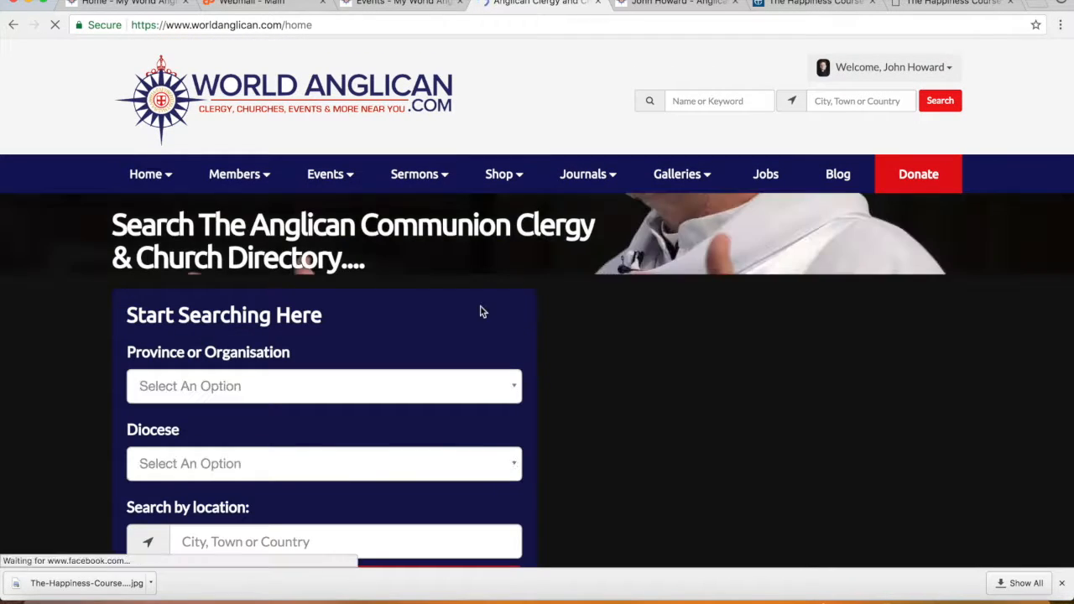
{"action": "scroll", "coordinate": [483, 311], "scroll_direction": "down", "scroll_amount": 12}
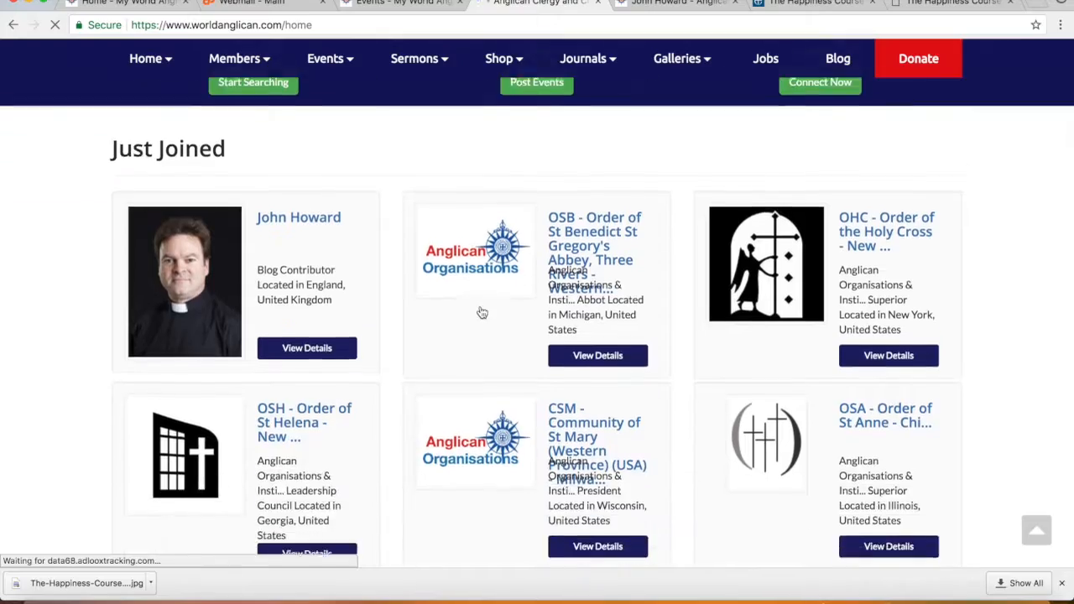
{"action": "scroll", "coordinate": [480, 312], "scroll_direction": "down", "scroll_amount": 8}
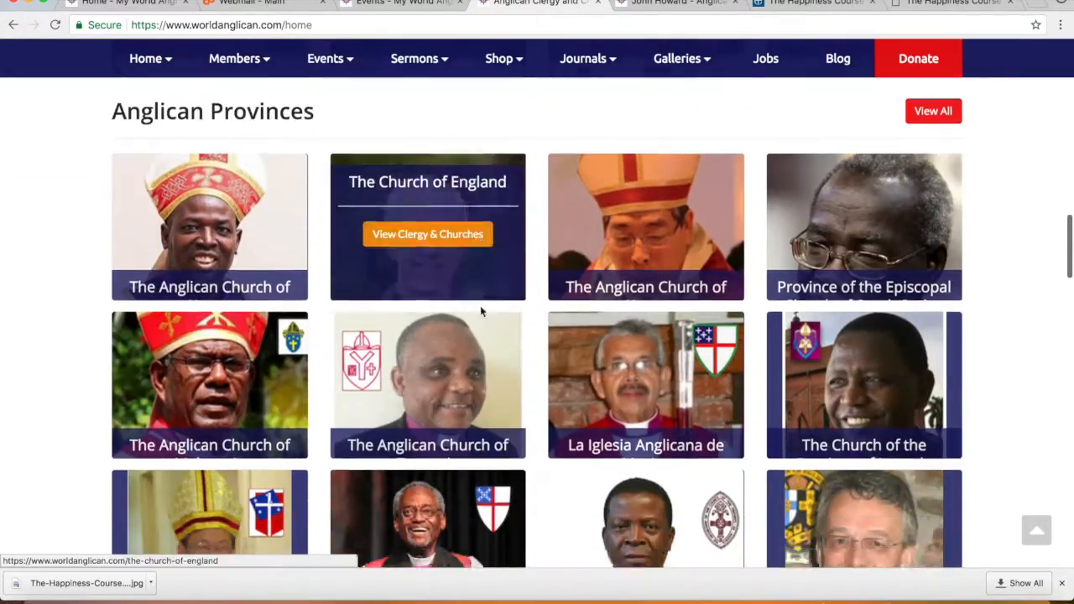
{"action": "scroll", "coordinate": [483, 312], "scroll_direction": "down", "scroll_amount": 10}
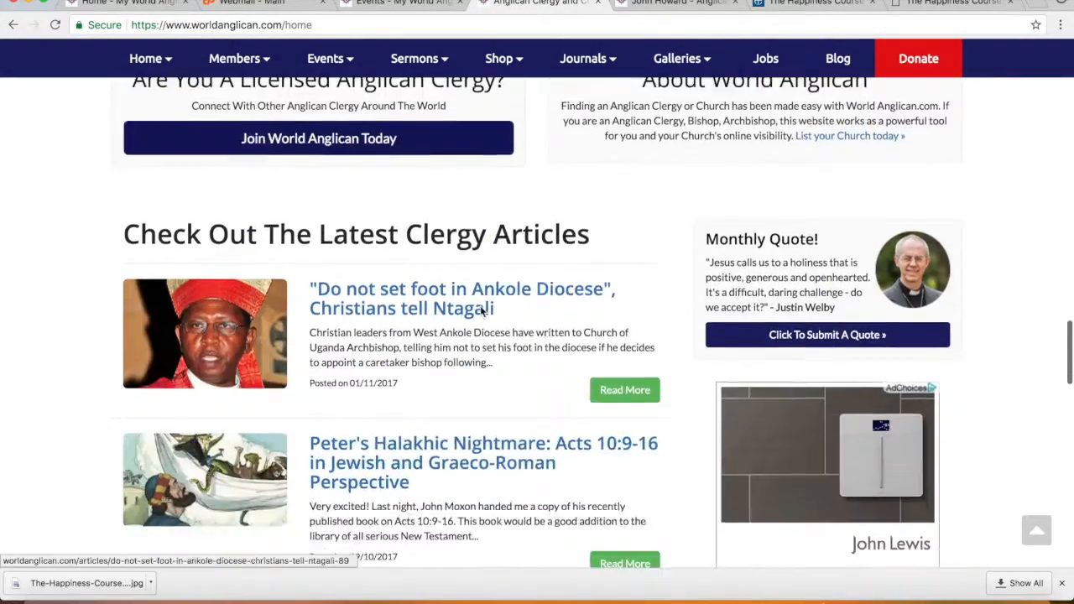
{"action": "scroll", "coordinate": [482, 311], "scroll_direction": "down", "scroll_amount": 3}
{"action": "scroll", "coordinate": [482, 311], "scroll_direction": "up", "scroll_amount": 14}
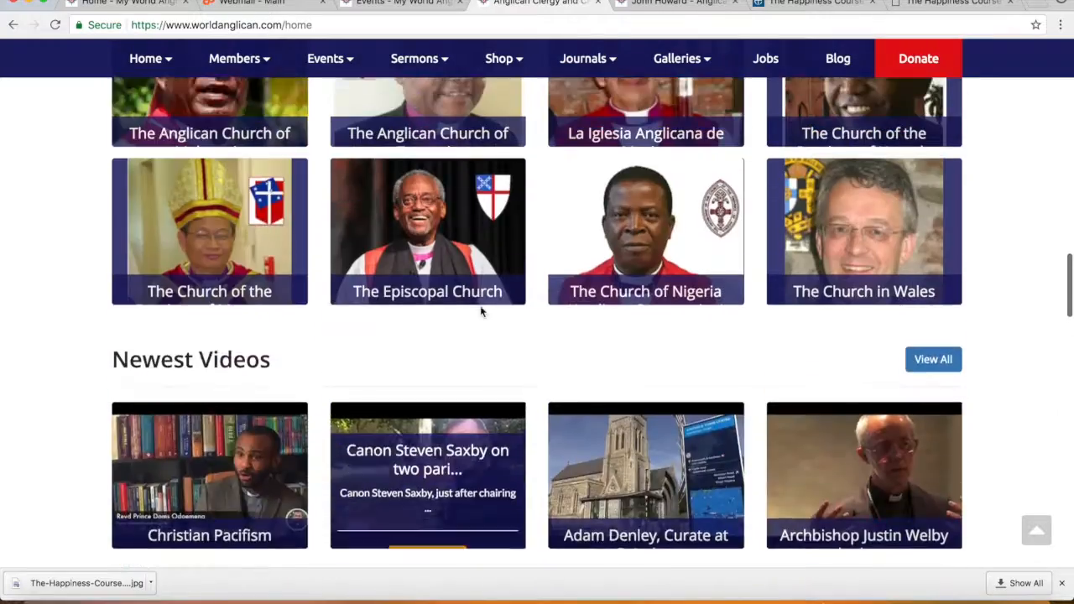
{"action": "scroll", "coordinate": [480, 311], "scroll_direction": "up", "scroll_amount": 4}
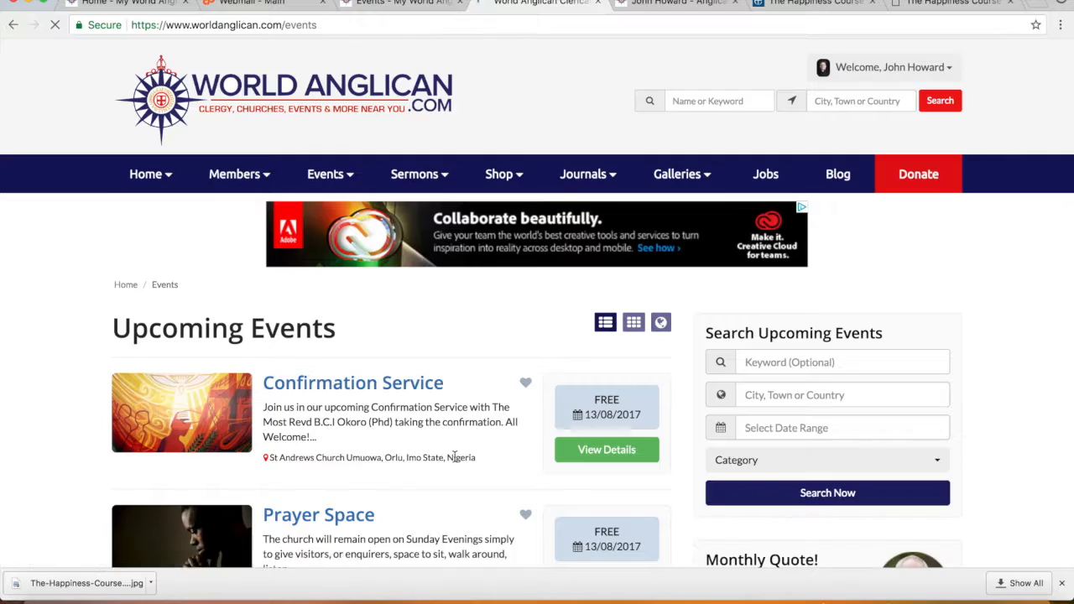
Open the Upcoming Events list and check the entry for The Happiness Course – leaders training among the other events.
{"action": "scroll", "coordinate": [454, 458], "scroll_direction": "down", "scroll_amount": 10}
{"action": "scroll", "coordinate": [454, 458], "scroll_direction": "up", "scroll_amount": 1}
{"action": "scroll", "coordinate": [439, 292], "scroll_direction": "up", "scroll_amount": 2}
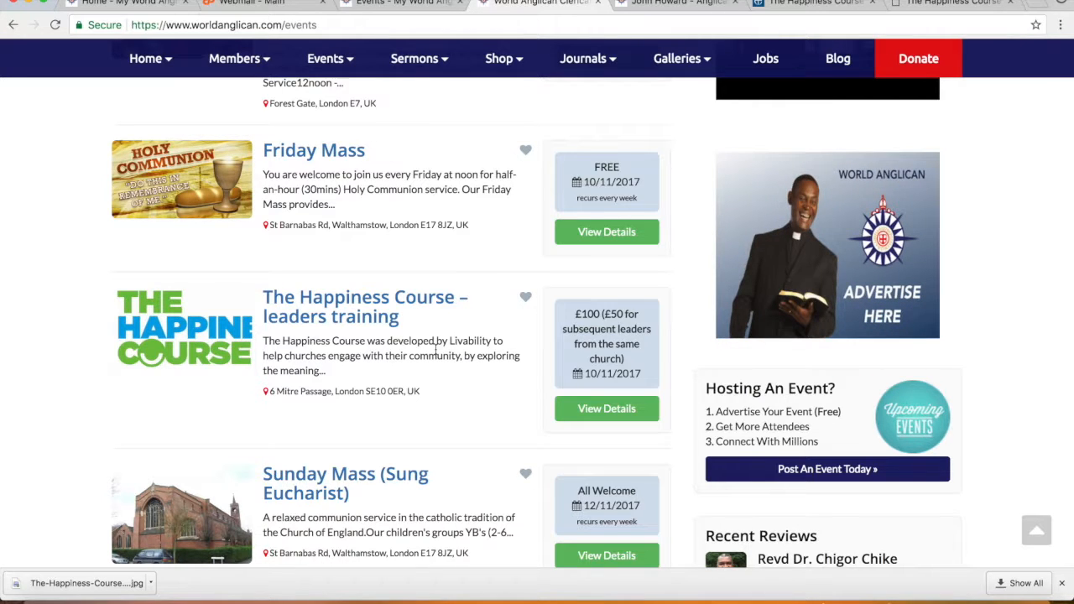
{"action": "scroll", "coordinate": [435, 352], "scroll_direction": "up", "scroll_amount": 6}
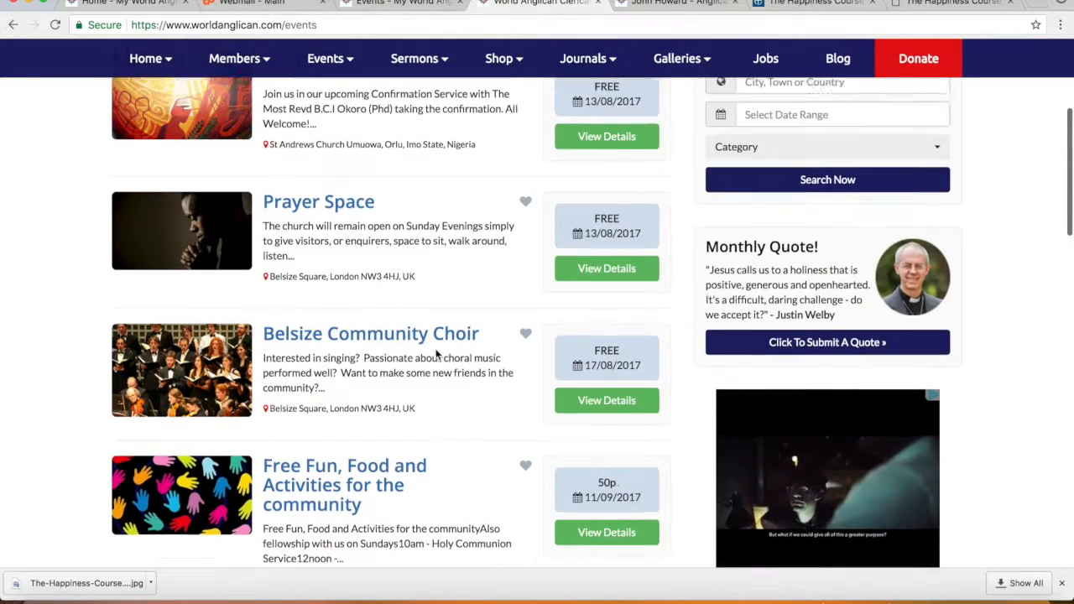
{"action": "scroll", "coordinate": [435, 355], "scroll_direction": "up", "scroll_amount": 5}
{"action": "scroll", "coordinate": [435, 354], "scroll_direction": "down", "scroll_amount": 8}
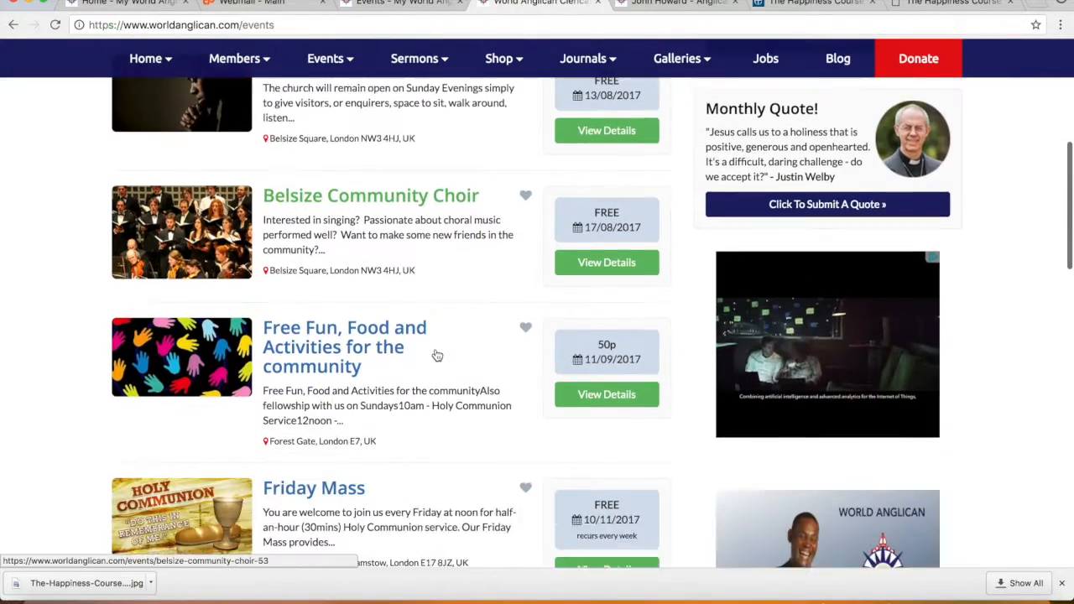
{"action": "scroll", "coordinate": [437, 356], "scroll_direction": "down", "scroll_amount": 9}
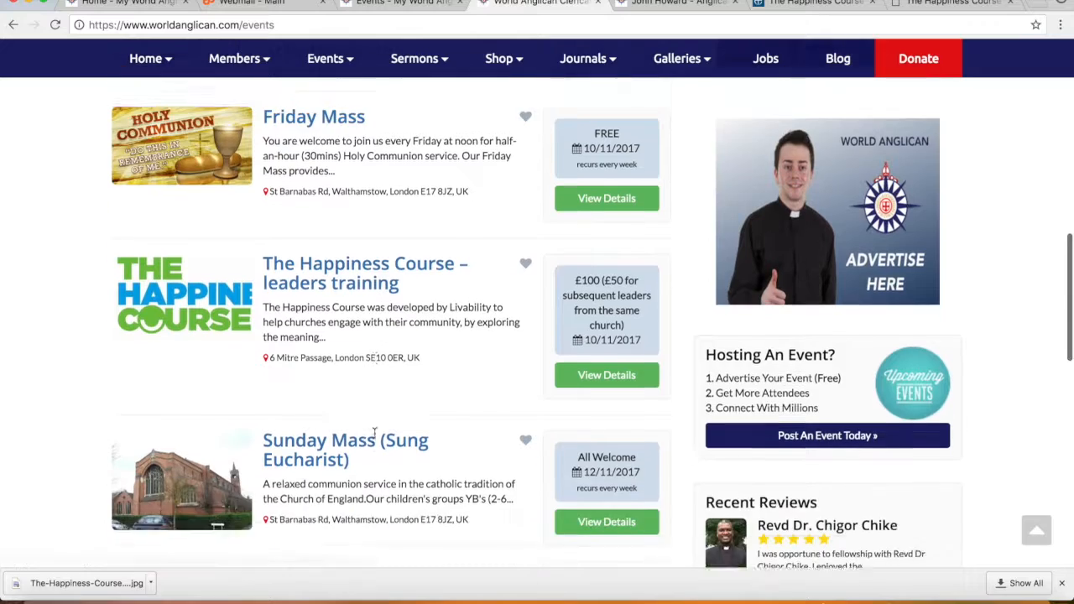
{"action": "scroll", "coordinate": [352, 352], "scroll_direction": "down", "scroll_amount": 3}
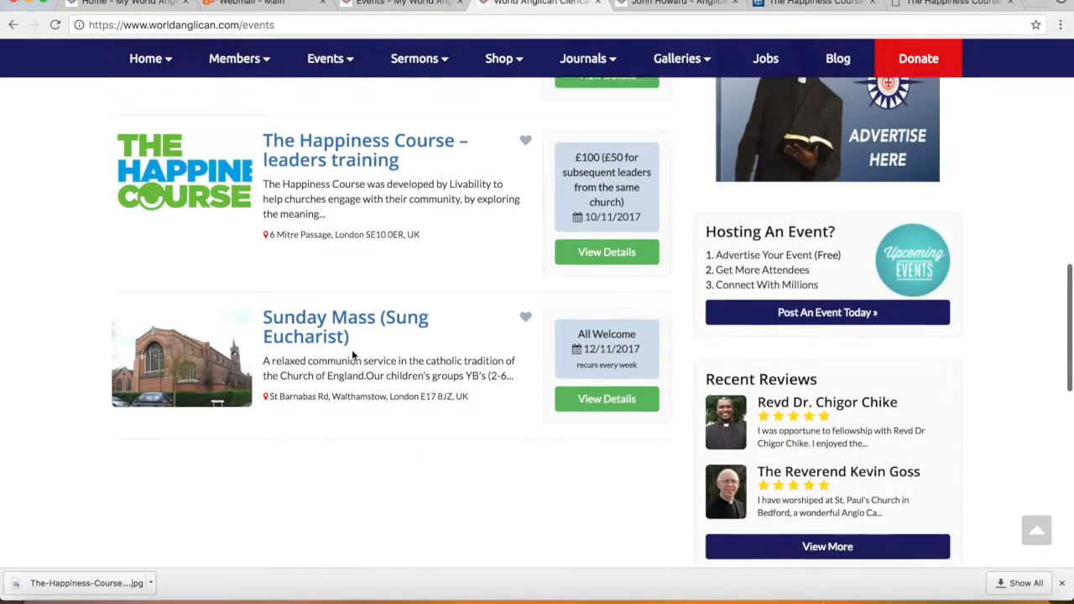
{"action": "scroll", "coordinate": [352, 349], "scroll_direction": "up", "scroll_amount": 20}
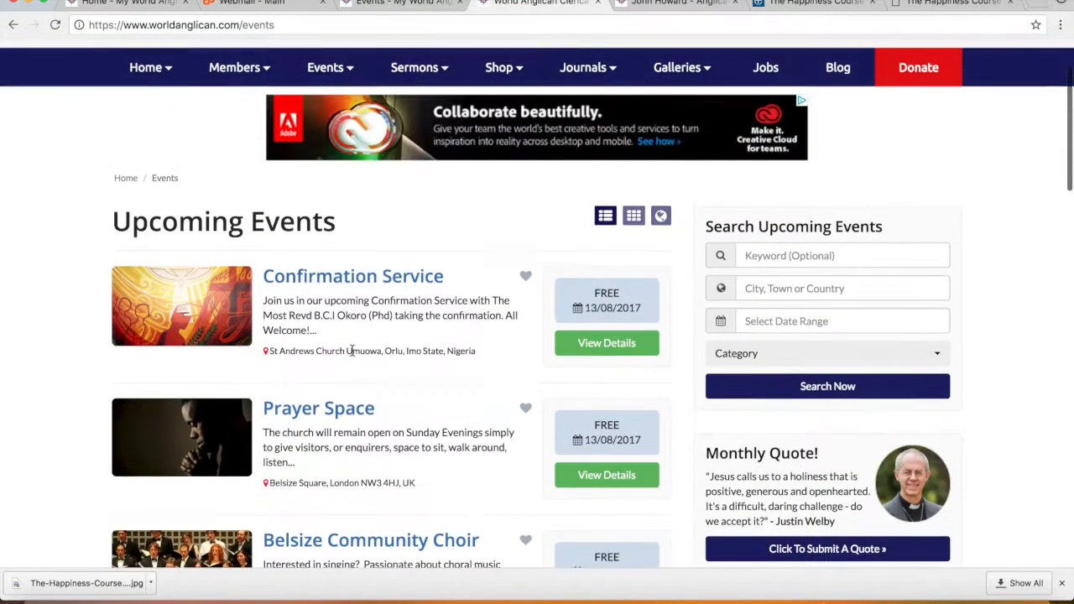